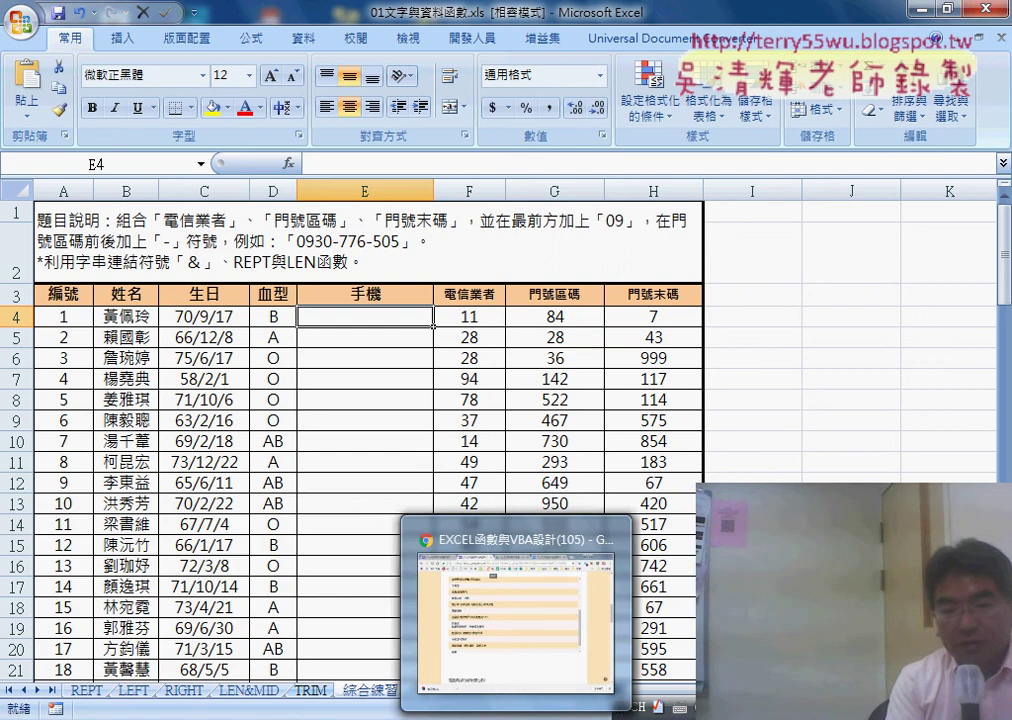
In Chrome's Google Drive tab, go back to the EXCEL VBA folder and open 01_範例檔.
left_click(516, 610)
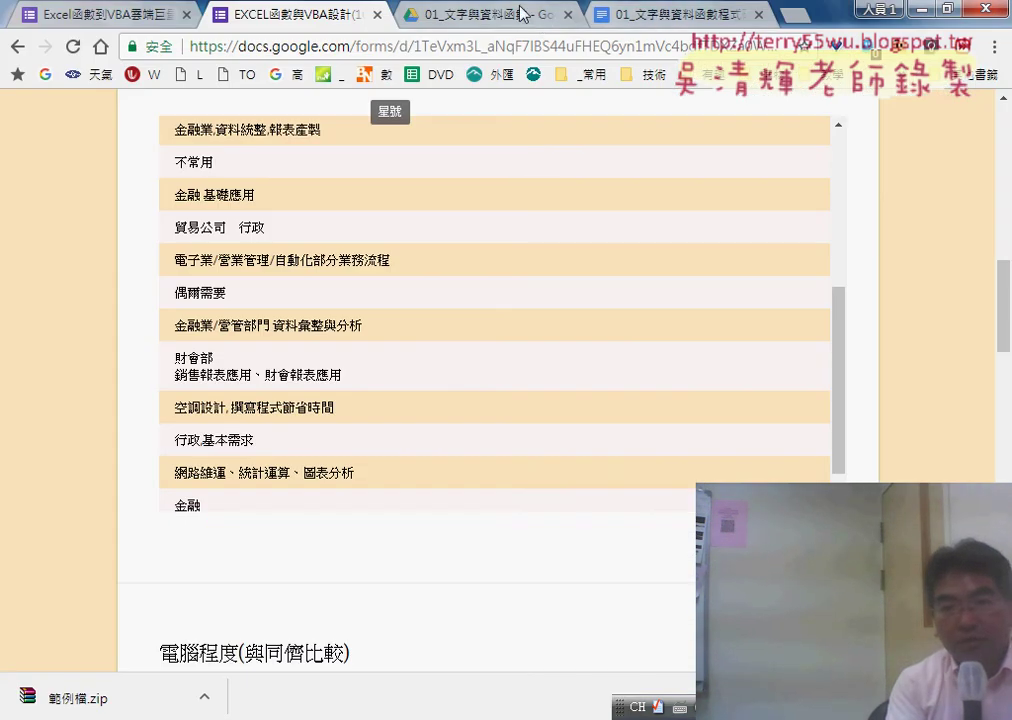
left_click(521, 13)
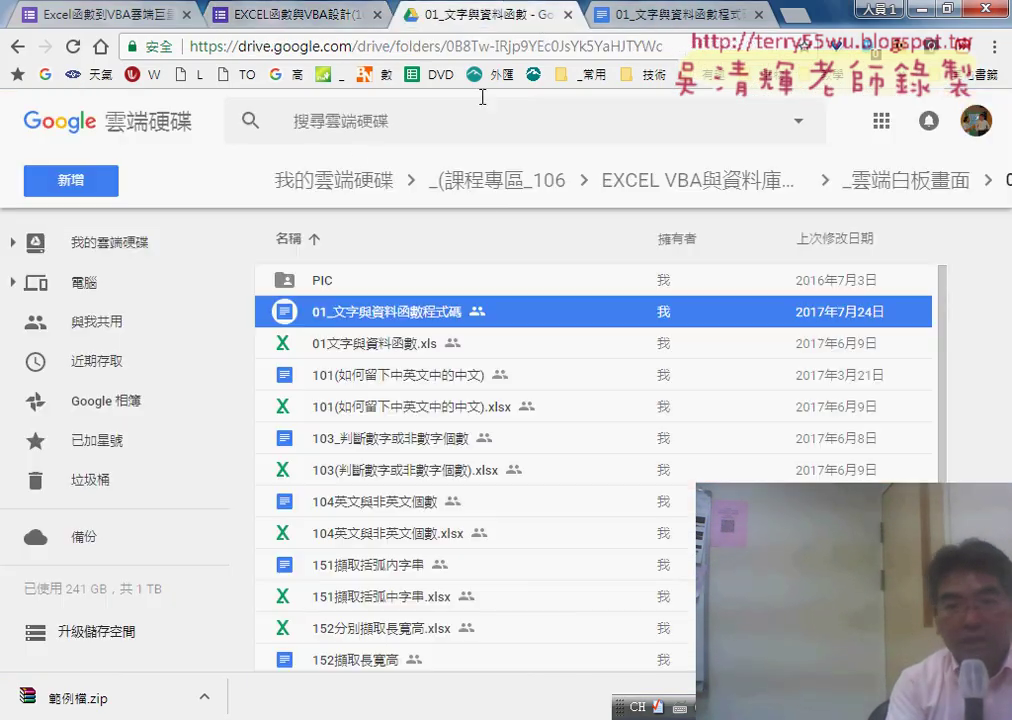
left_click(17, 47)
left_click(17, 47)
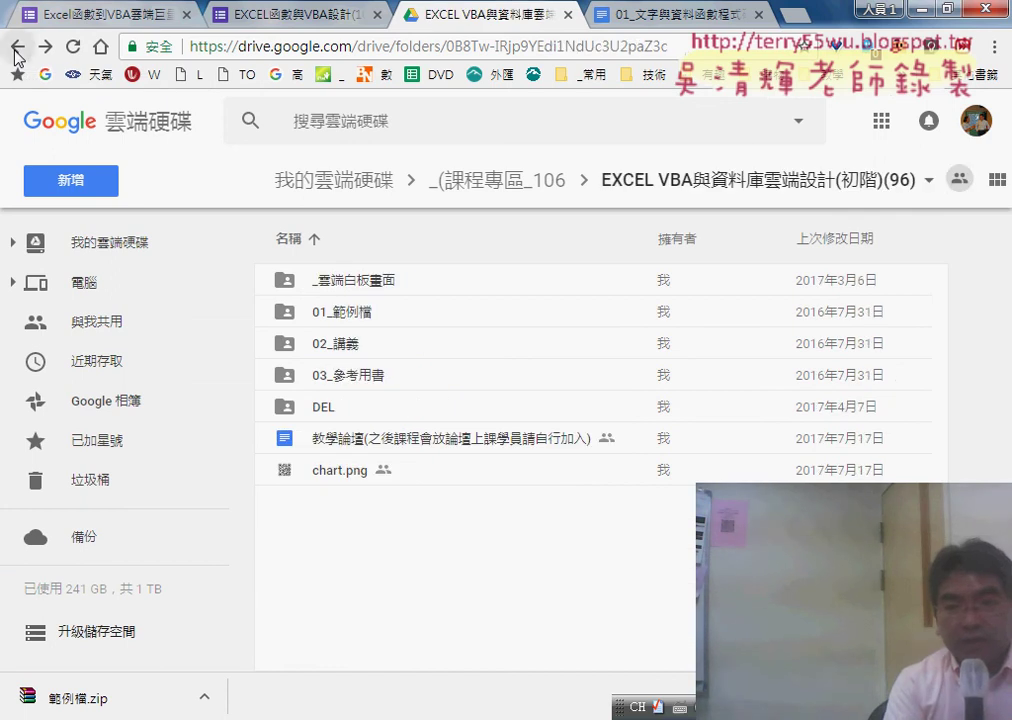
left_click(821, 196)
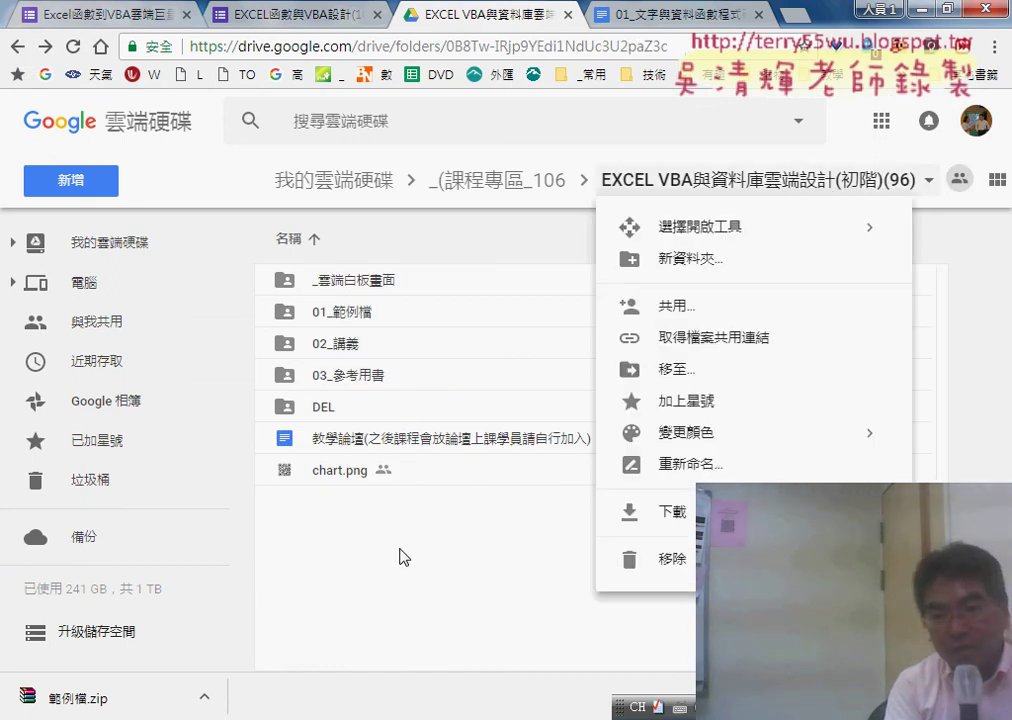
left_click(350, 321)
double_click(479, 330)
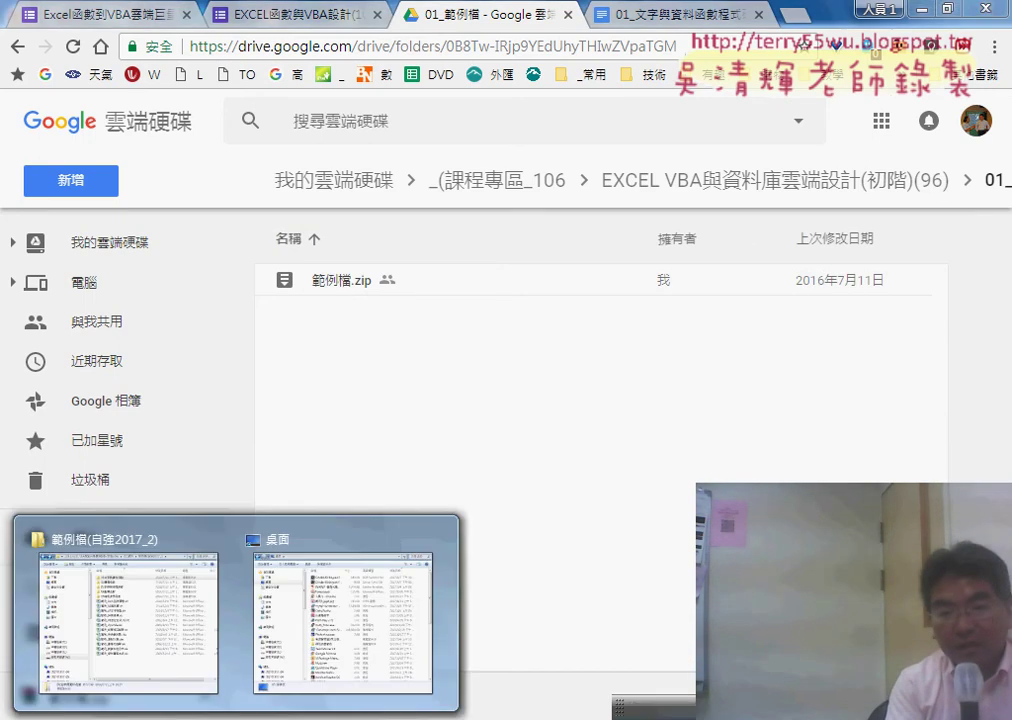
In Explorer, open the 01文字與資料函數 folder and select the 01文字與資料函數.xls workbook.
left_click(158, 660)
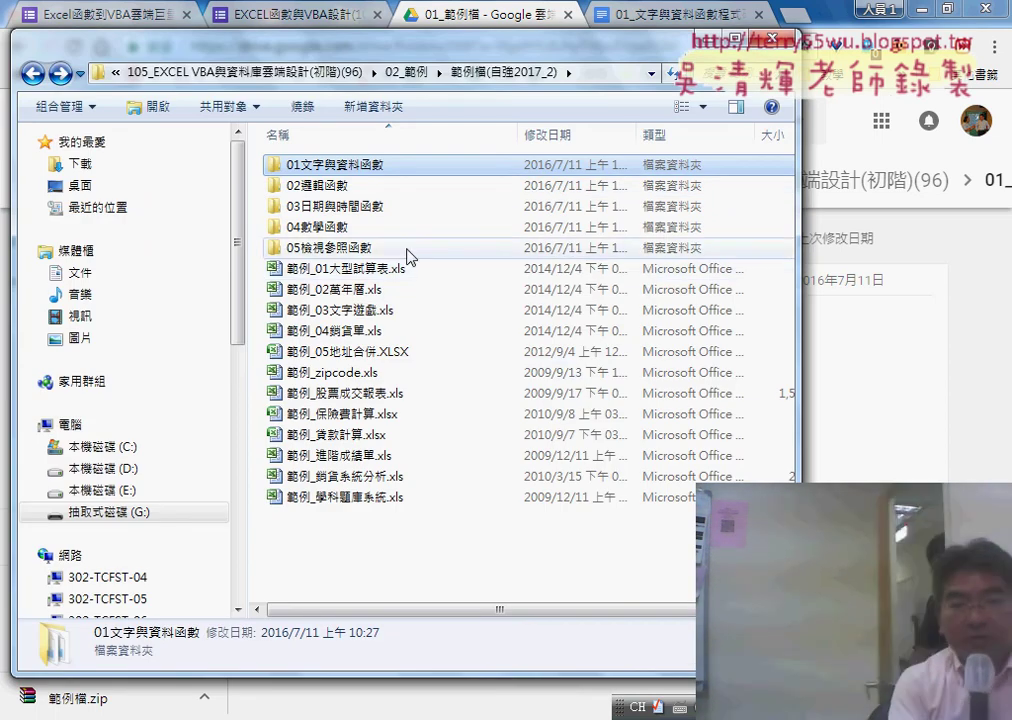
double_click(340, 168)
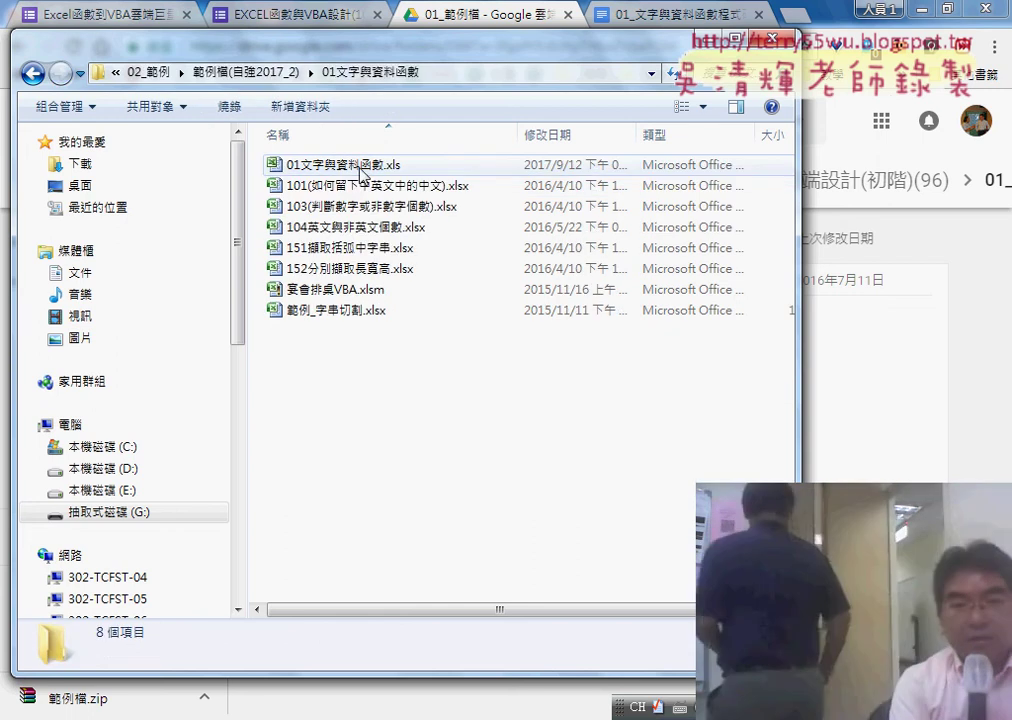
left_click(362, 168)
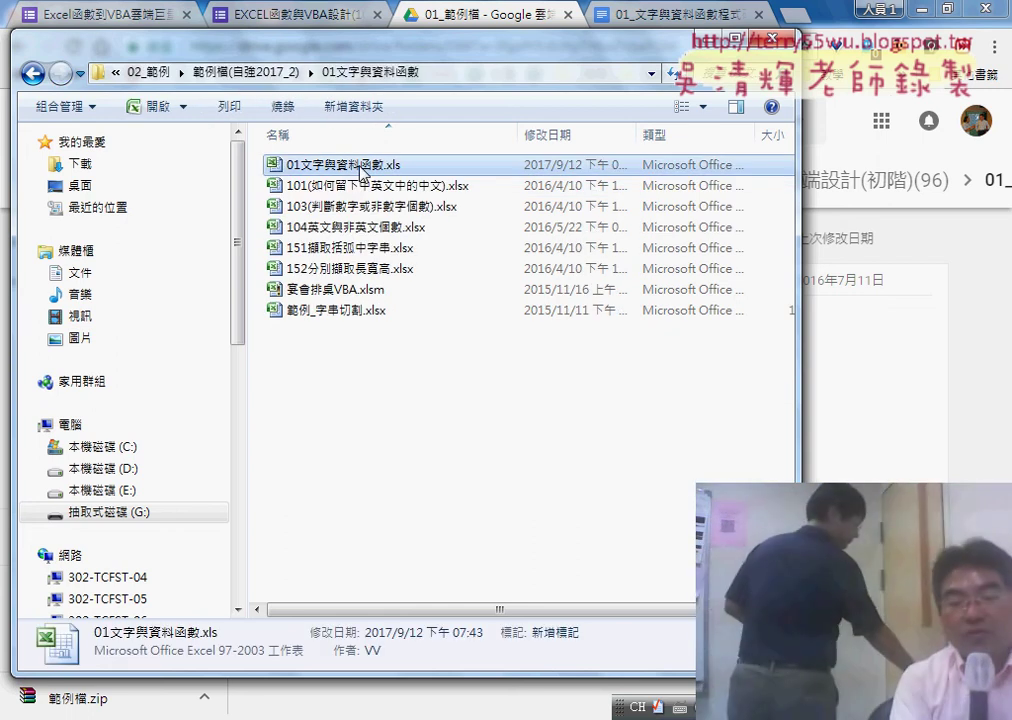
left_click_drag(335, 384, 341, 195)
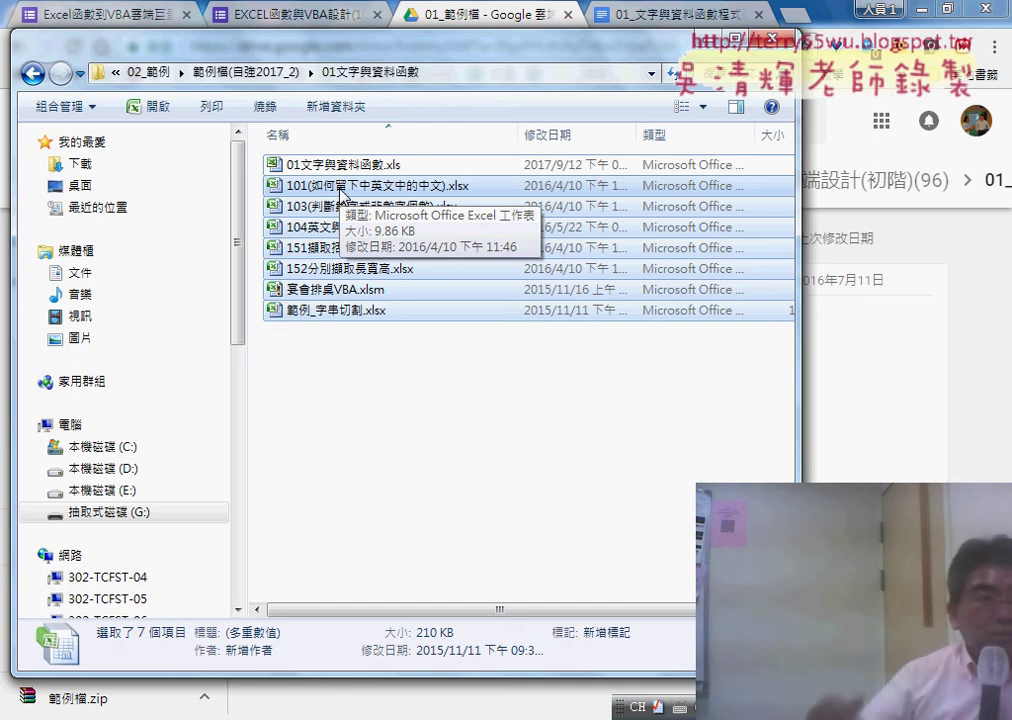
left_click(338, 170)
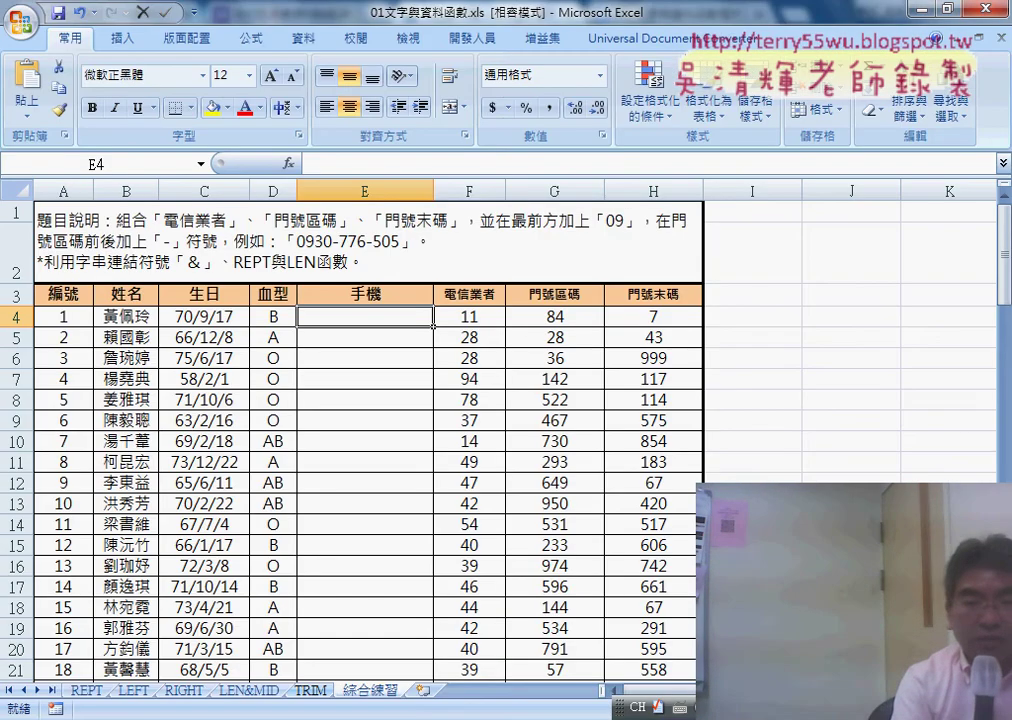
Widen column E (手機) on the 綜合練習 sheet to 19.50.
left_click_drag(434, 190, 457, 190)
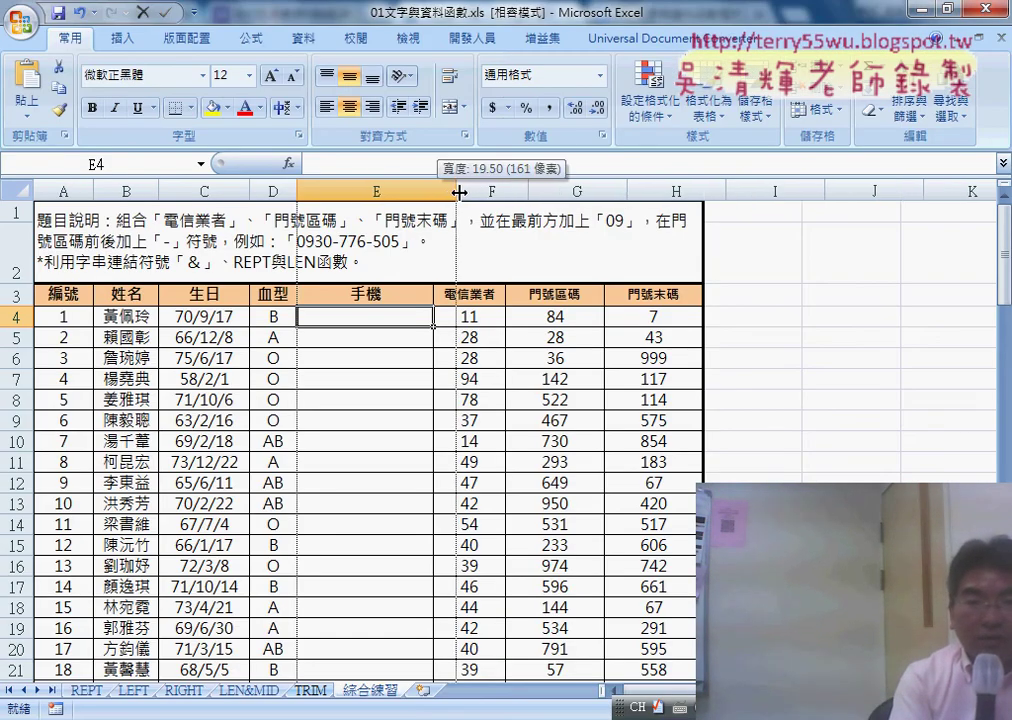
scroll(466, 385, "down", 1)
scroll(466, 385, "up", 1)
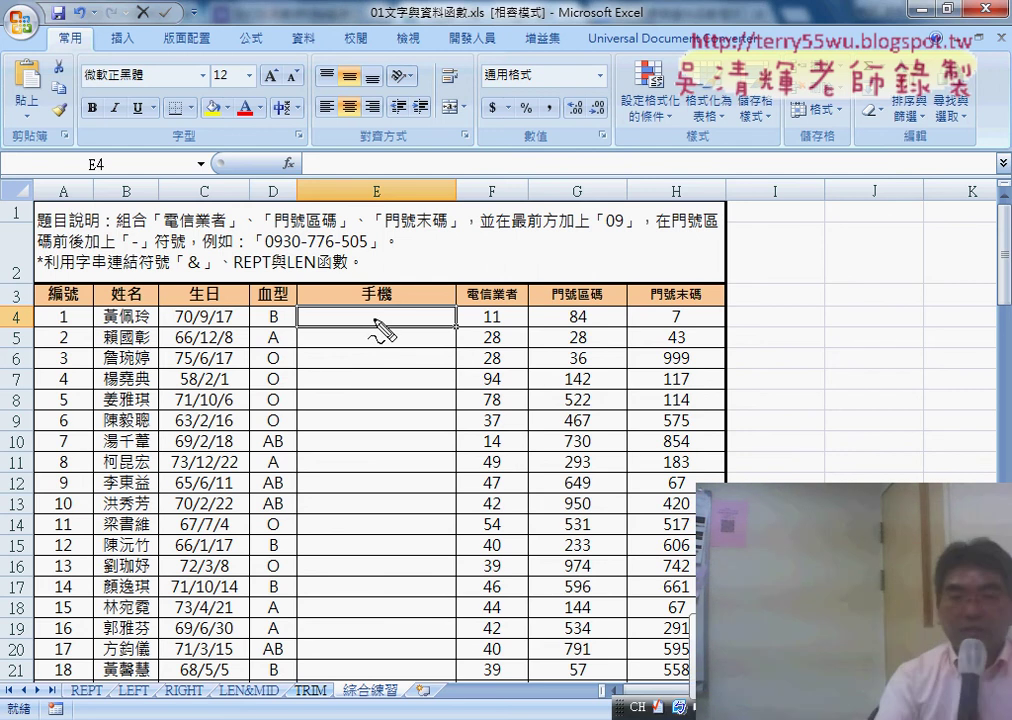
left_click_drag(370, 243, 380, 247)
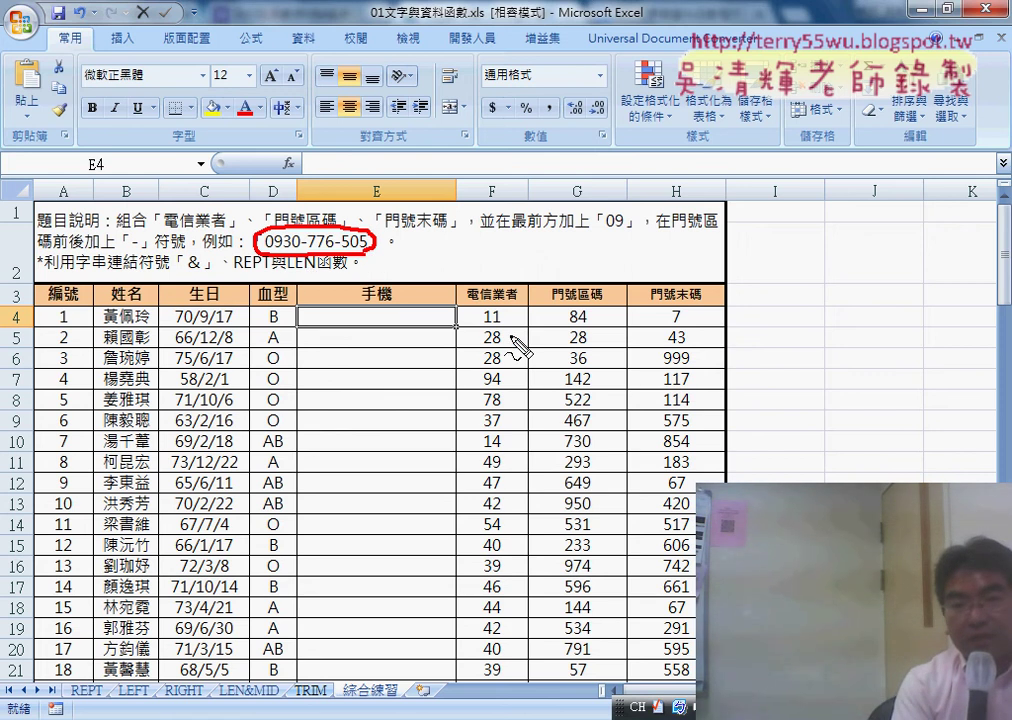
left_click_drag(465, 325, 690, 324)
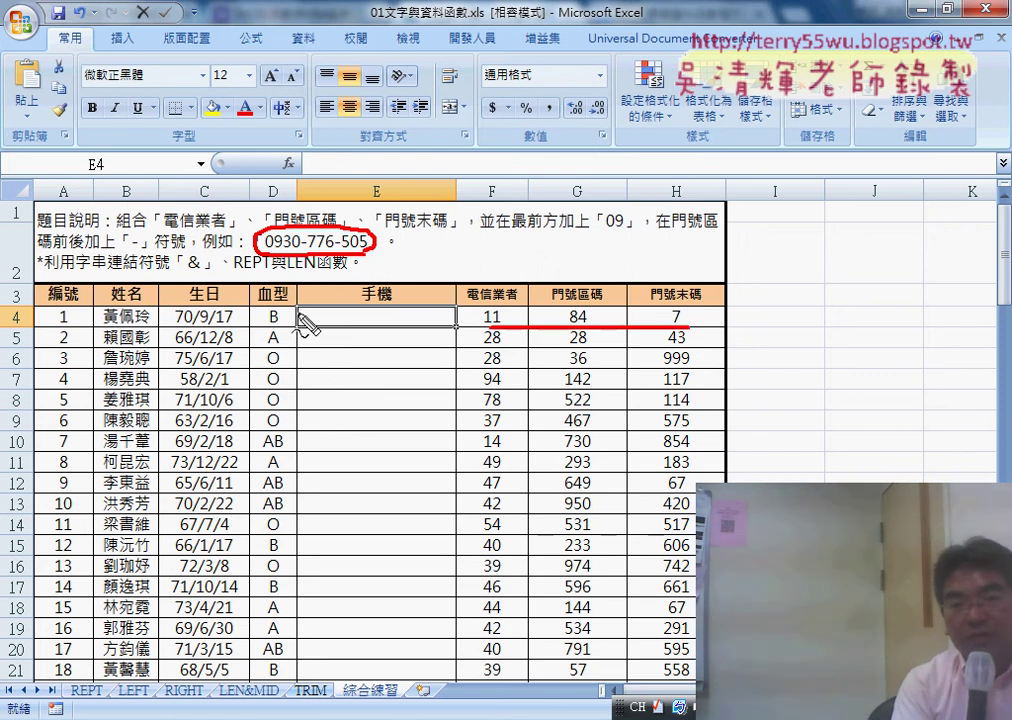
mouse_move(313, 309)
left_mouse_down()
mouse_move(327, 335)
mouse_move(300, 294)
left_mouse_up()
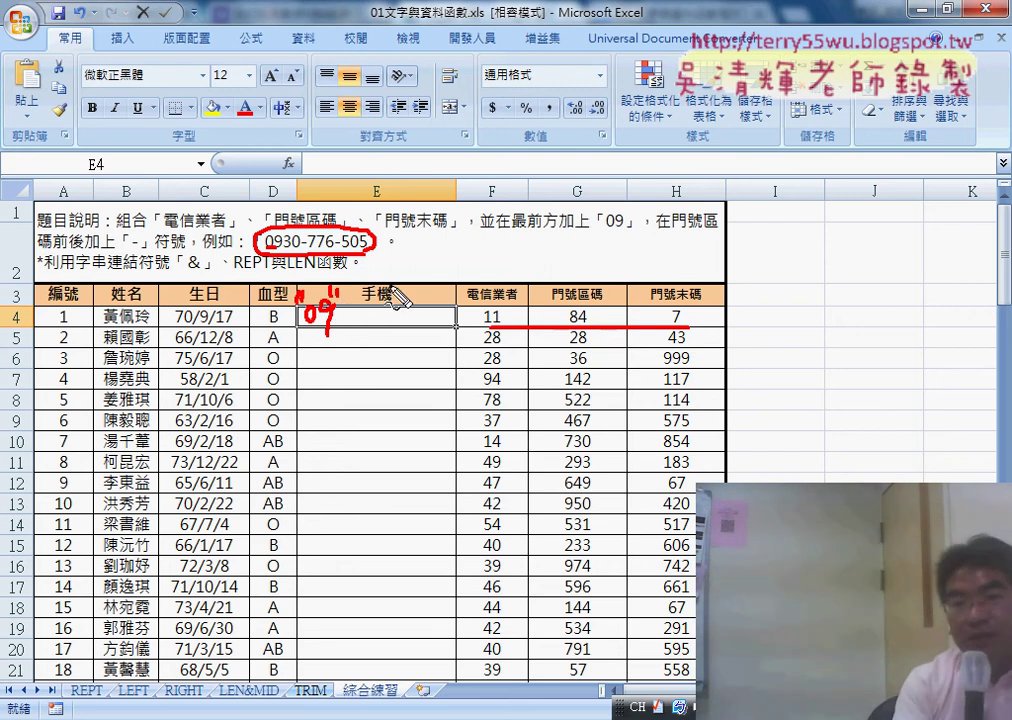
left_click_drag(342, 320, 358, 322)
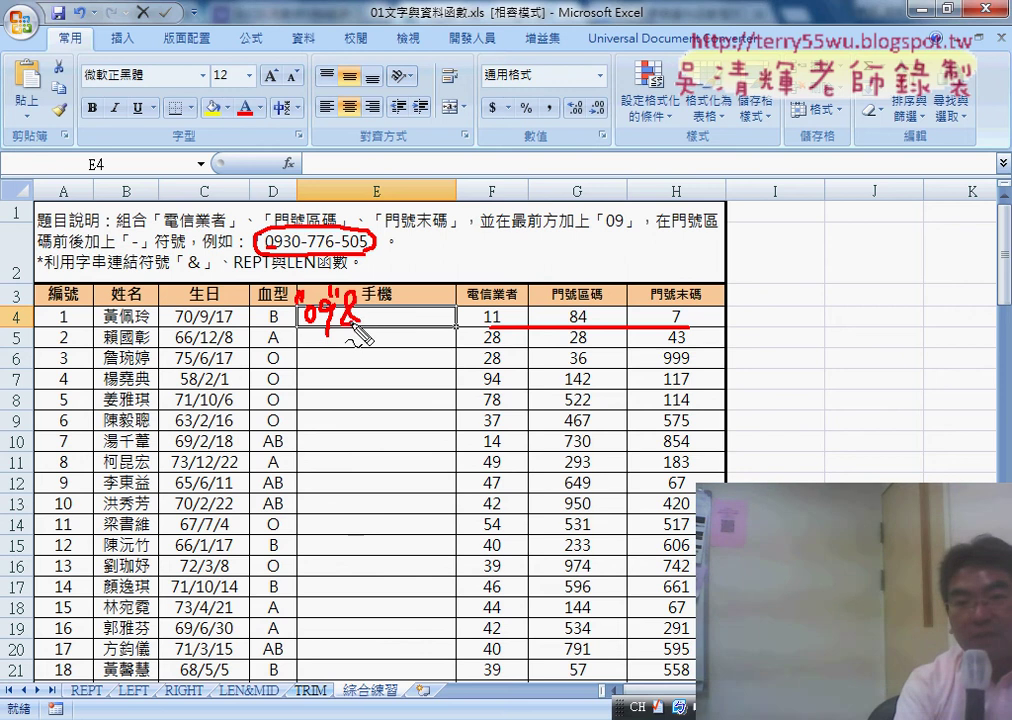
left_click_drag(500, 303, 511, 334)
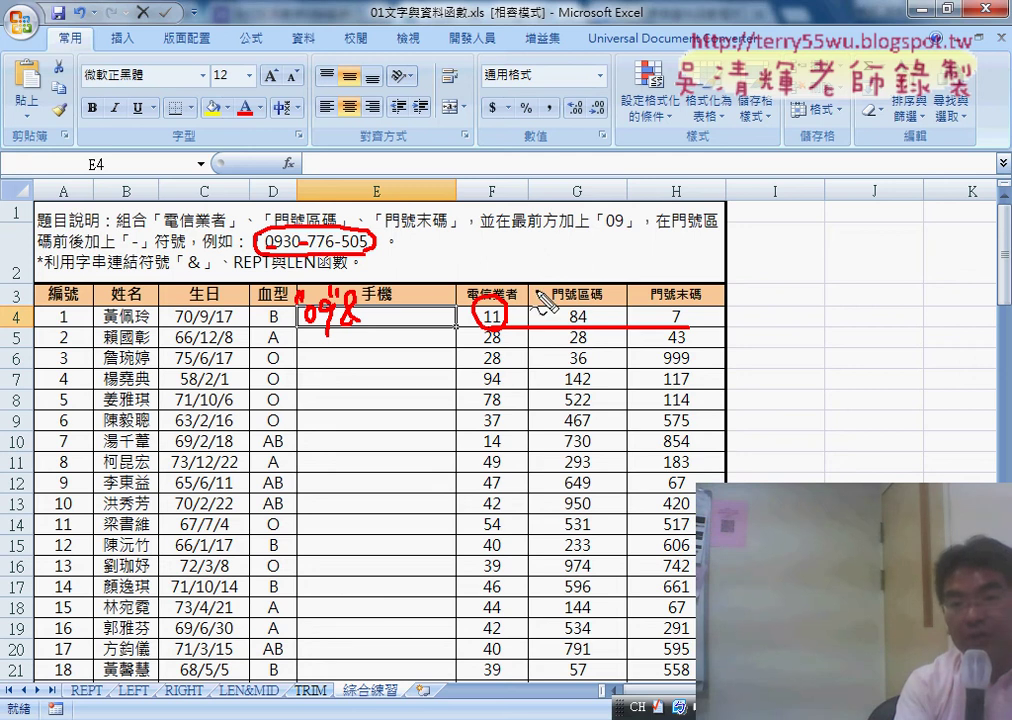
mouse_move(491, 262)
left_mouse_down()
mouse_move(516, 278)
mouse_move(545, 266)
mouse_move(525, 266)
left_mouse_up()
left_click_drag(561, 256, 588, 264)
left_click_drag(592, 308, 588, 328)
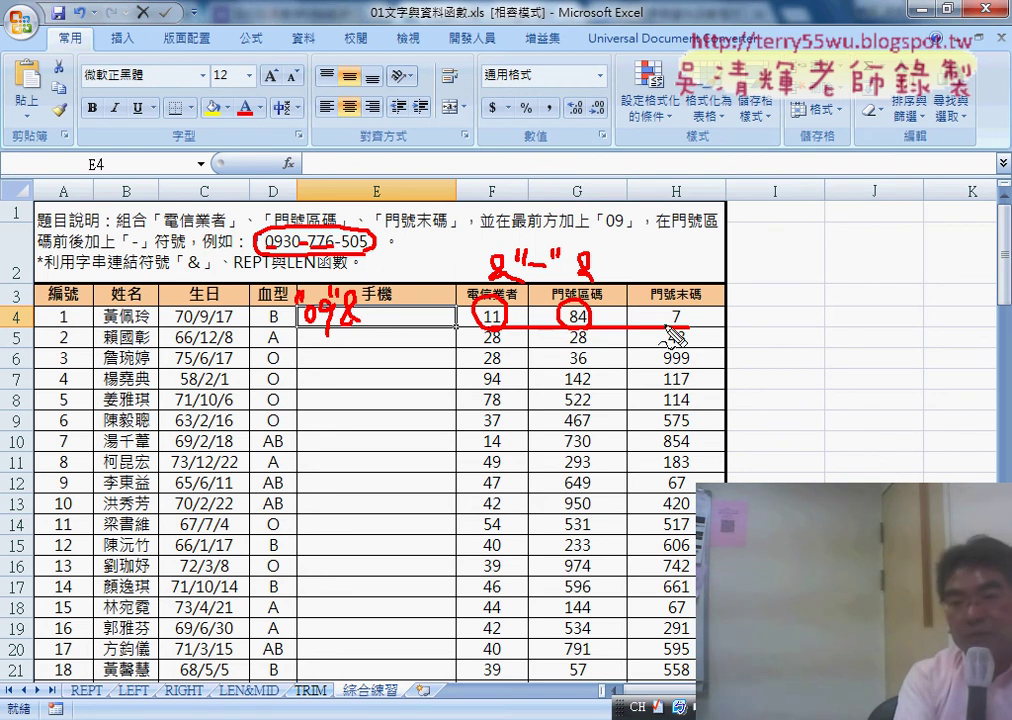
Ink the 3-2=1 and 007 padding notes, then erase all red ink with Esc.
left_click_drag(574, 322, 560, 310)
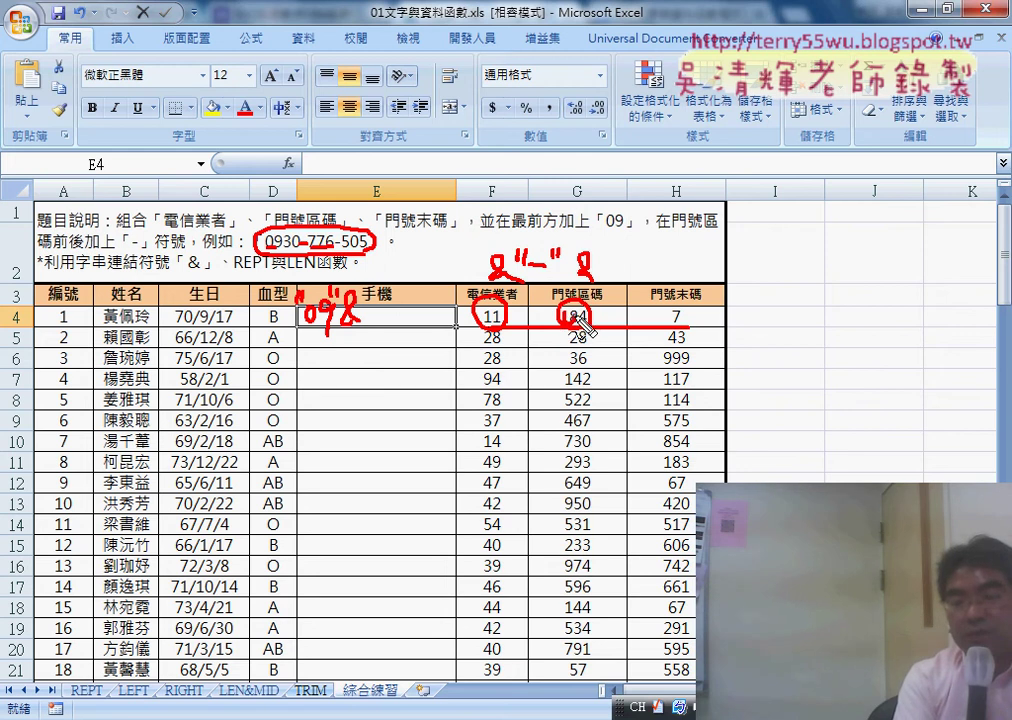
left_click_drag(563, 187, 572, 236)
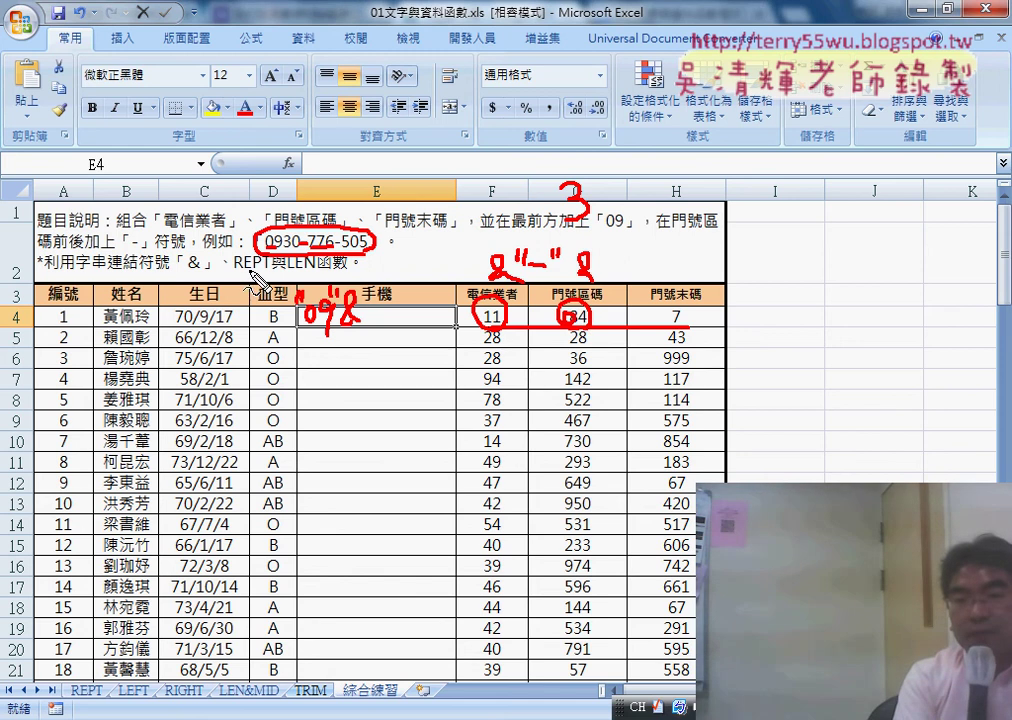
left_click_drag(292, 268, 322, 268)
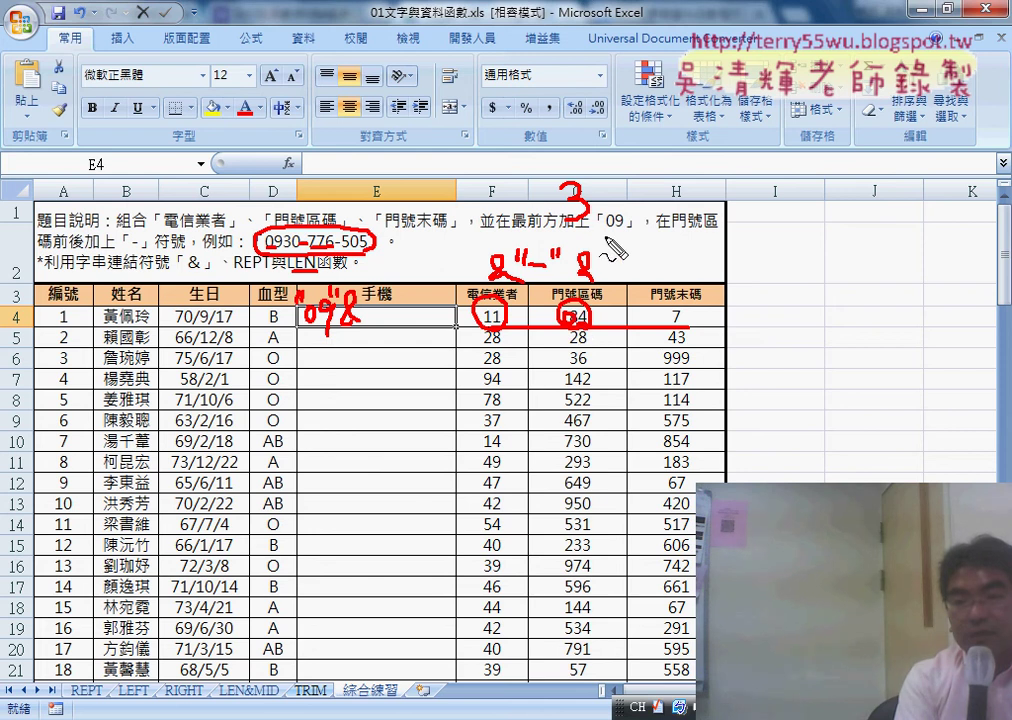
mouse_move(606, 188)
left_mouse_down()
mouse_move(630, 214)
mouse_move(684, 194)
mouse_move(703, 214)
left_mouse_up()
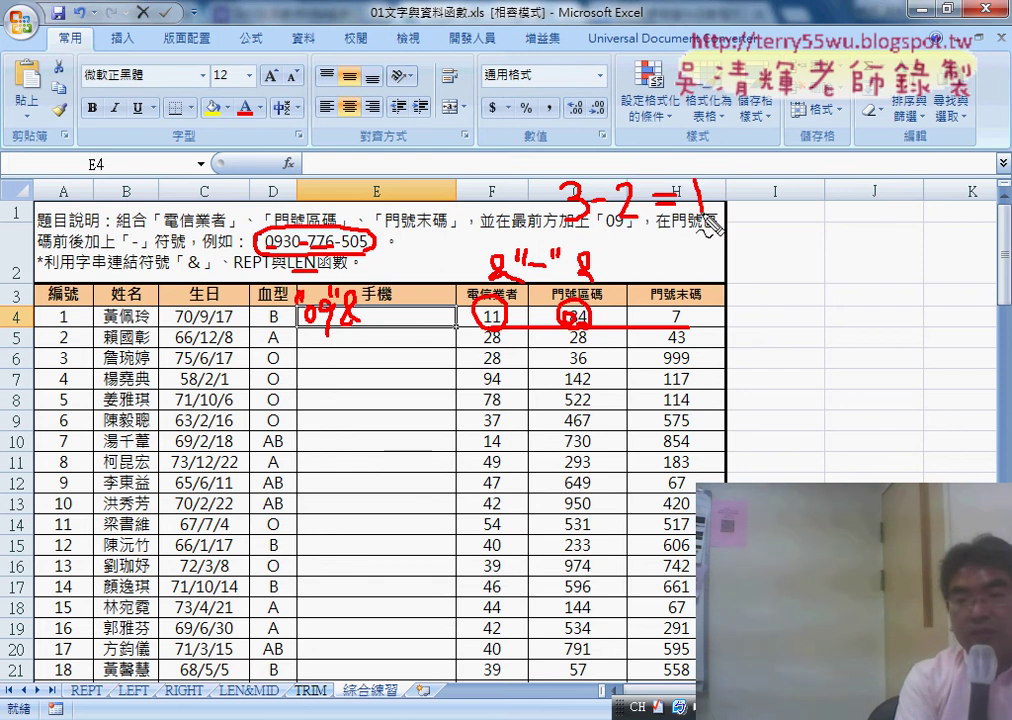
left_click_drag(708, 165, 712, 168)
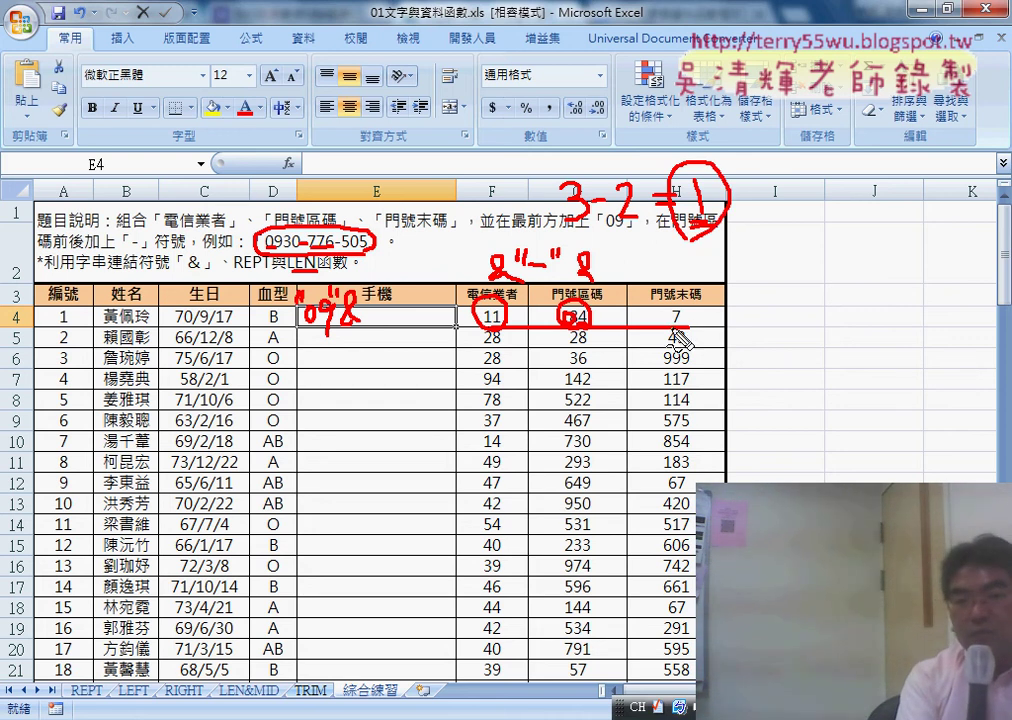
left_click_drag(675, 331, 684, 318)
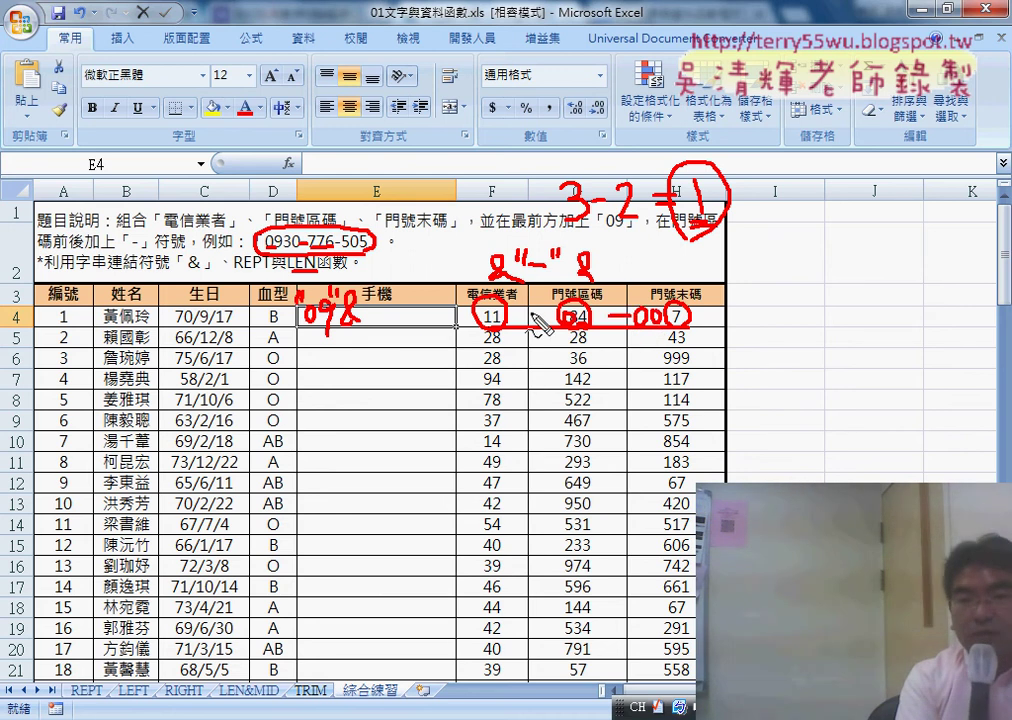
mouse_move(520, 335)
left_mouse_down()
mouse_move(468, 366)
mouse_move(415, 338)
mouse_move(440, 345)
left_mouse_up()
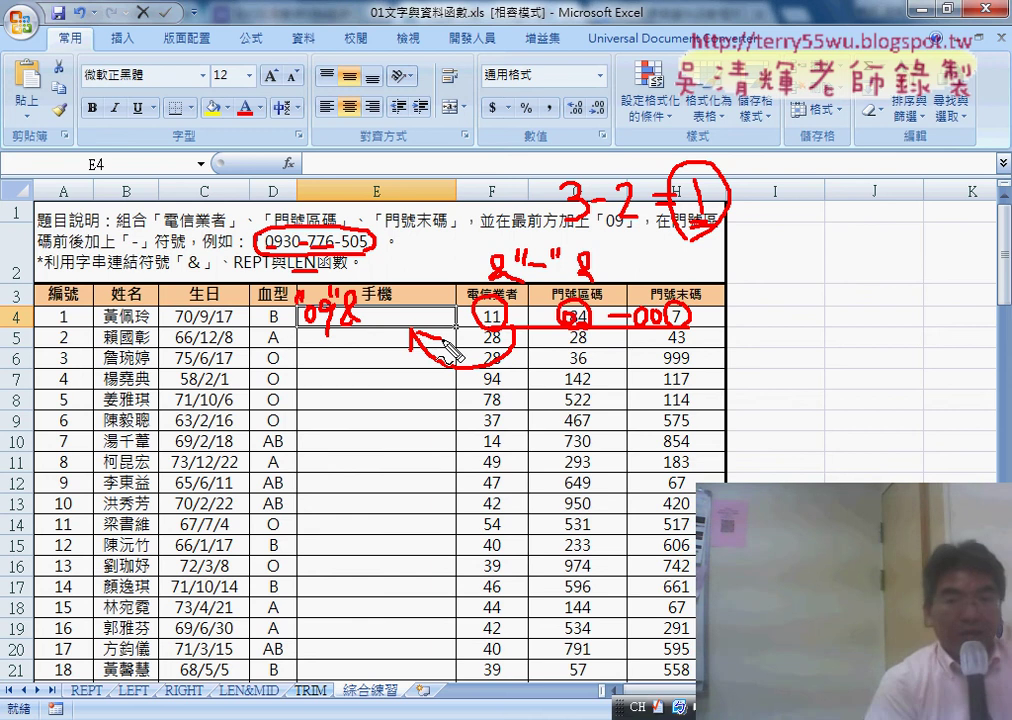
key("Escape")
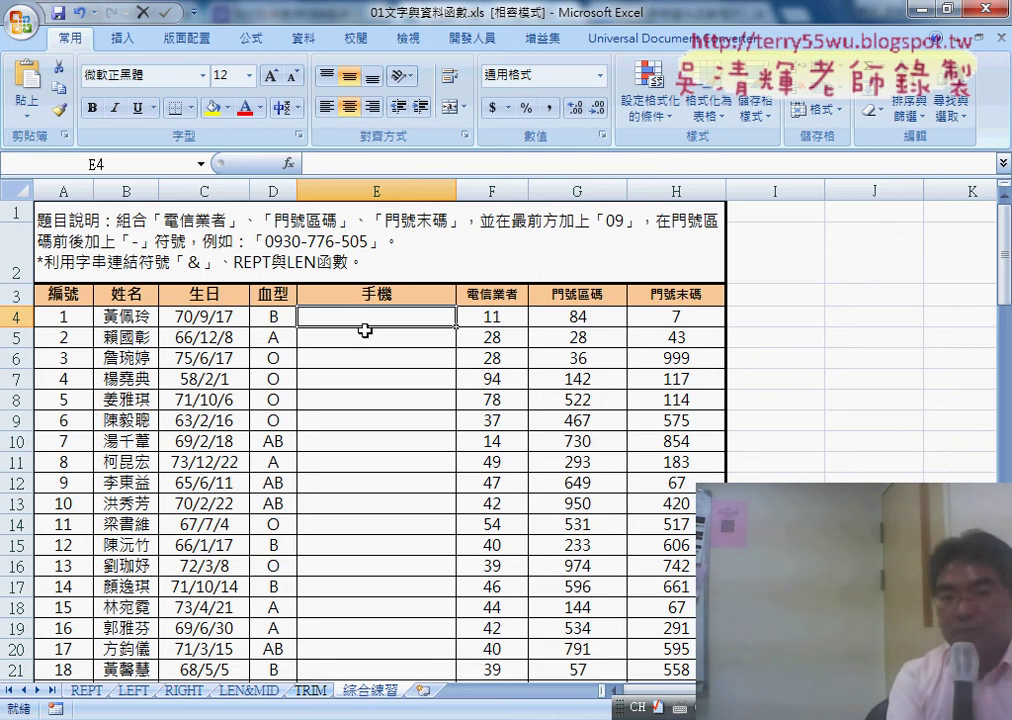
Go to the REPT sheet and start an Insert Function formula in C3.
left_click(325, 167)
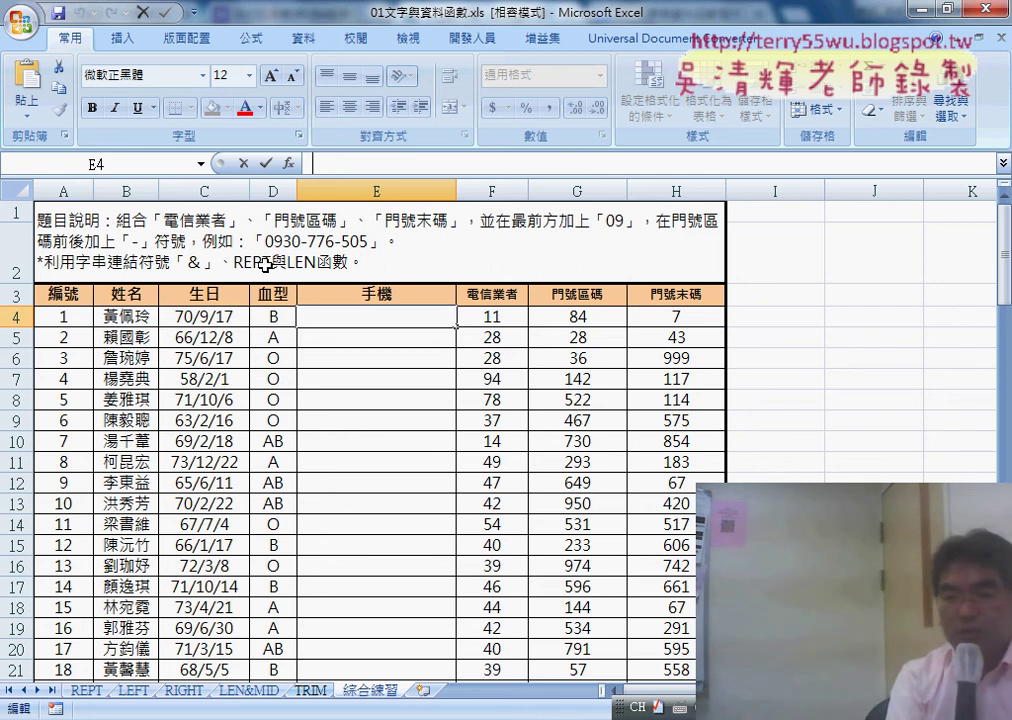
left_click(87, 692)
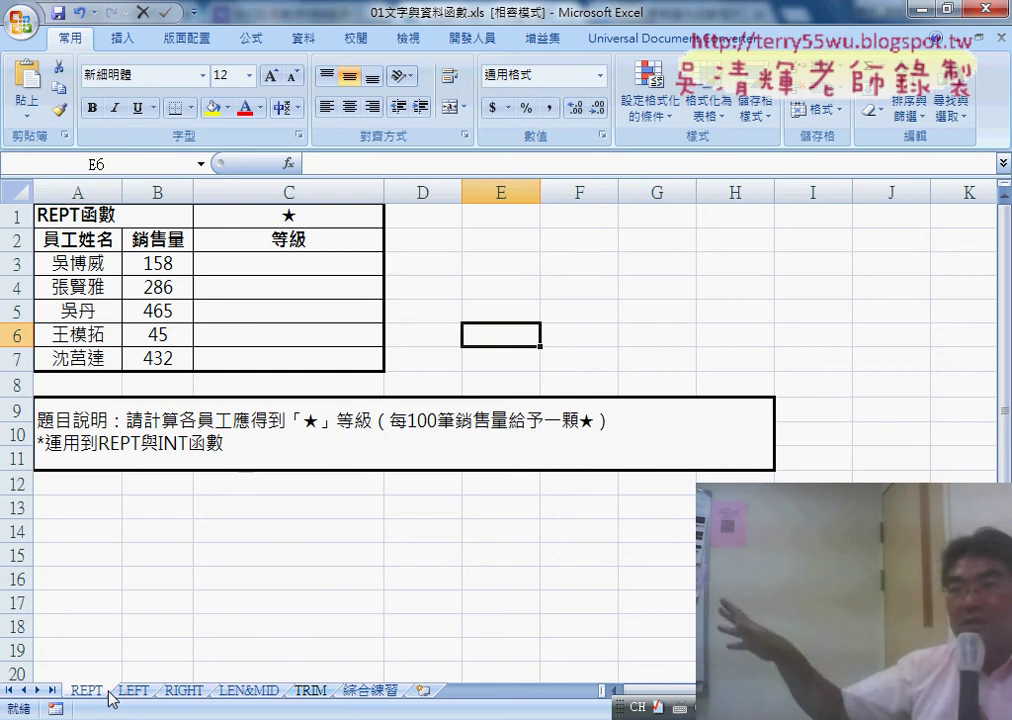
left_click(321, 261)
left_click(289, 163)
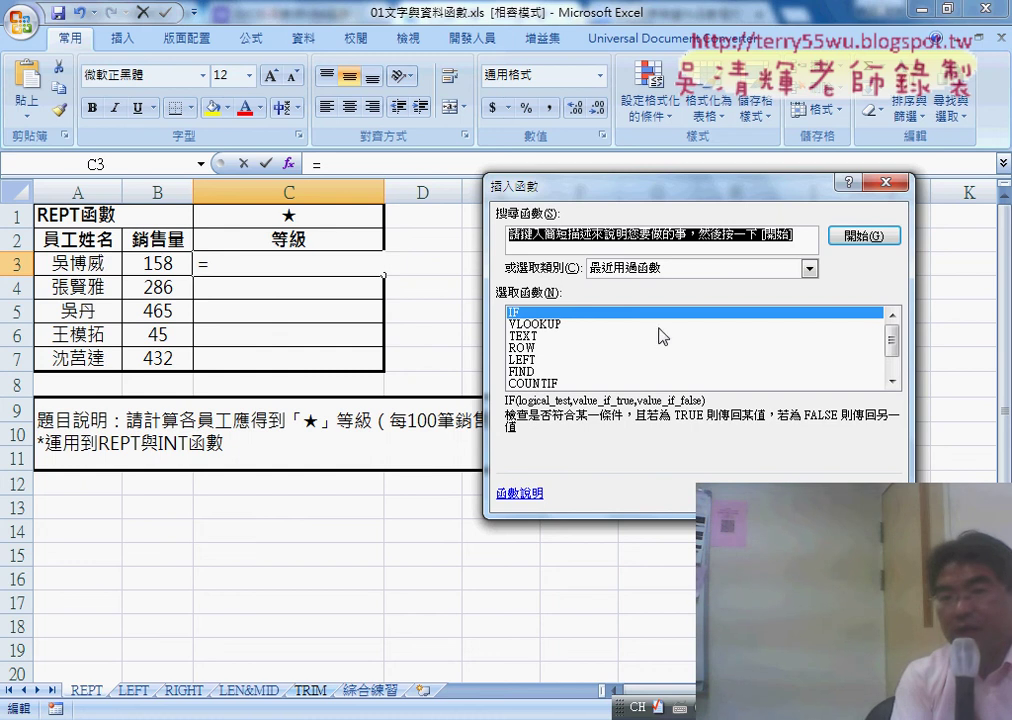
Choose REPT from the 文字 function category for C3.
left_click(656, 268)
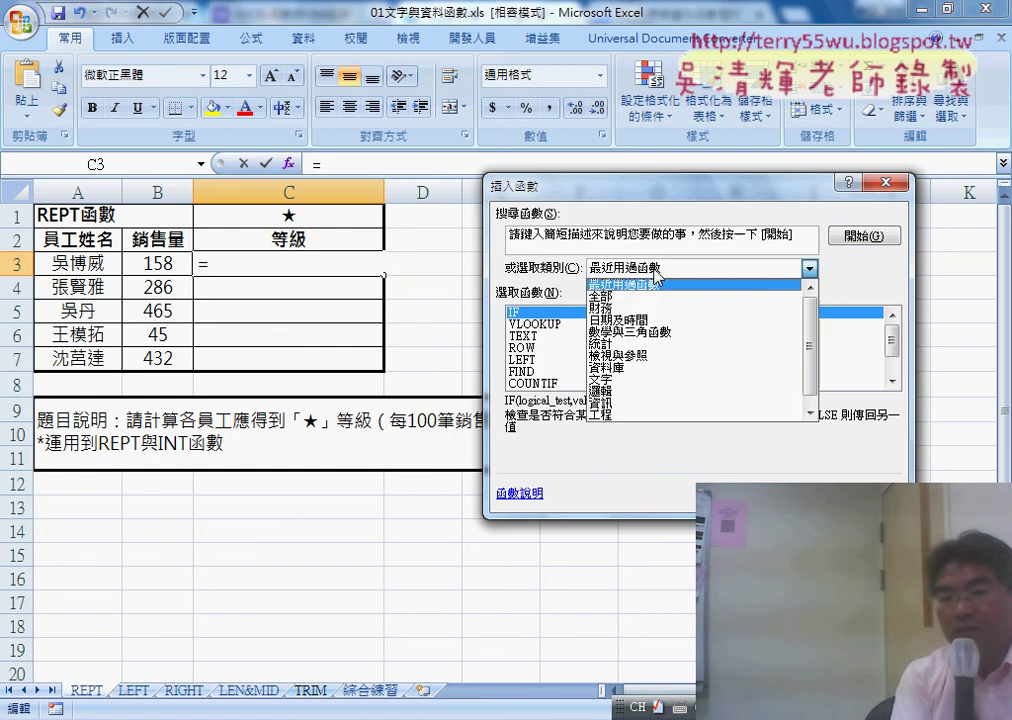
left_click(652, 382)
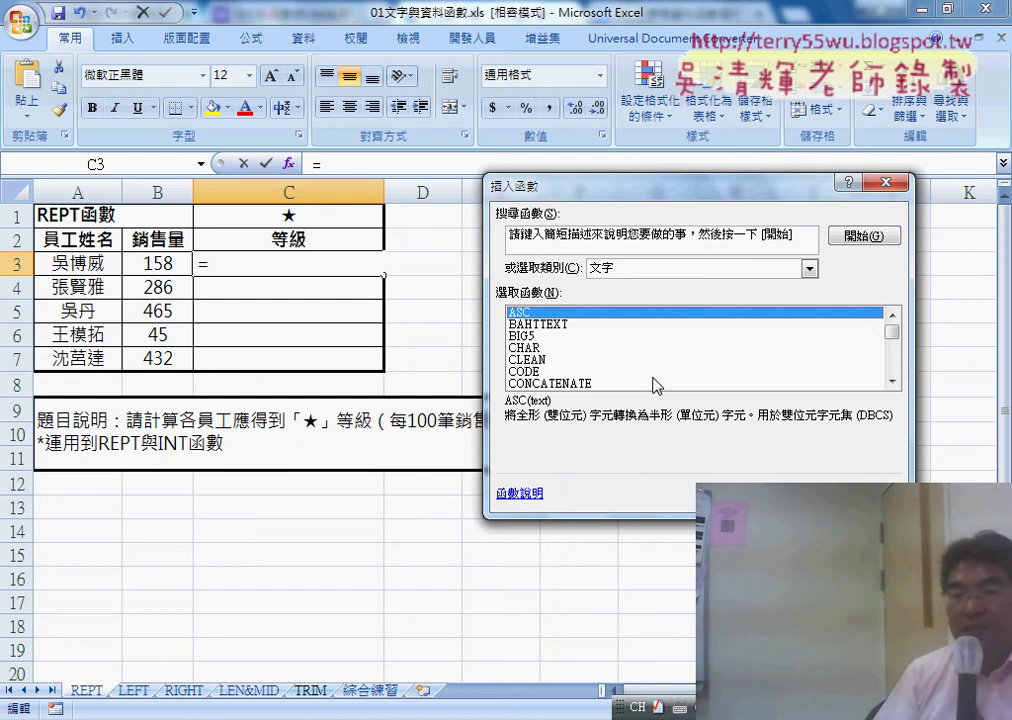
left_click_drag(891, 331, 895, 355)
left_click(557, 348)
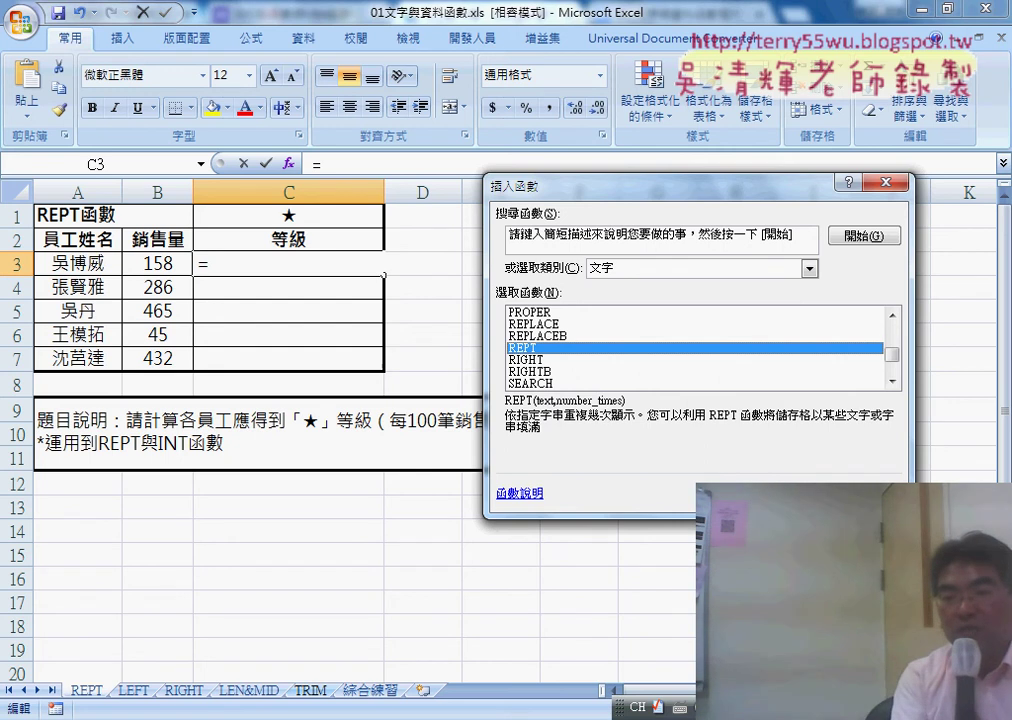
left_click(775, 493)
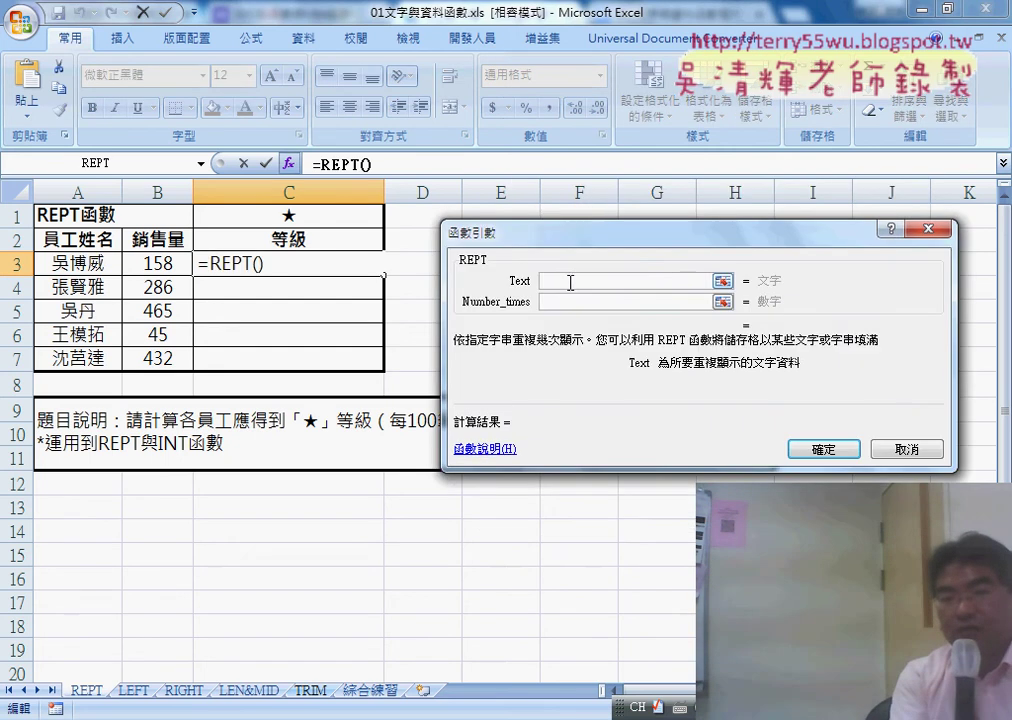
Set REPT's Text argument to C1 and Number_times to B3/100.
left_click(289, 216)
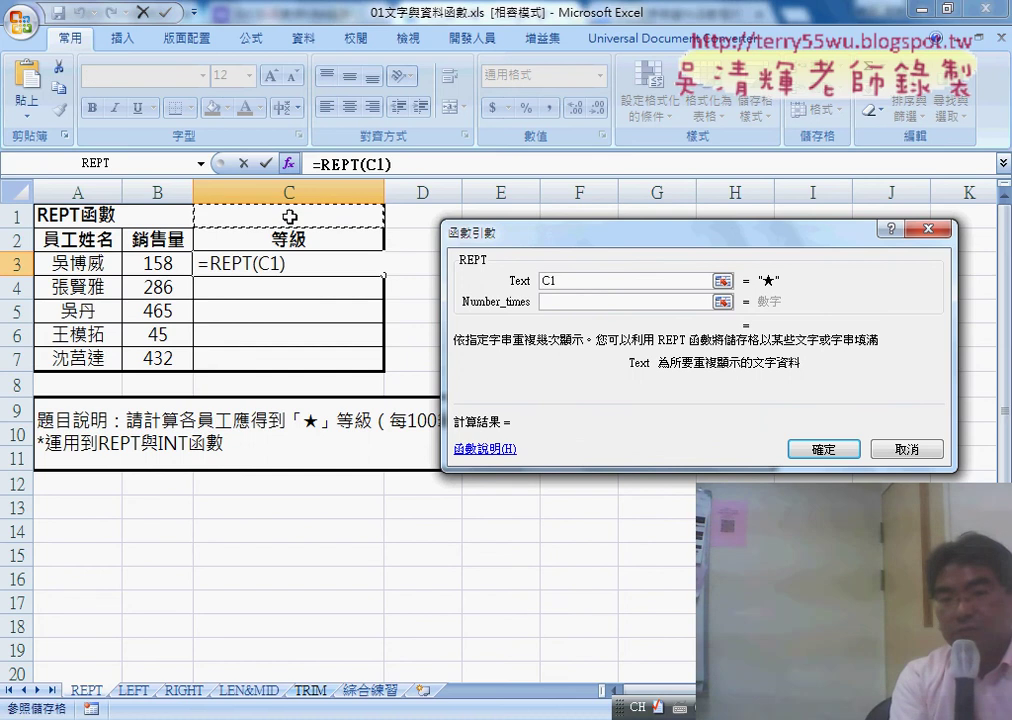
left_click(562, 303)
left_click_drag(500, 232, 522, 136)
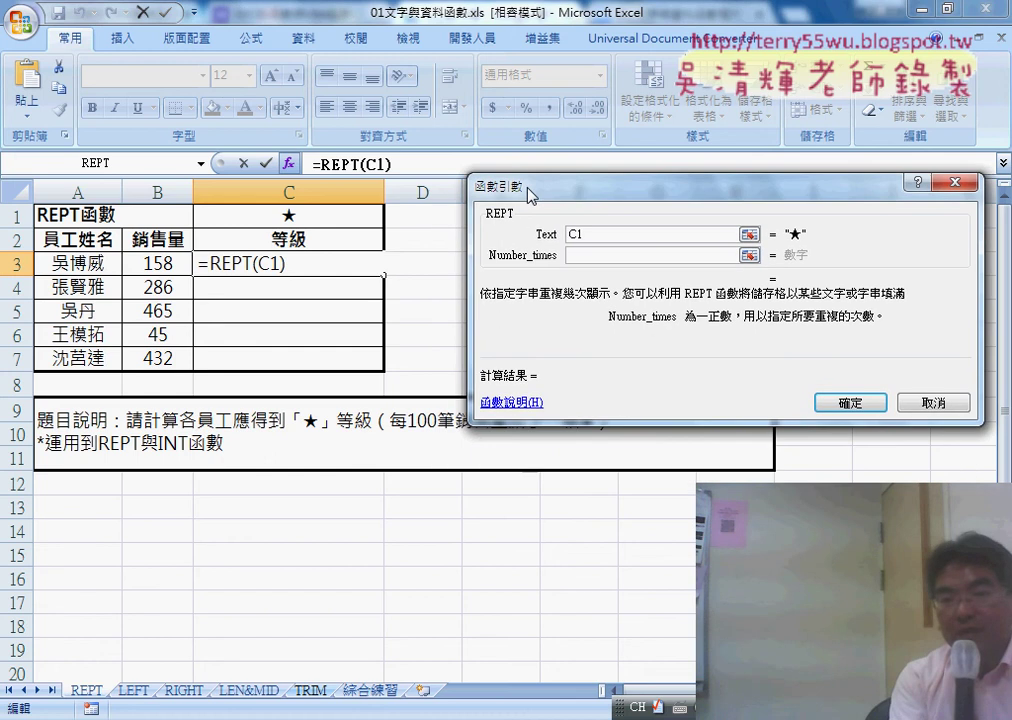
left_click(159, 266)
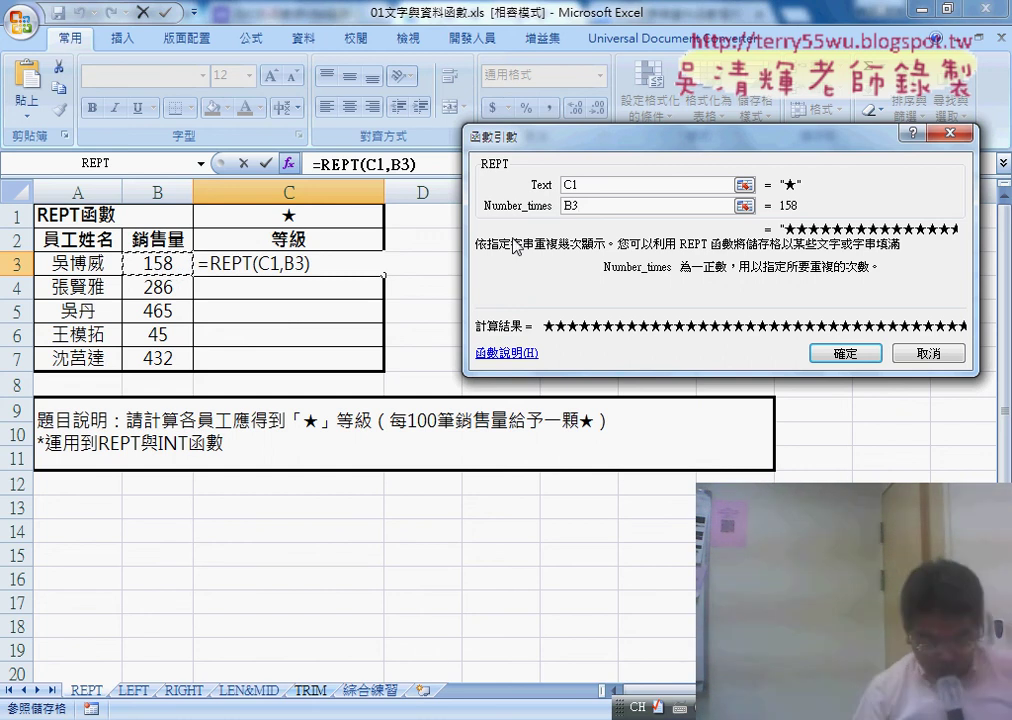
type("/")
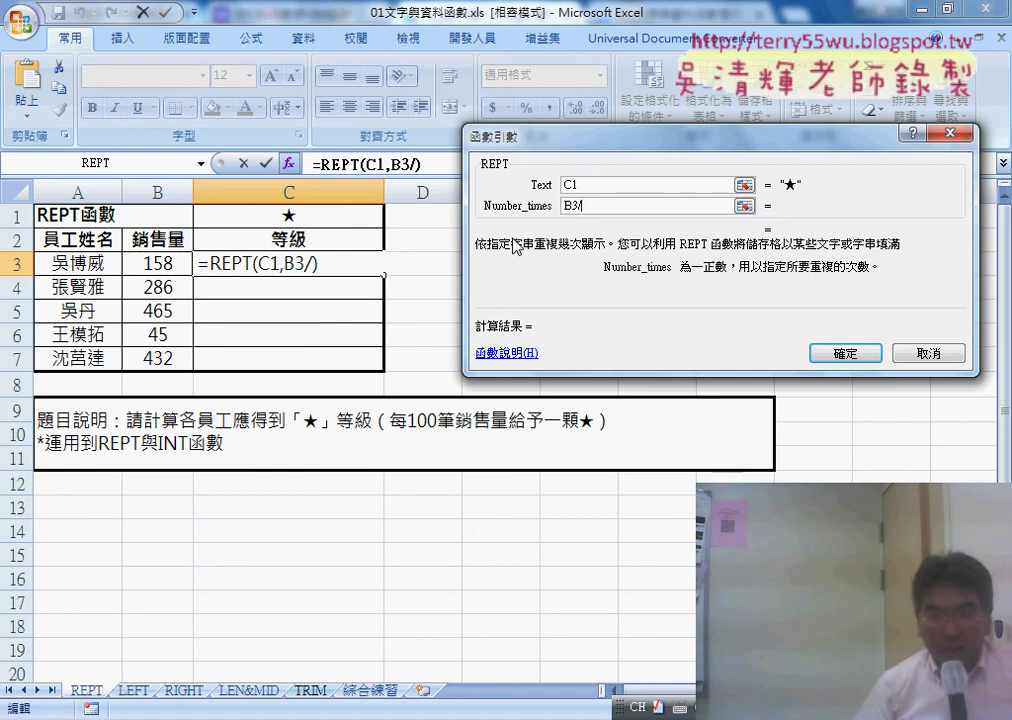
type("100")
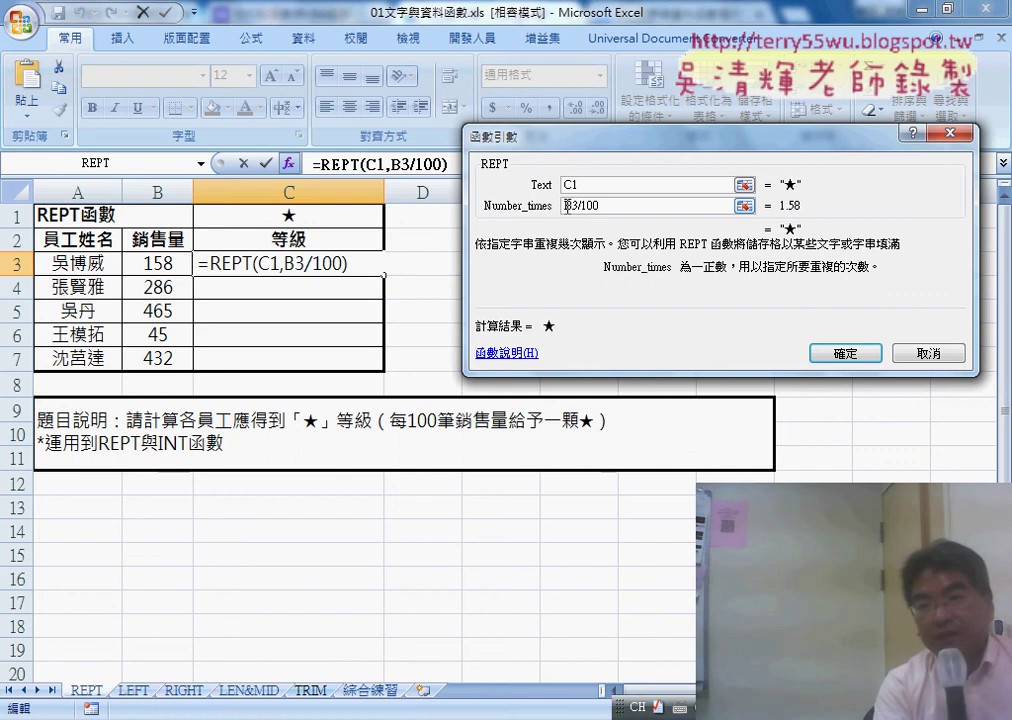
Wrap the count as INT(B3/100) and confirm =REPT(C1,INT(B3/100)).
left_click_drag(567, 205, 604, 206)
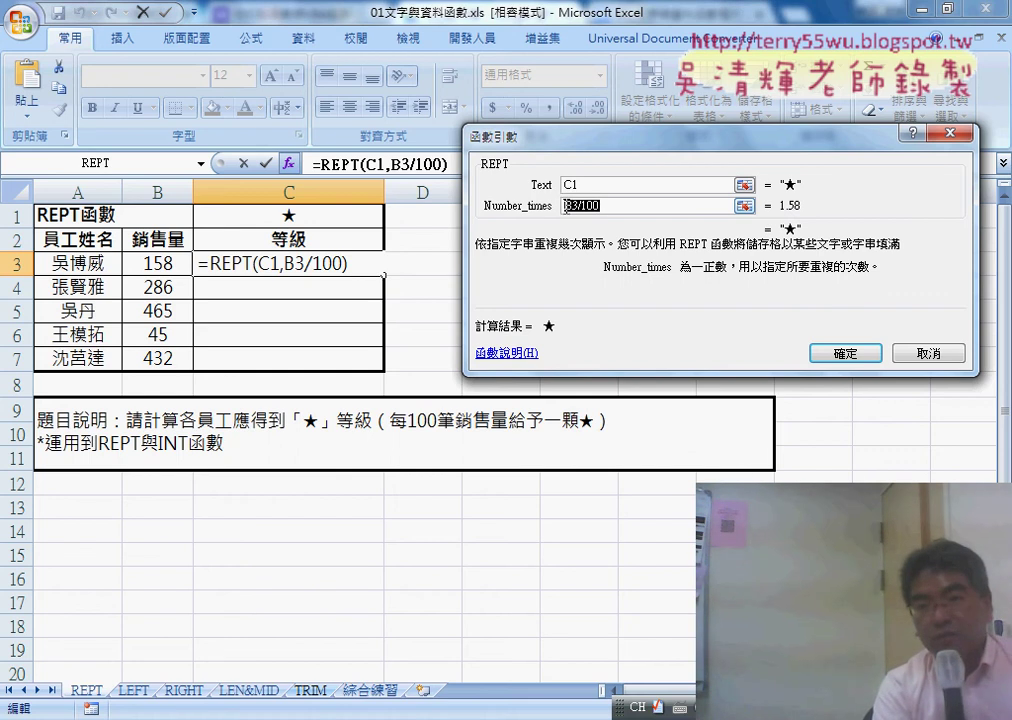
left_click(593, 206)
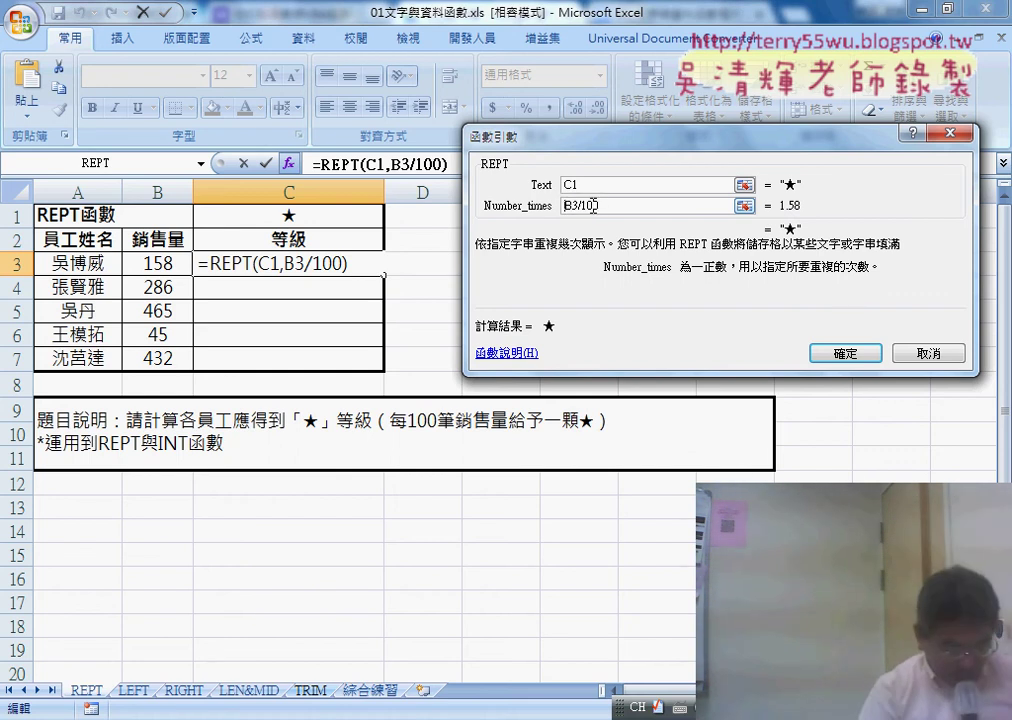
key("Home")
type("int")
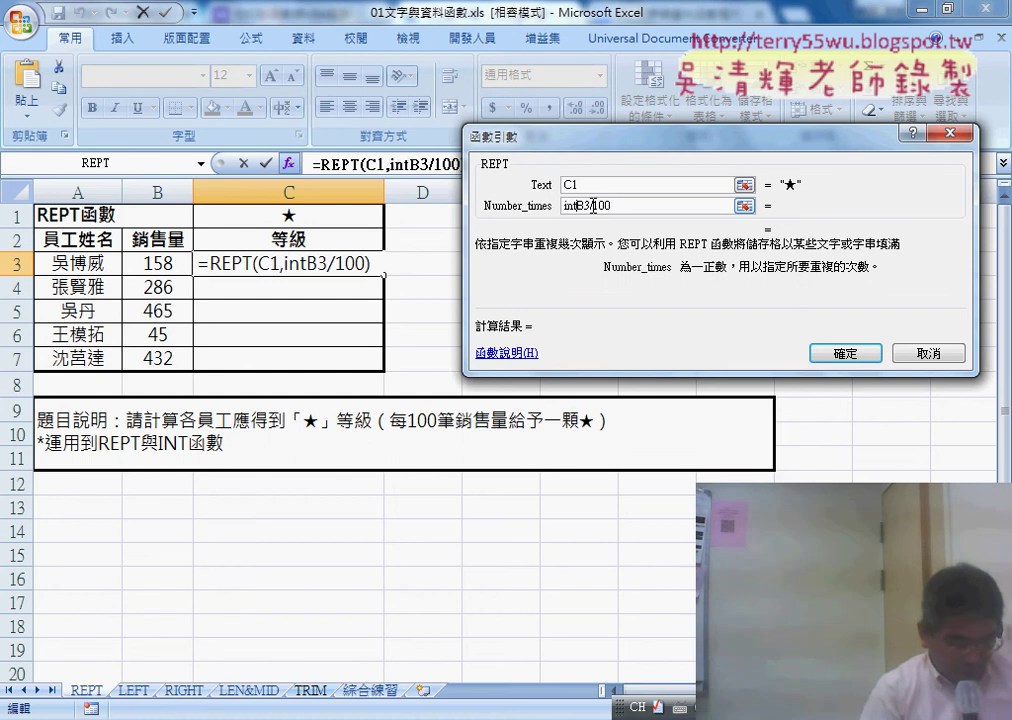
type("(")
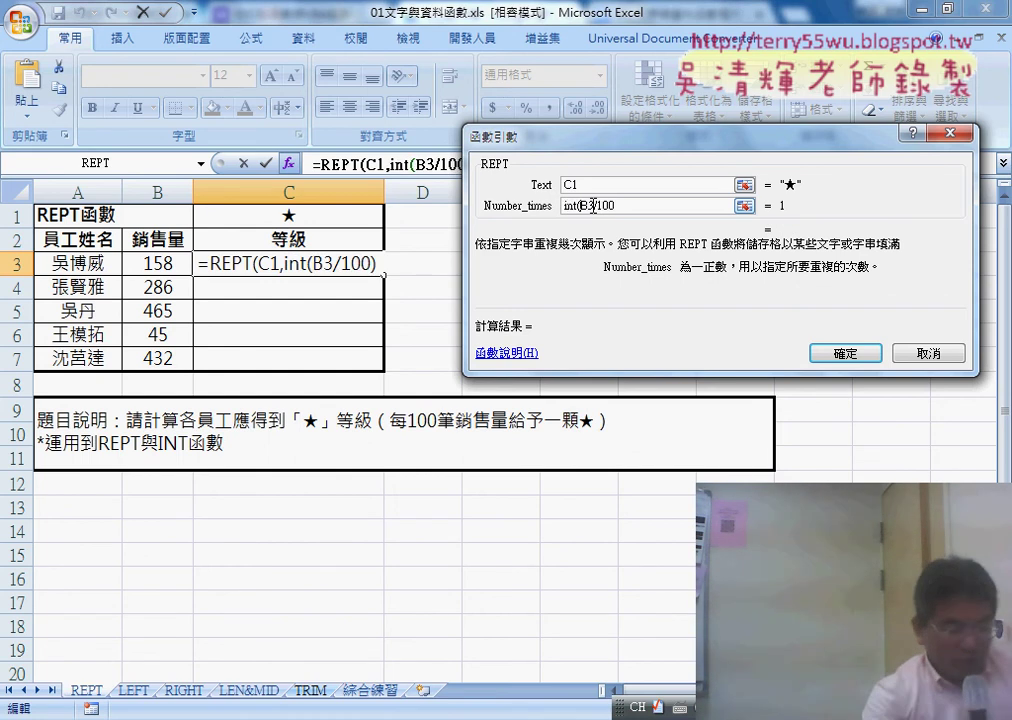
left_click(632, 207)
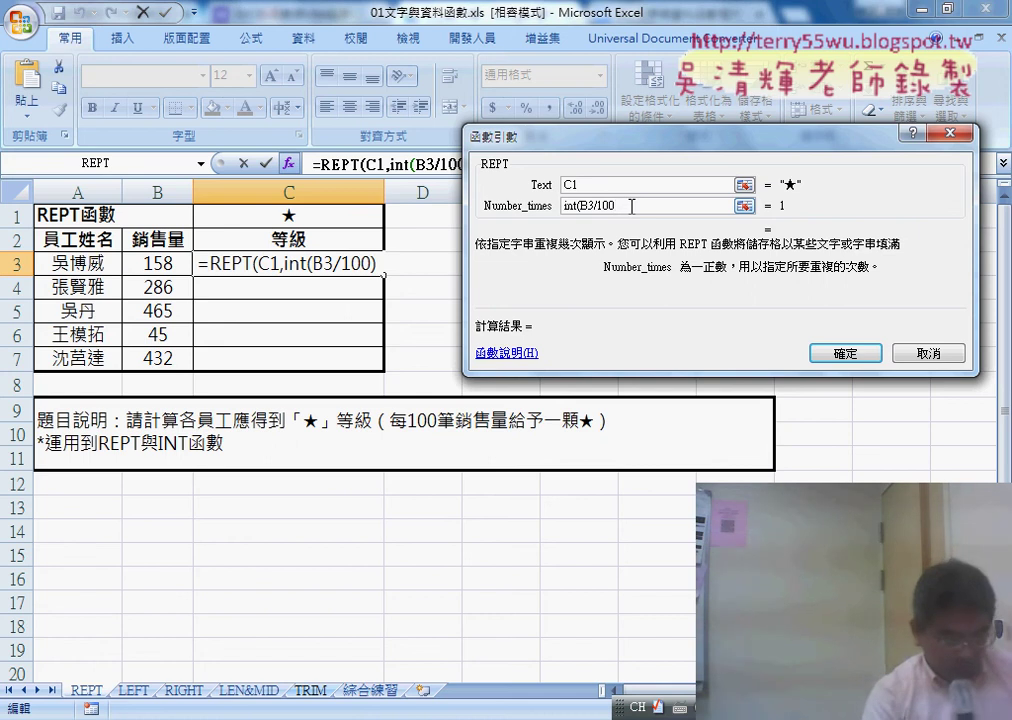
type(")")
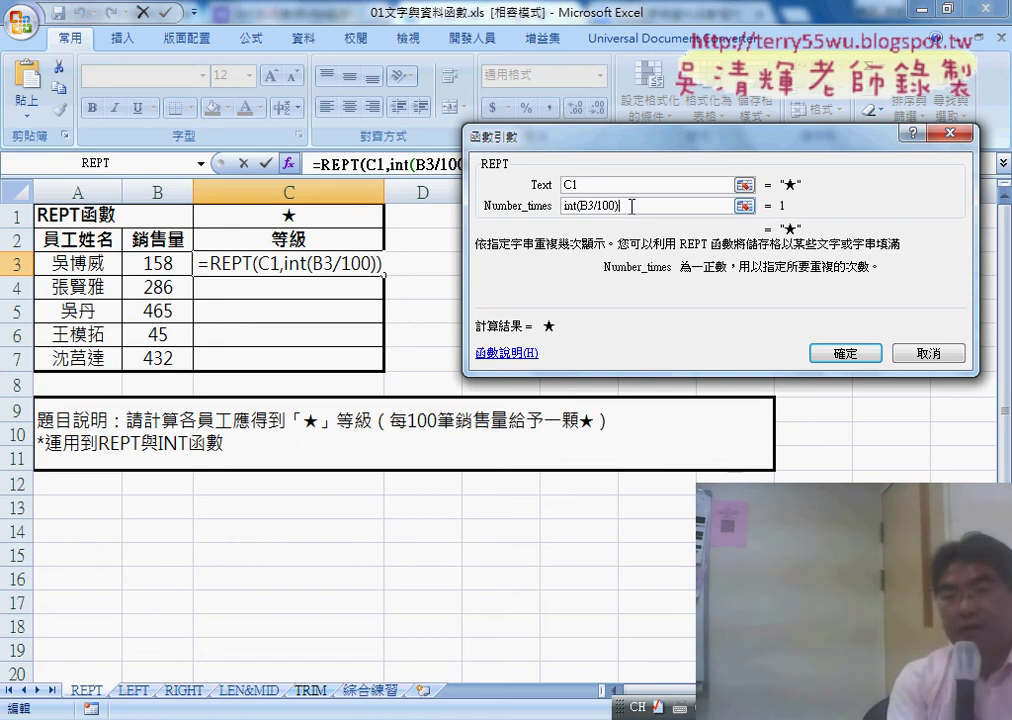
left_click_drag(578, 207, 563, 207)
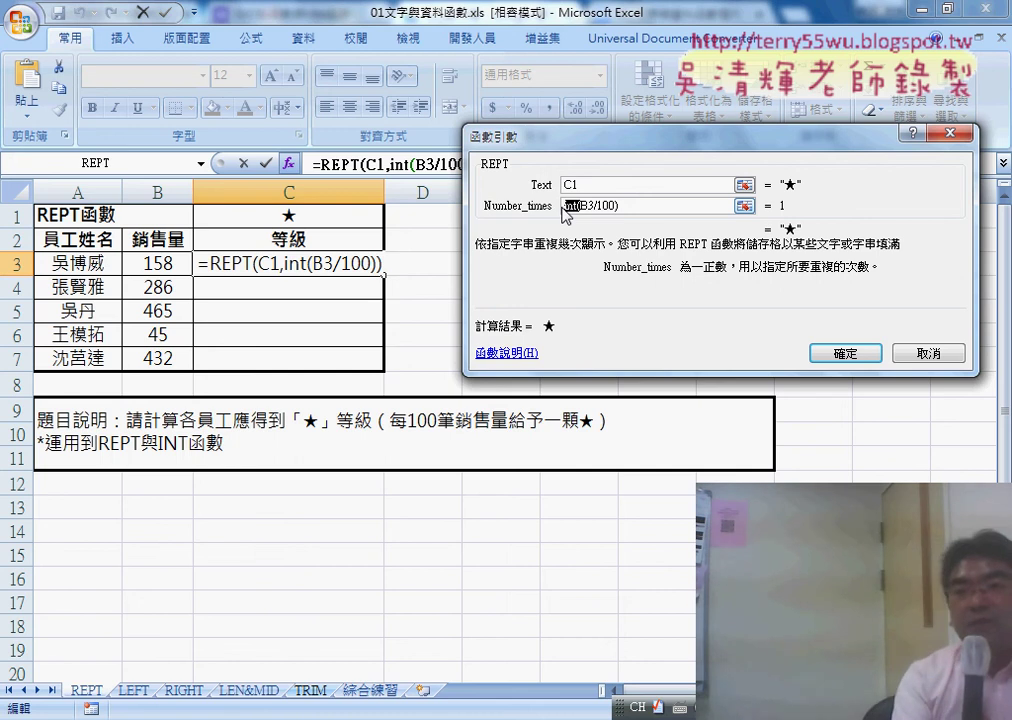
left_click(848, 355)
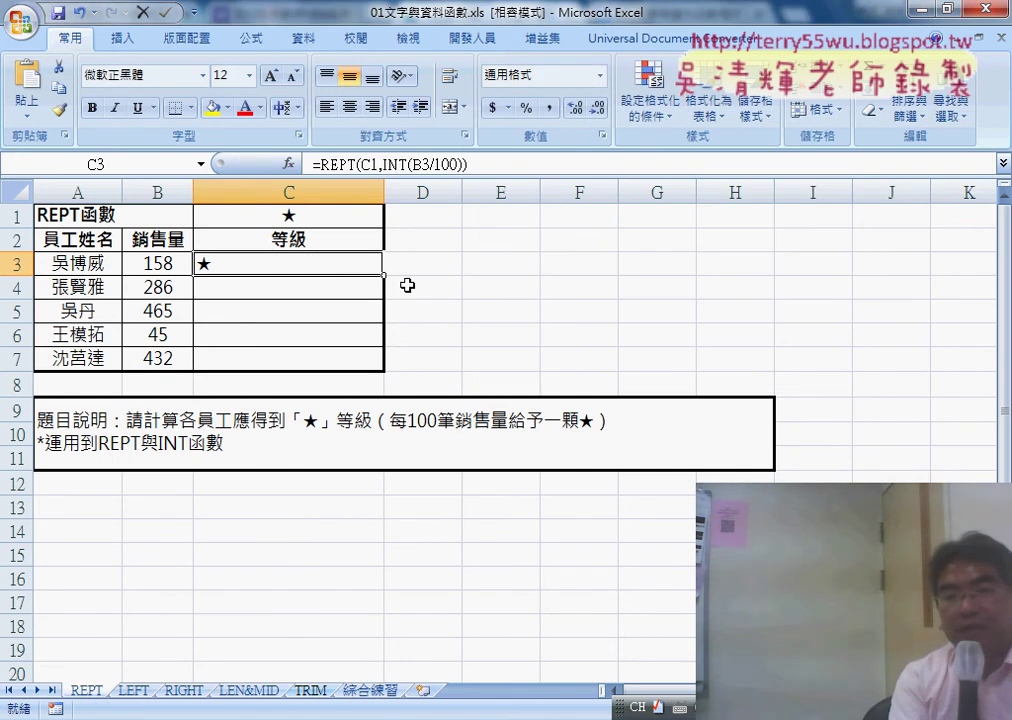
Fill C3's star formula down to C7 and compare C3 and C4 to see C1 shift.
left_click_drag(386, 276, 377, 368)
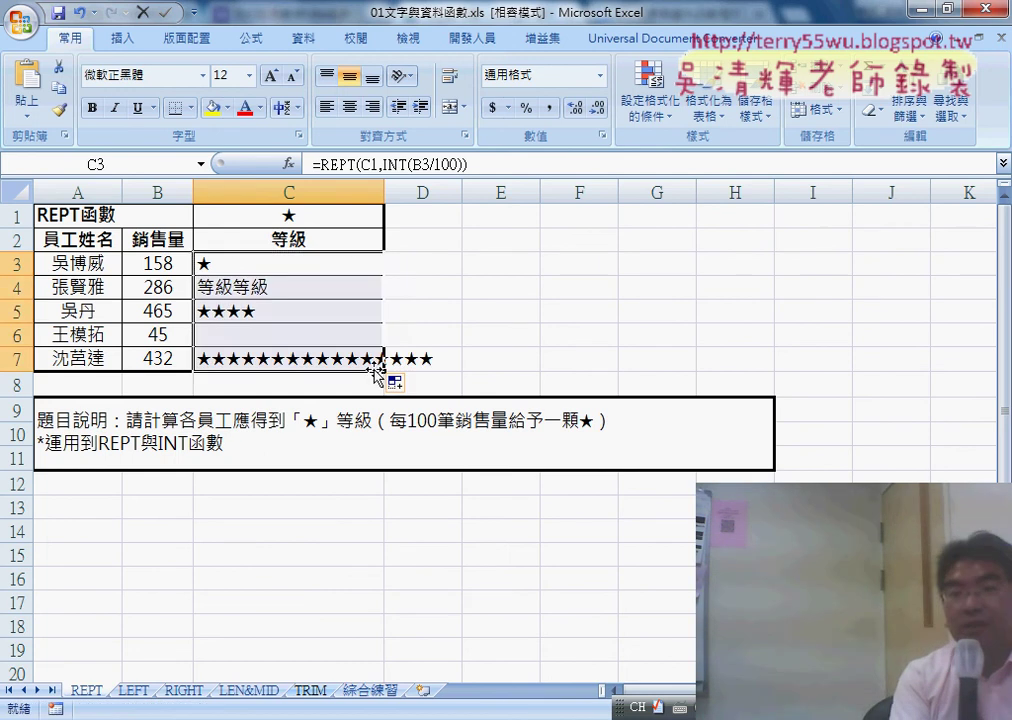
left_click(296, 217)
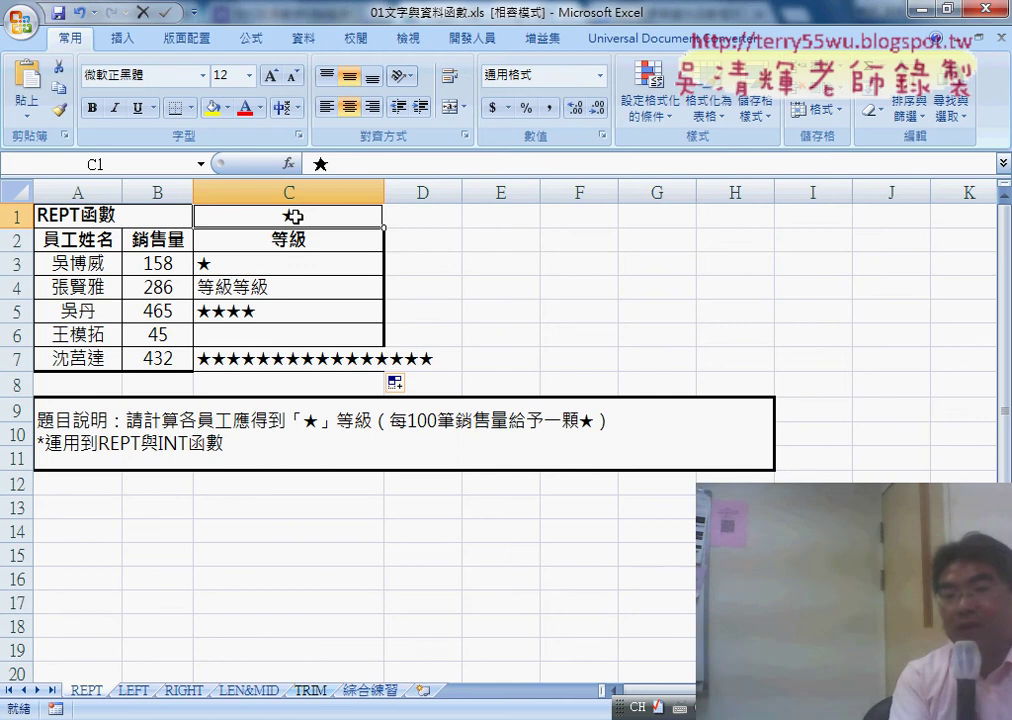
left_click(300, 262)
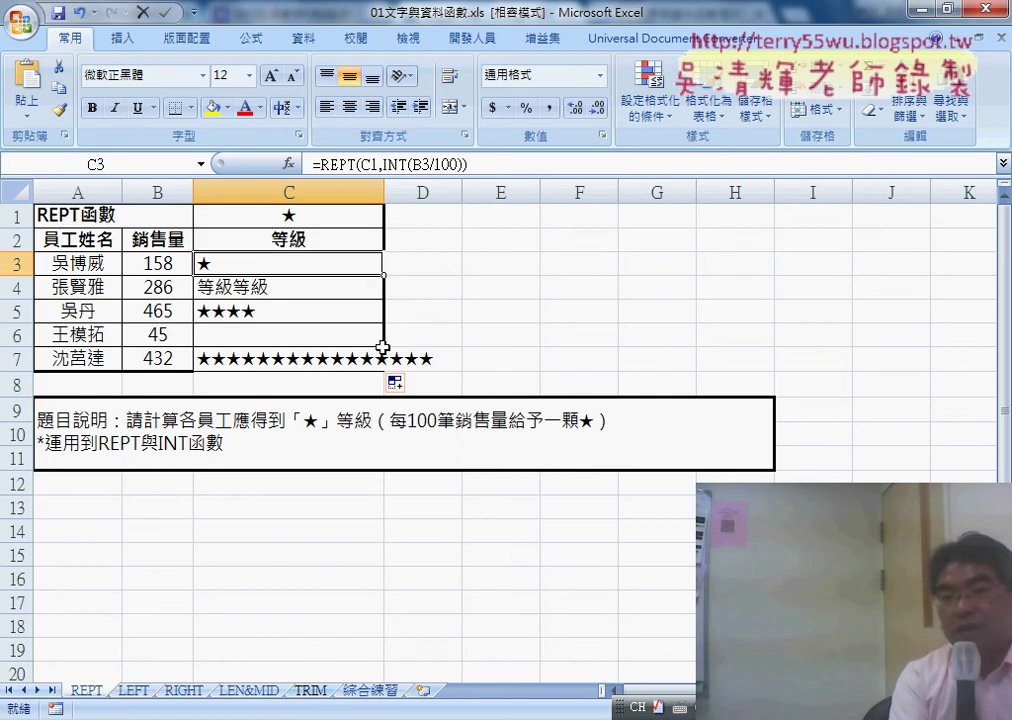
left_click(287, 286)
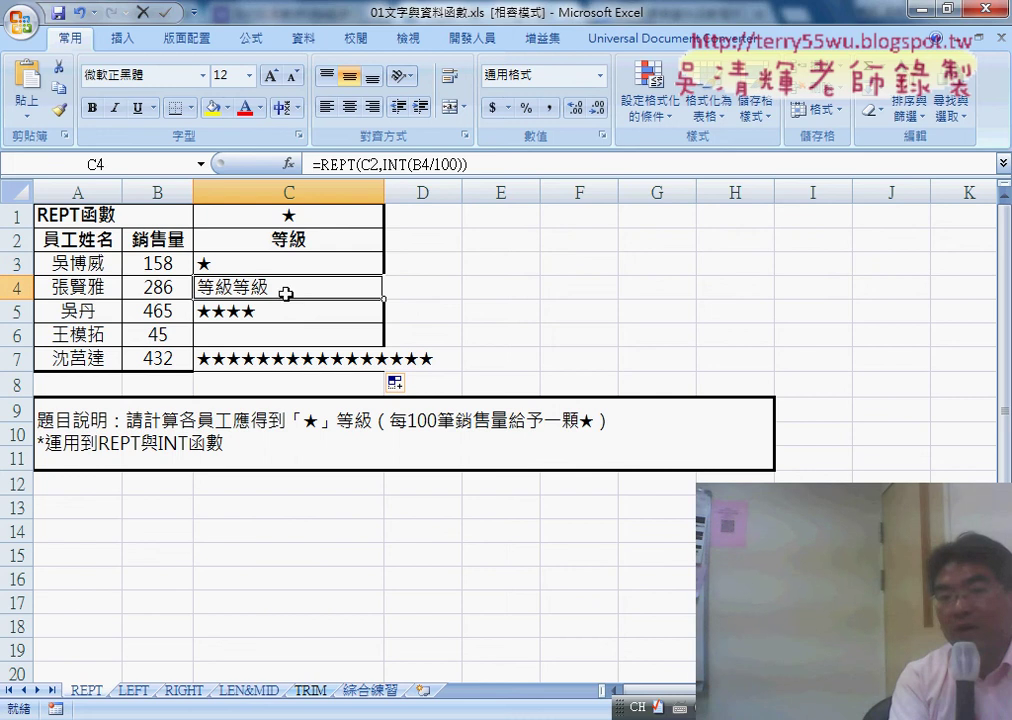
left_click(285, 305)
left_click(285, 289)
key("Up")
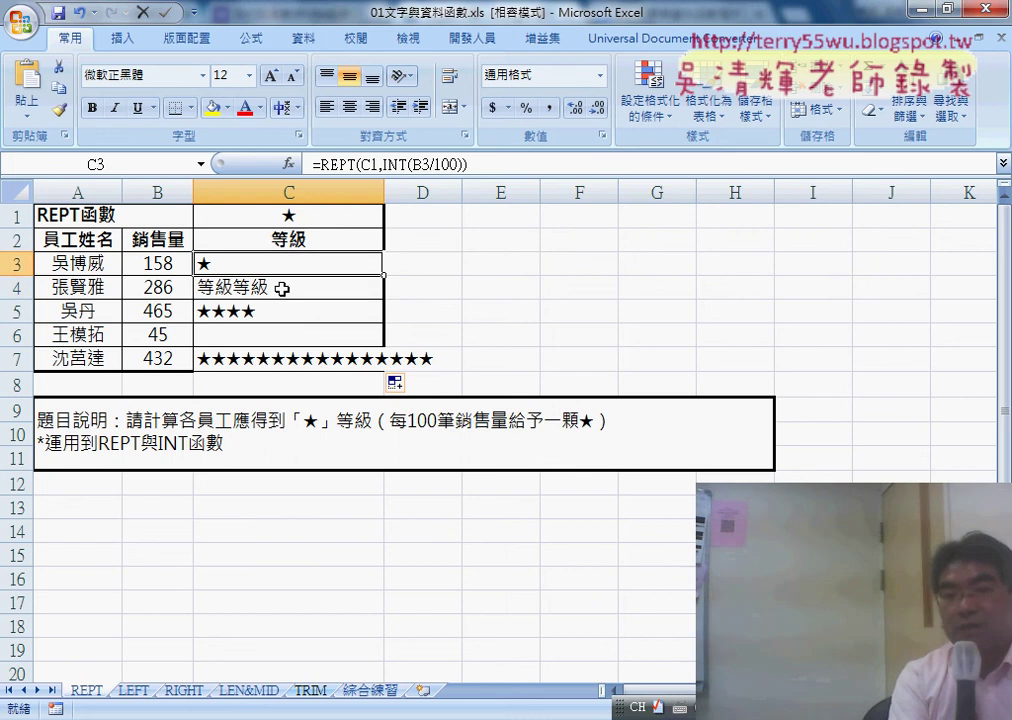
left_click(373, 165)
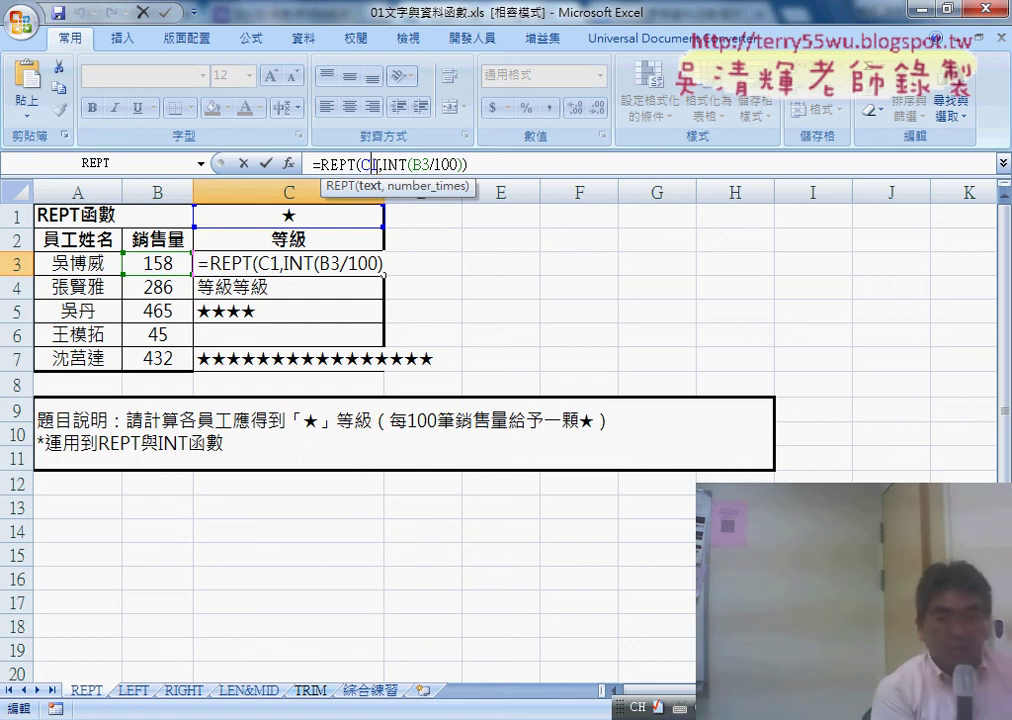
Change the star reference to C$1 and refill C3:C7 with correct ratings.
type("$")
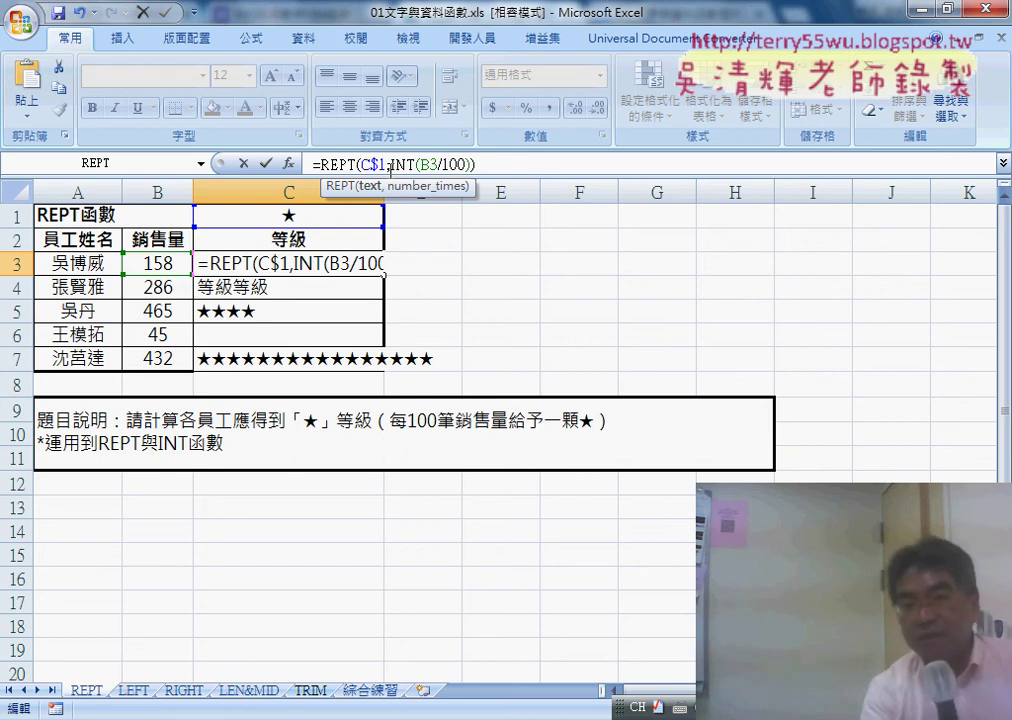
left_click_drag(370, 163, 386, 163)
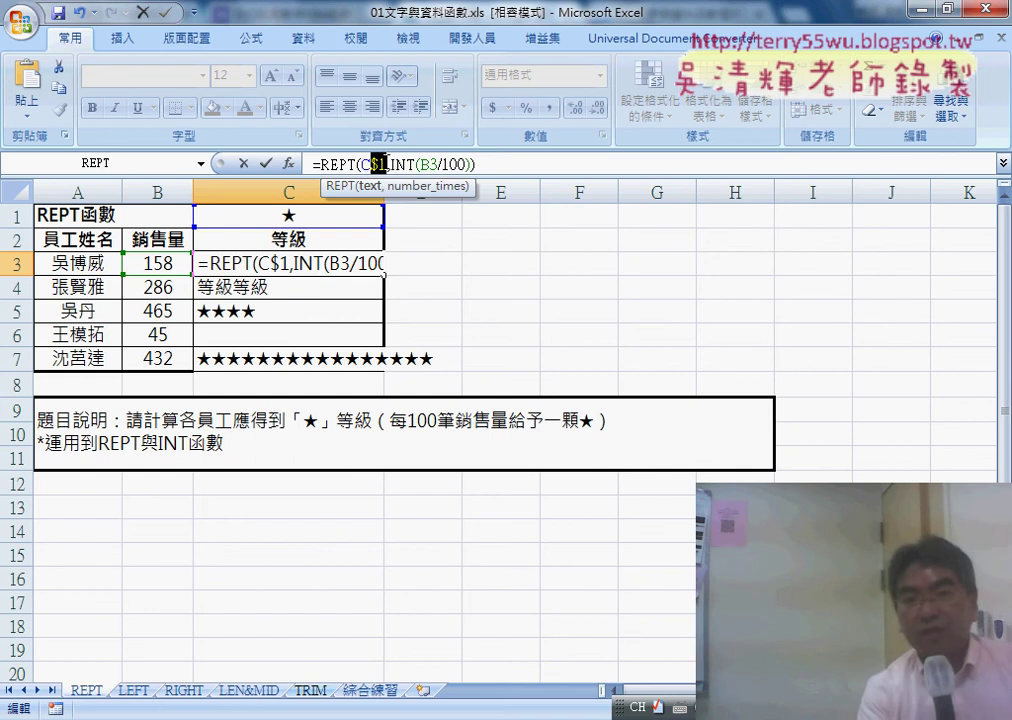
left_click(266, 163)
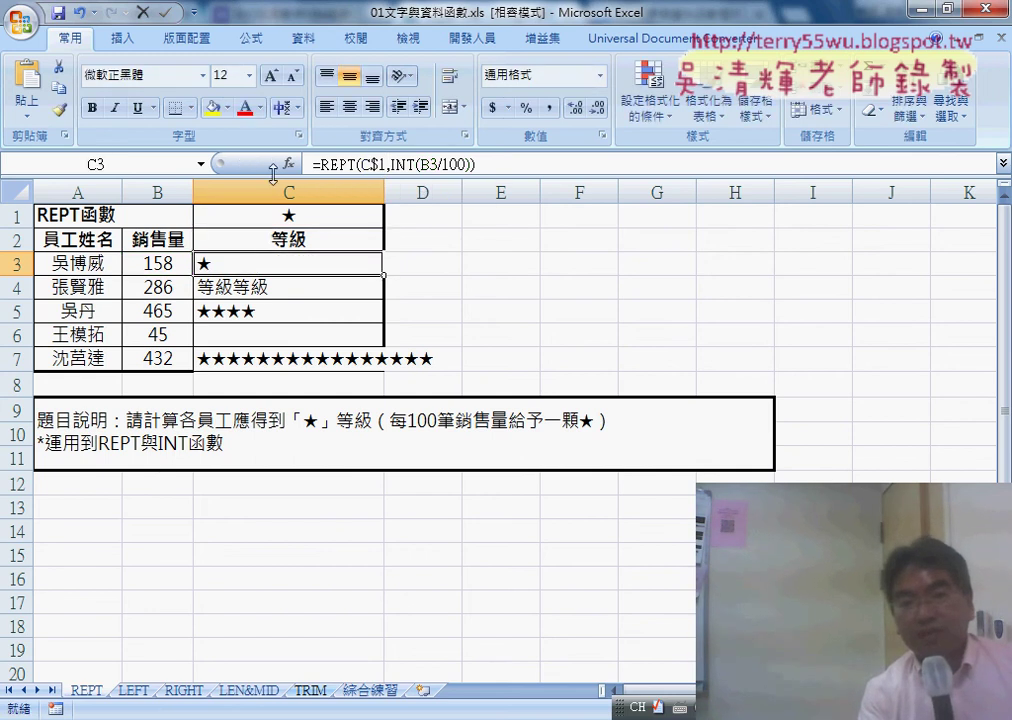
left_click_drag(385, 275, 375, 367)
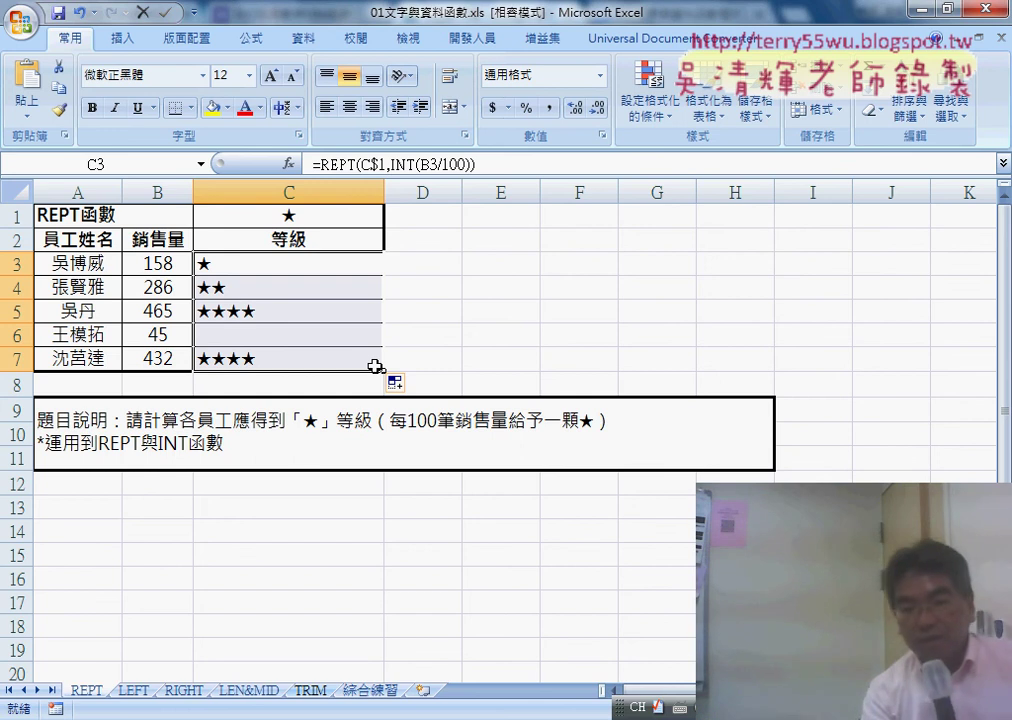
Go back to the LEN&MID sheet and start inserting a function into C3 under 長度.
left_click(250, 690)
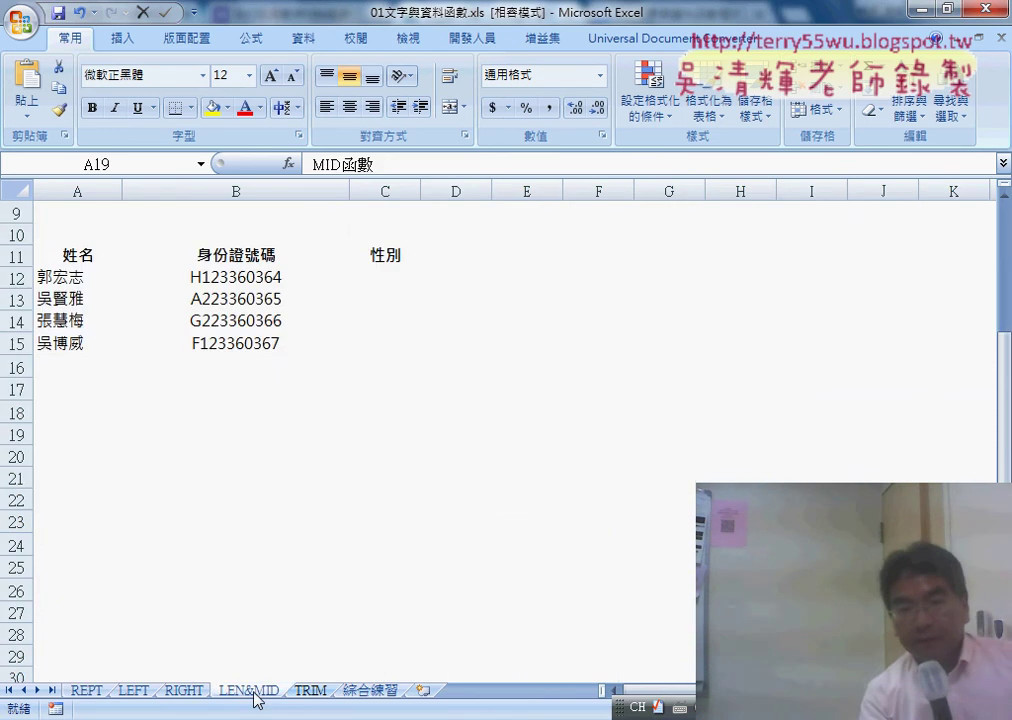
left_click(245, 258)
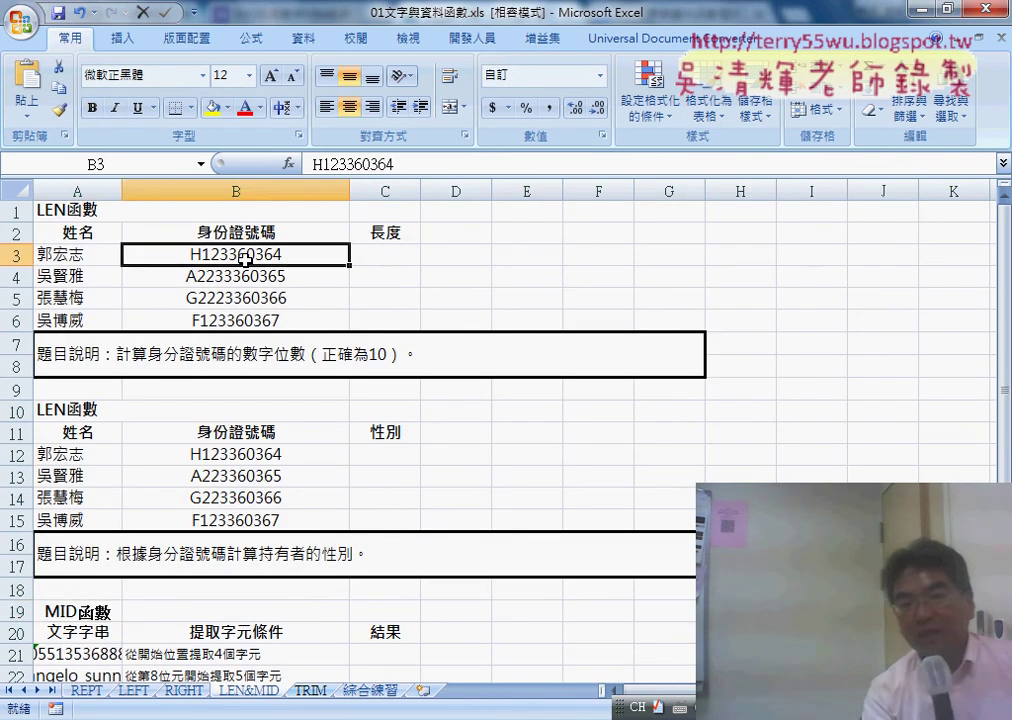
left_click(390, 259)
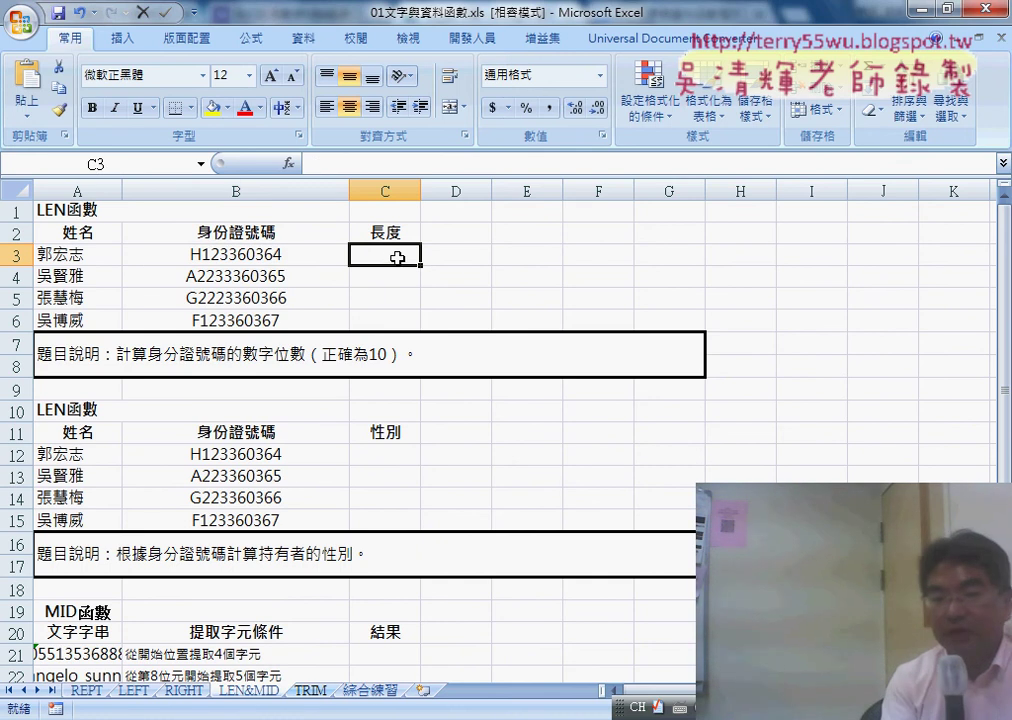
left_click(372, 690)
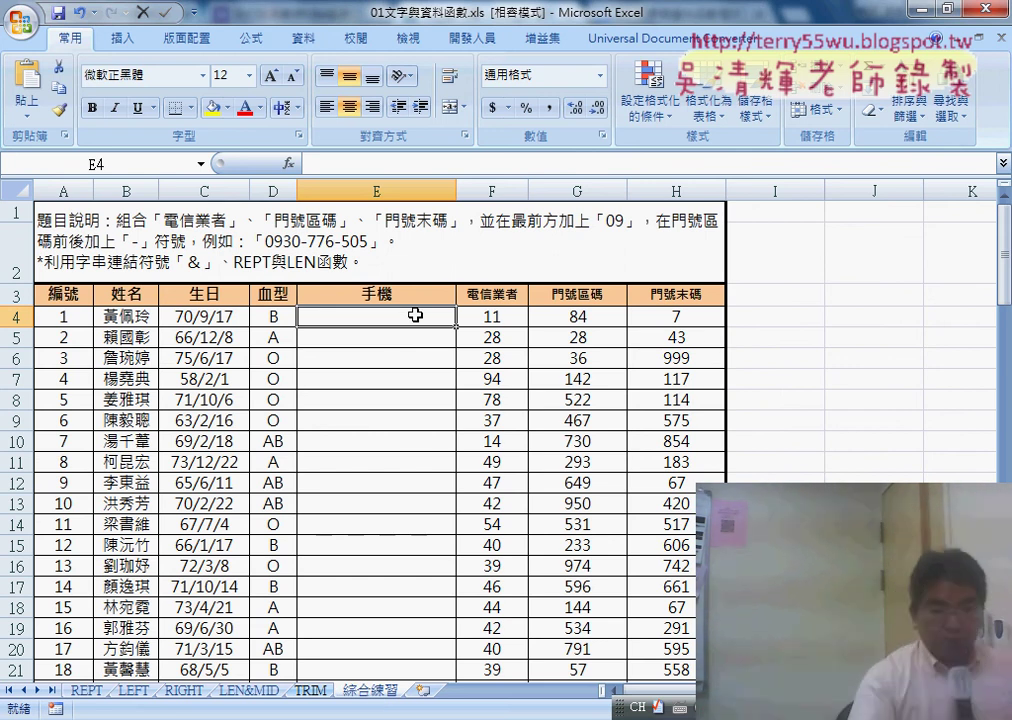
key("ctrl+Page_Up")
key("ctrl+Page_Up")
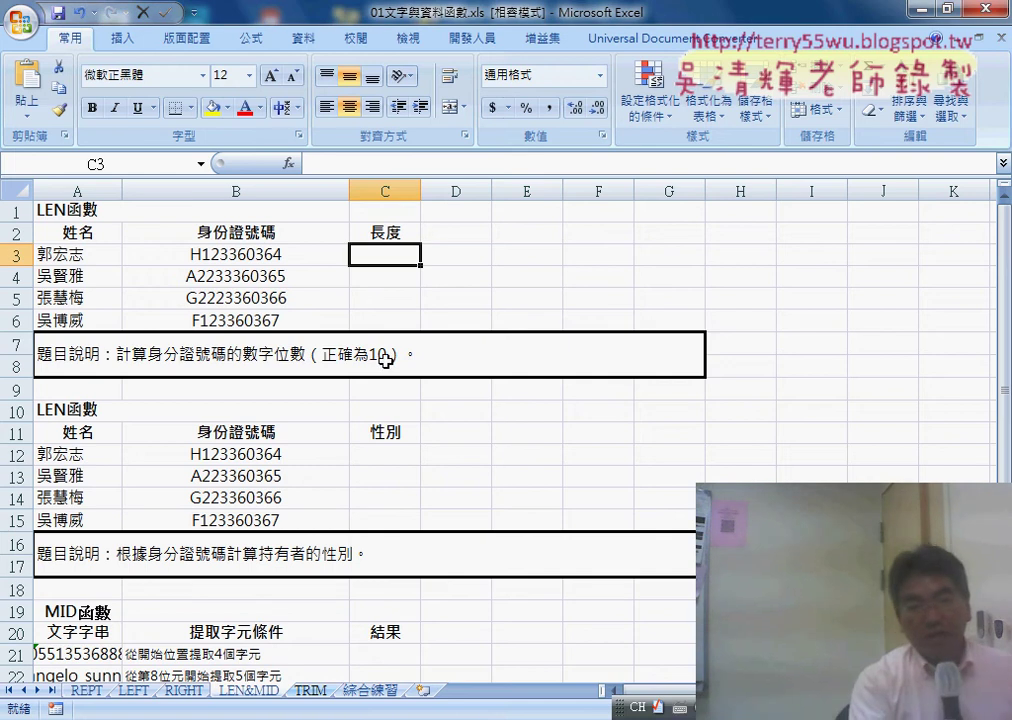
left_click(289, 163)
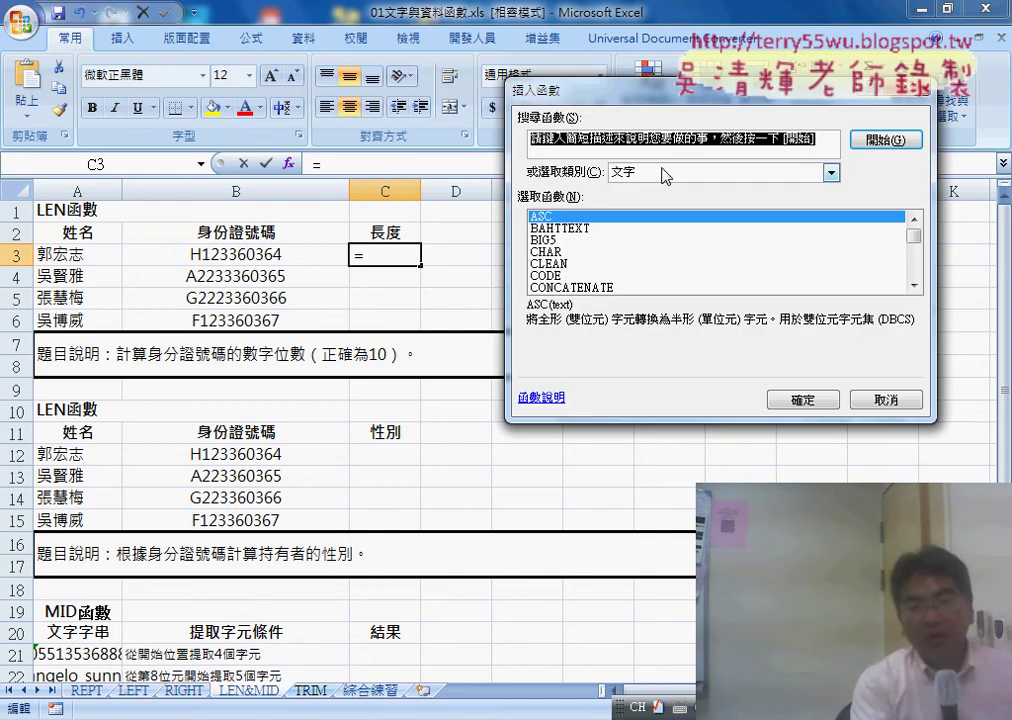
left_click(645, 174)
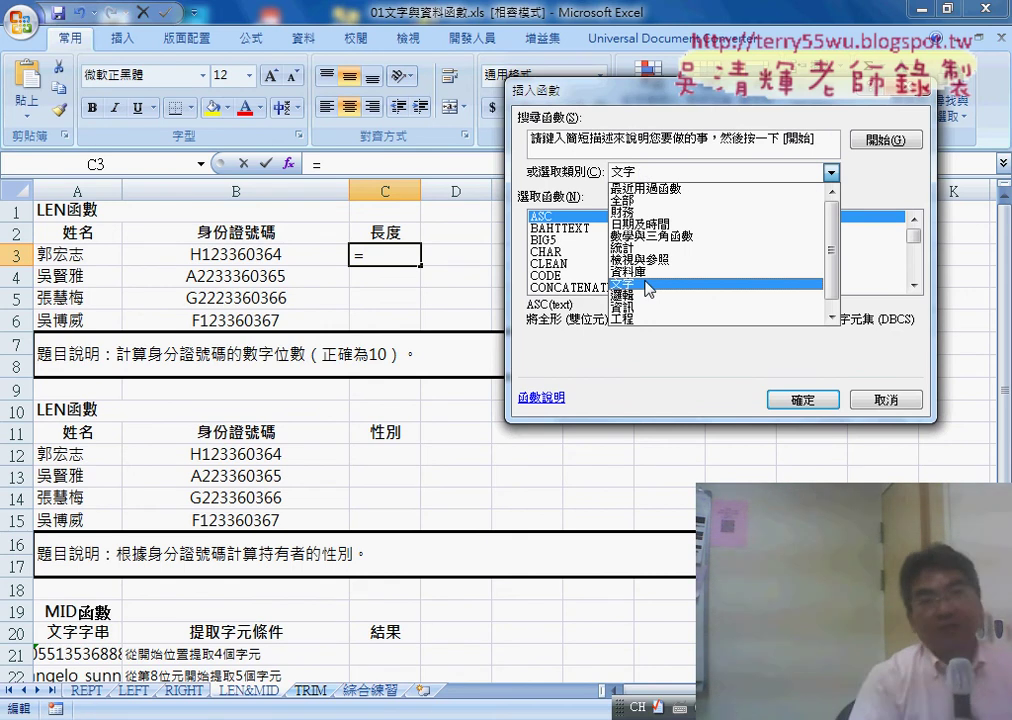
left_click(649, 289)
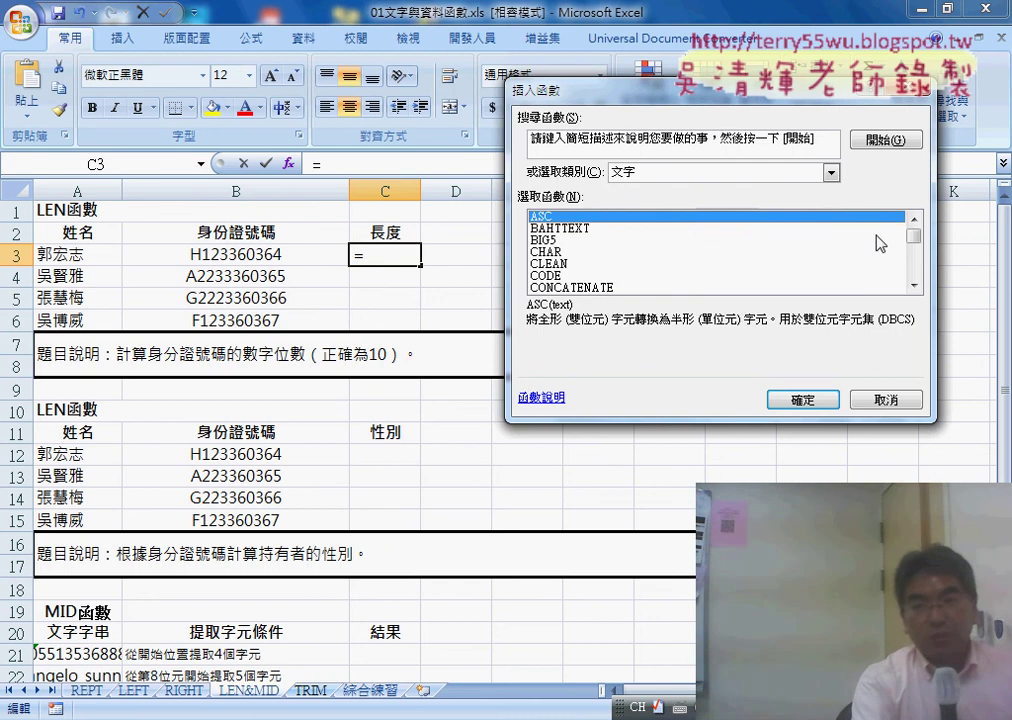
mouse_move(914, 234)
left_mouse_down()
mouse_move(919, 288)
mouse_move(914, 222)
left_mouse_up()
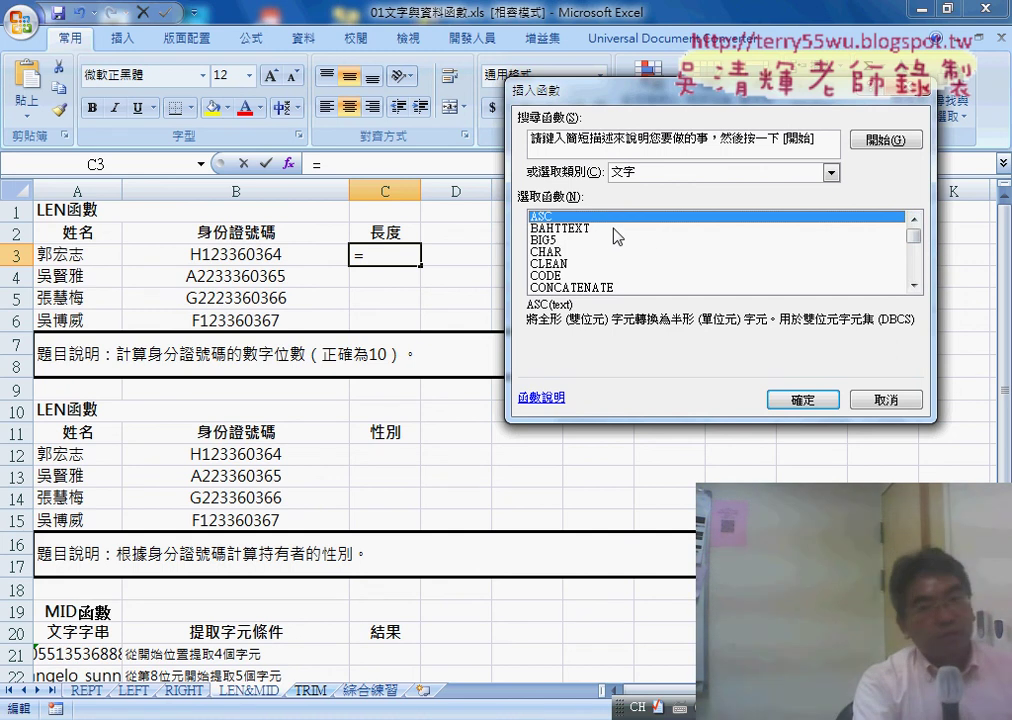
left_click(598, 275)
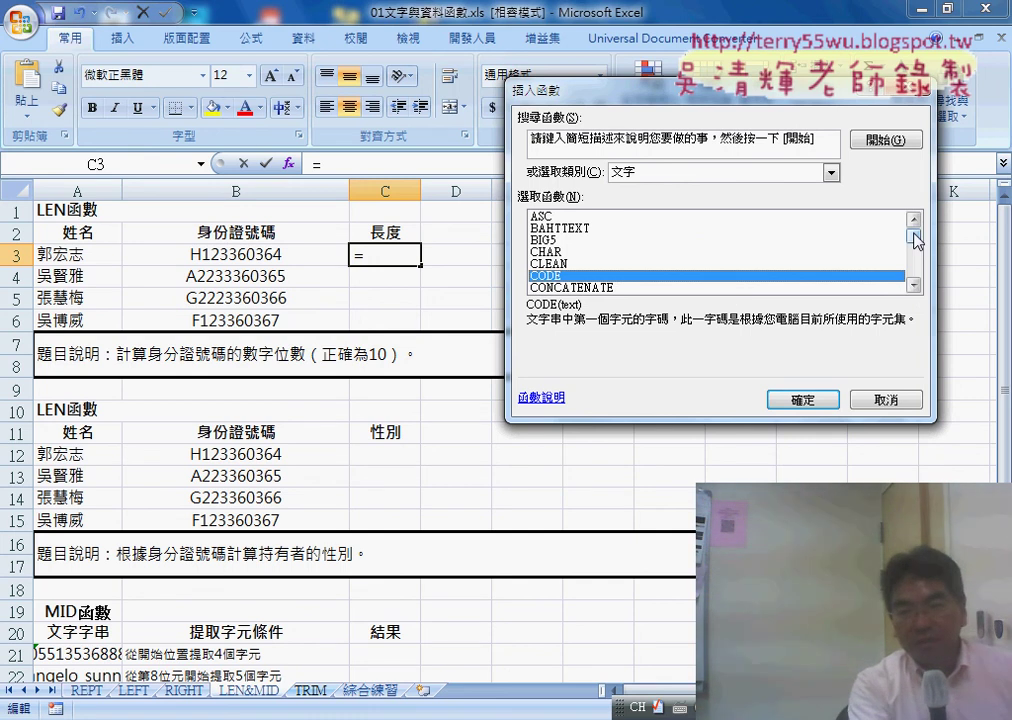
left_click_drag(914, 239, 917, 247)
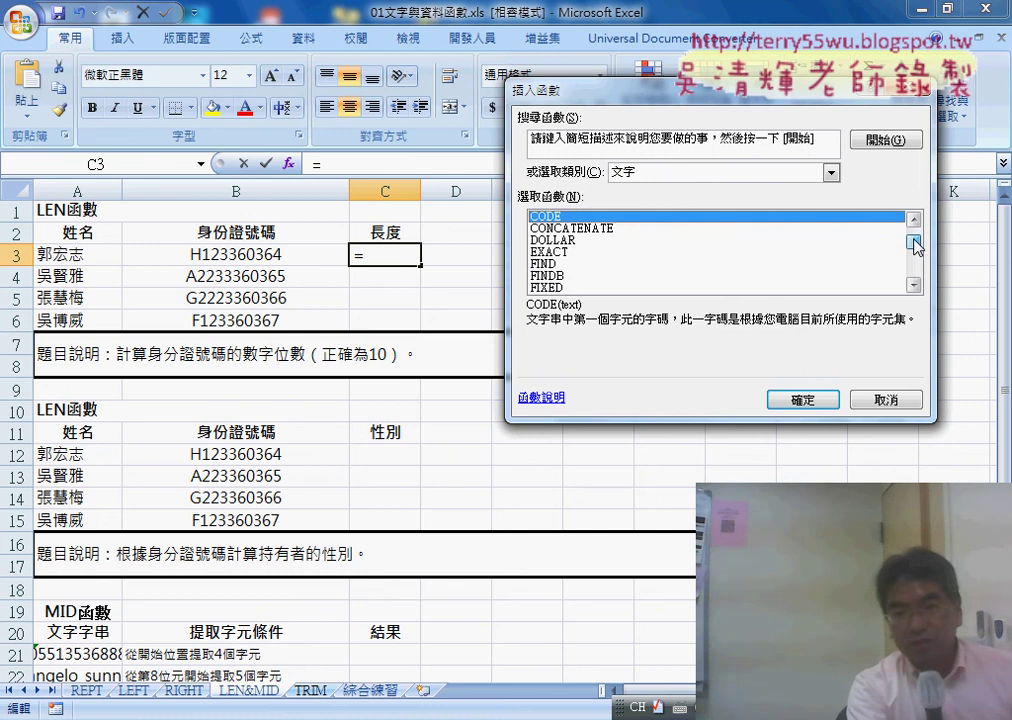
left_click(566, 264)
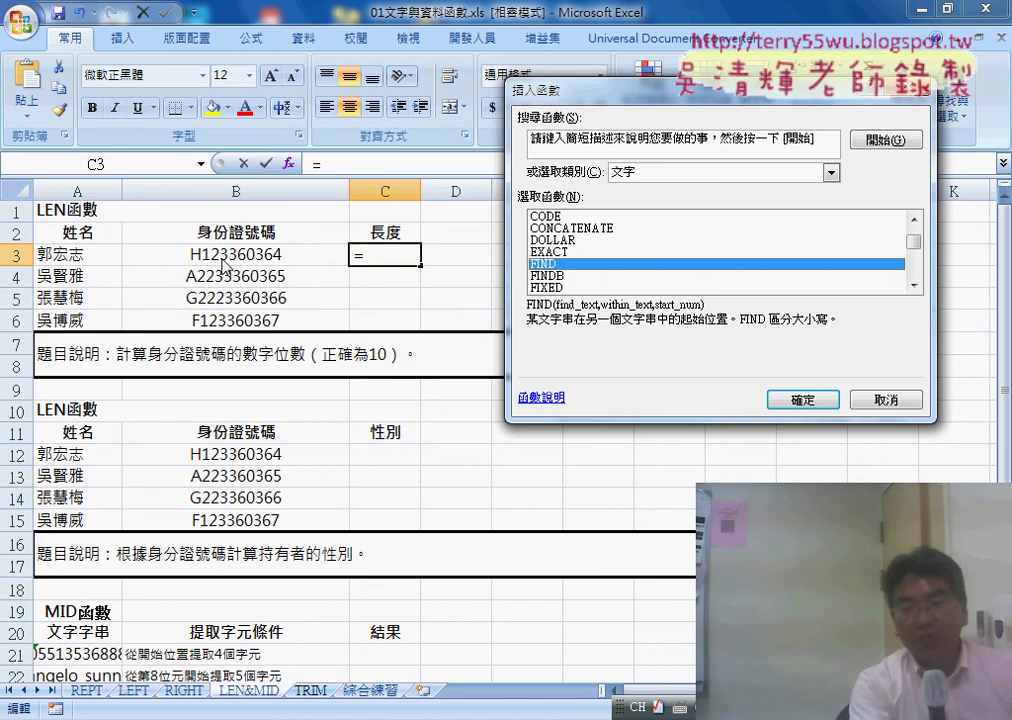
Compare the LEN, LENB, LEFT and LEFTB descriptions, then choose LEN for C3.
left_click(913, 285)
left_click(913, 285)
left_click(913, 285)
left_click(913, 285)
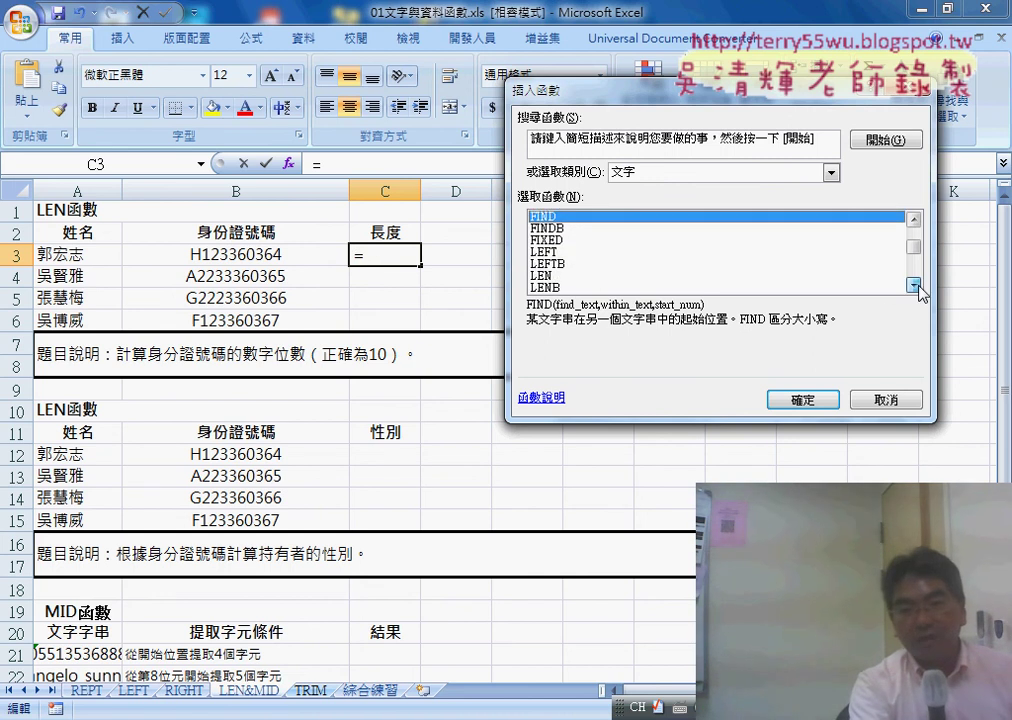
left_click(913, 285)
left_click(556, 264)
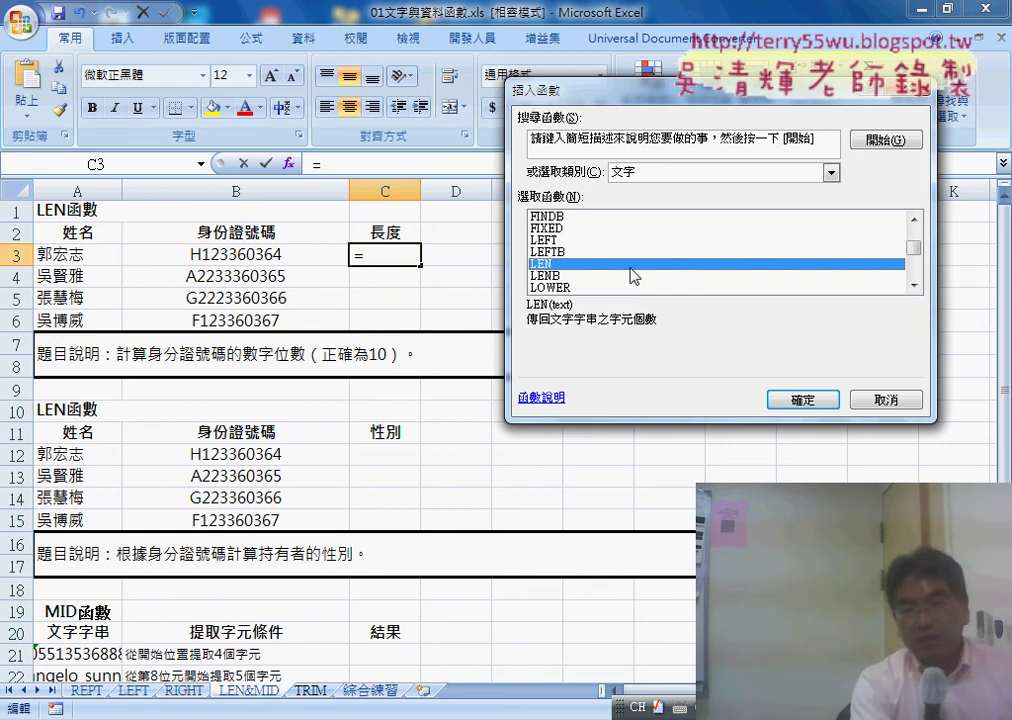
left_click(552, 276)
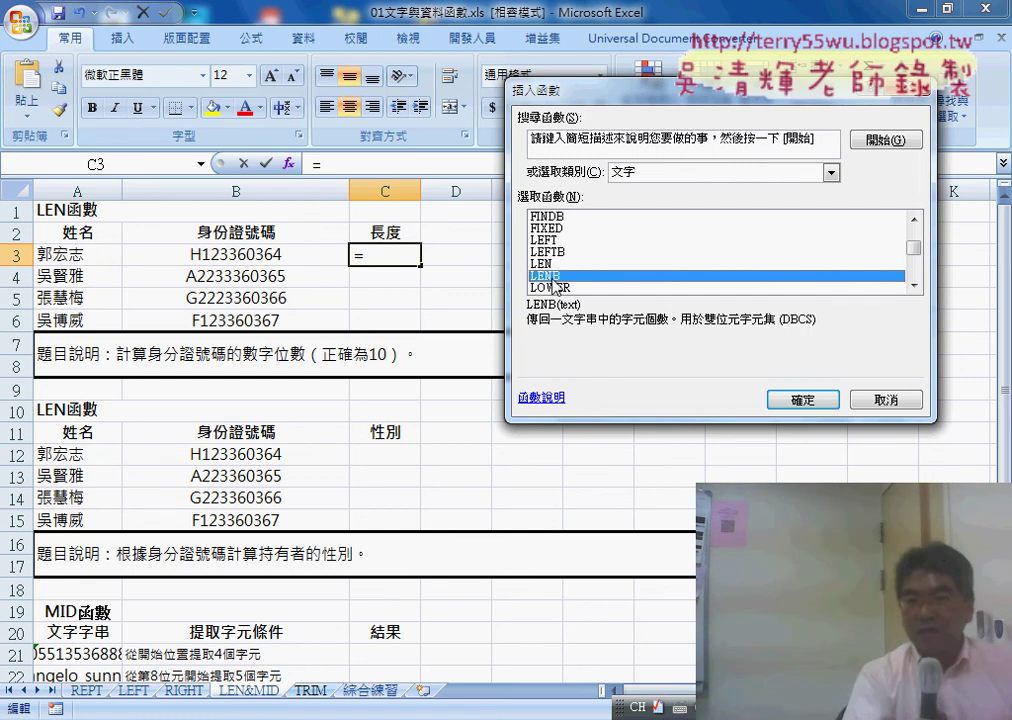
key("Up")
key("Up")
key("Up")
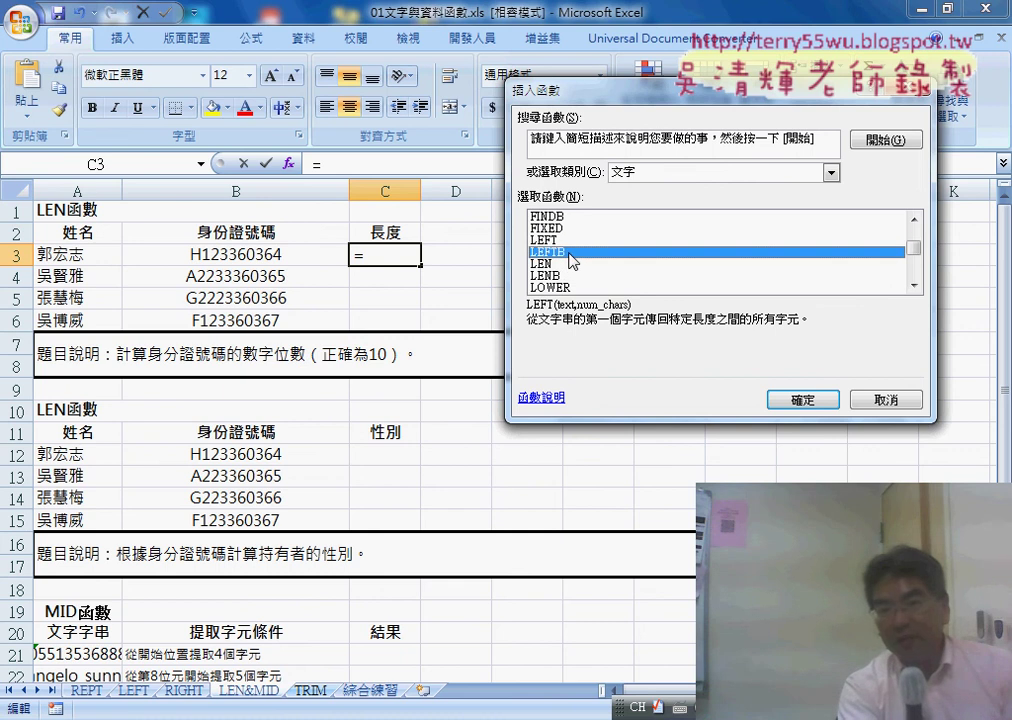
left_click(569, 255)
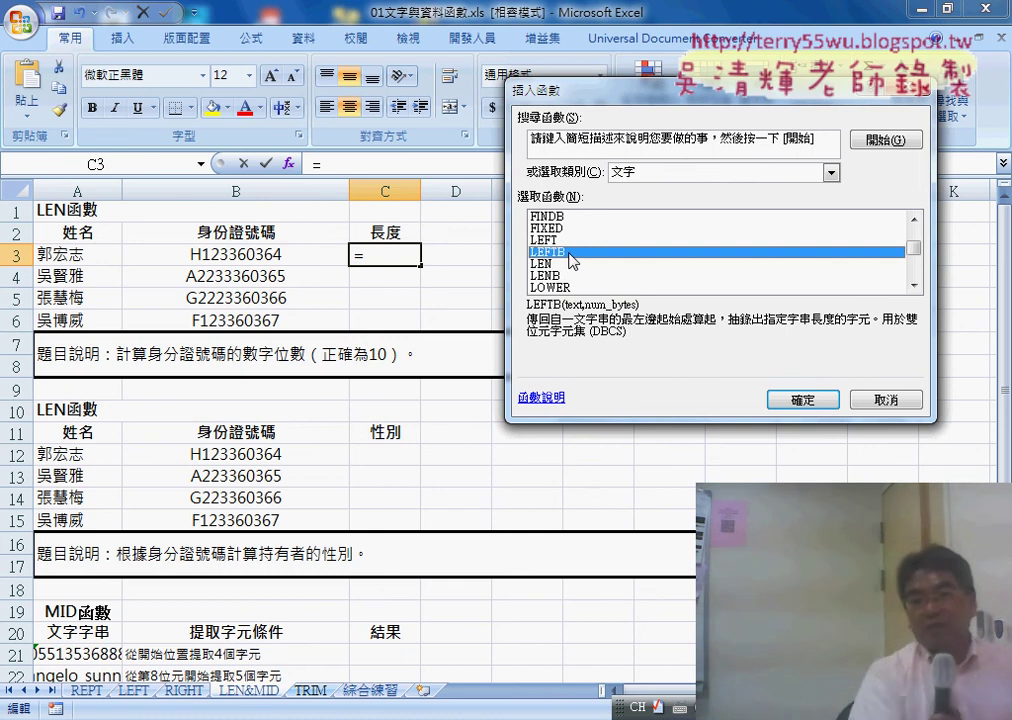
left_click(567, 264)
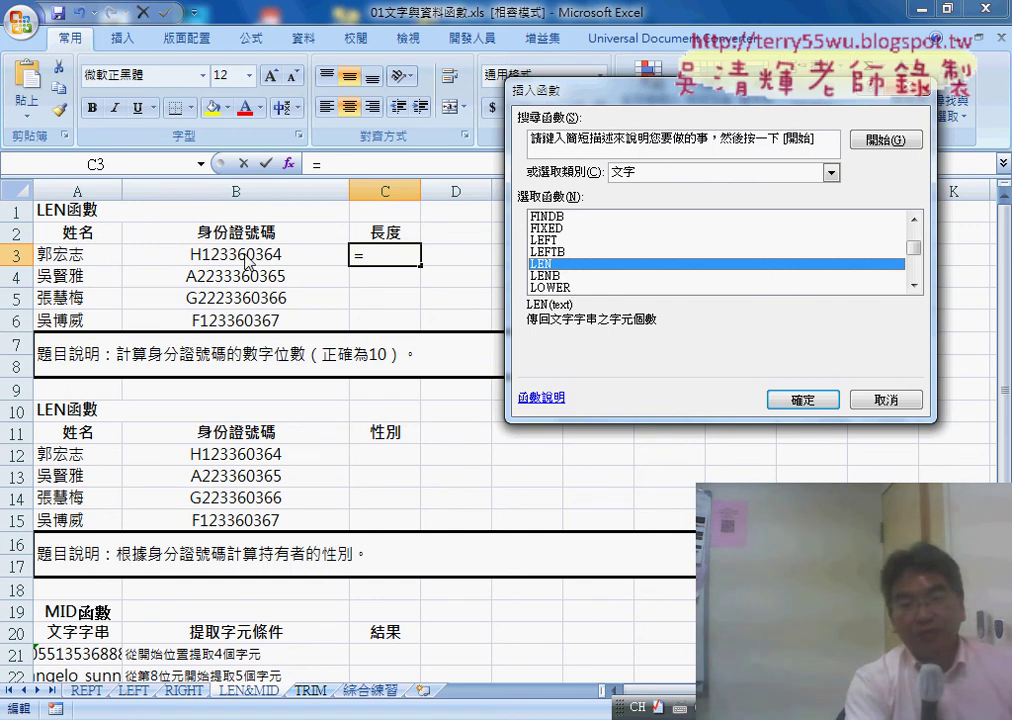
left_click(560, 276)
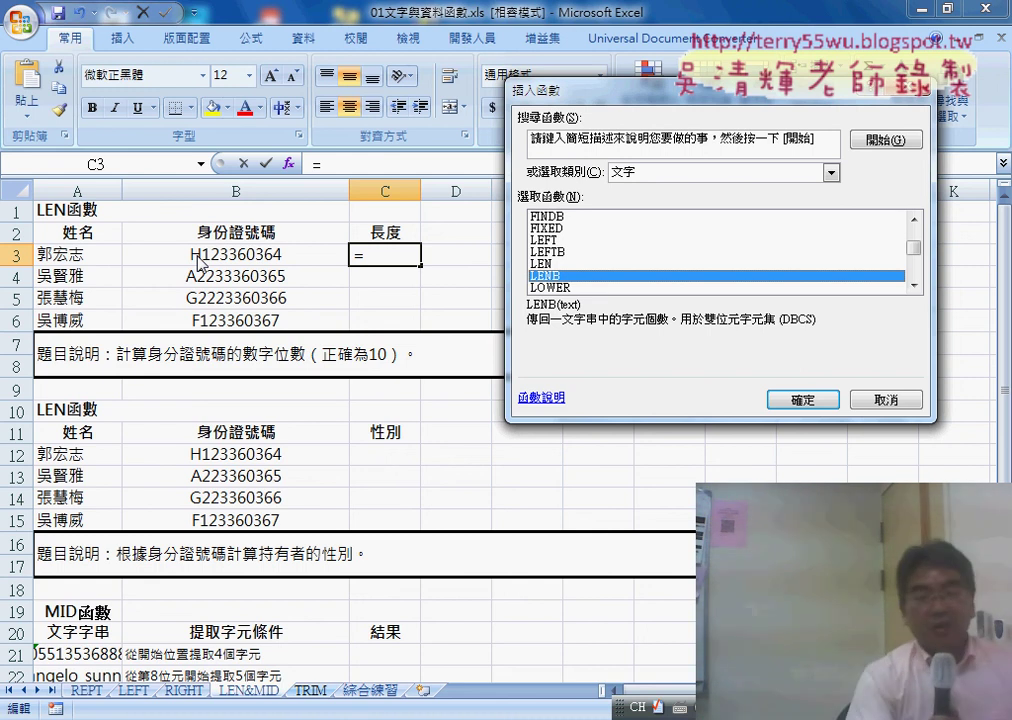
left_click(548, 264)
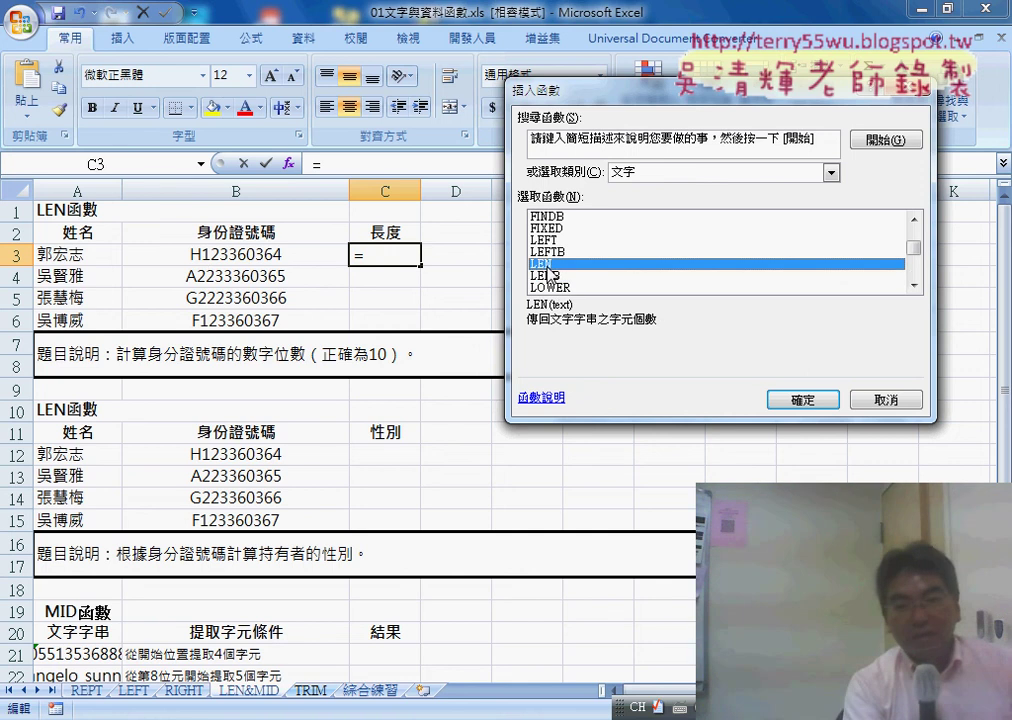
left_click(803, 399)
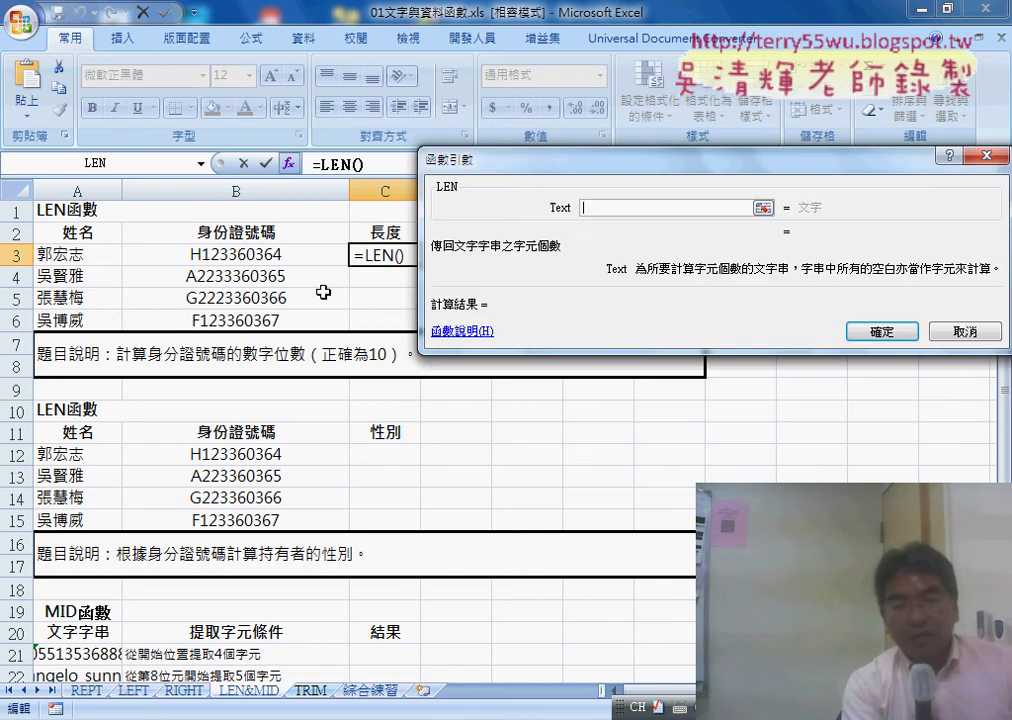
Enter =LEN(B3) in C3 and fill it down to C6, giving 10, 11, 11, 10.
left_click(258, 262)
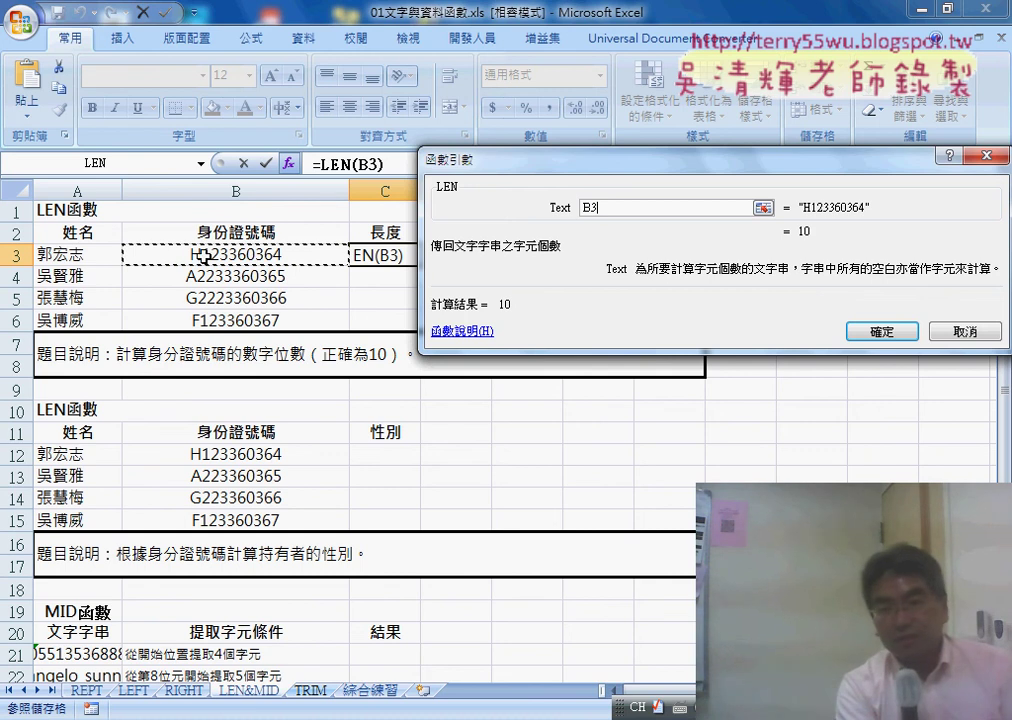
left_click(880, 333)
left_click_drag(419, 268, 419, 322)
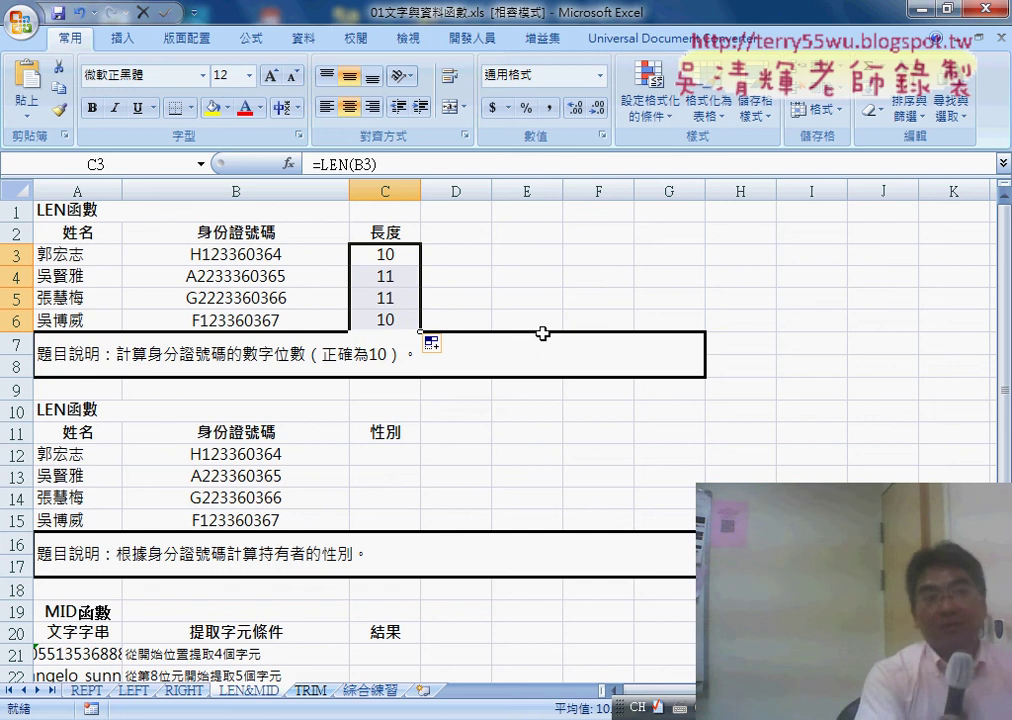
left_click(458, 256)
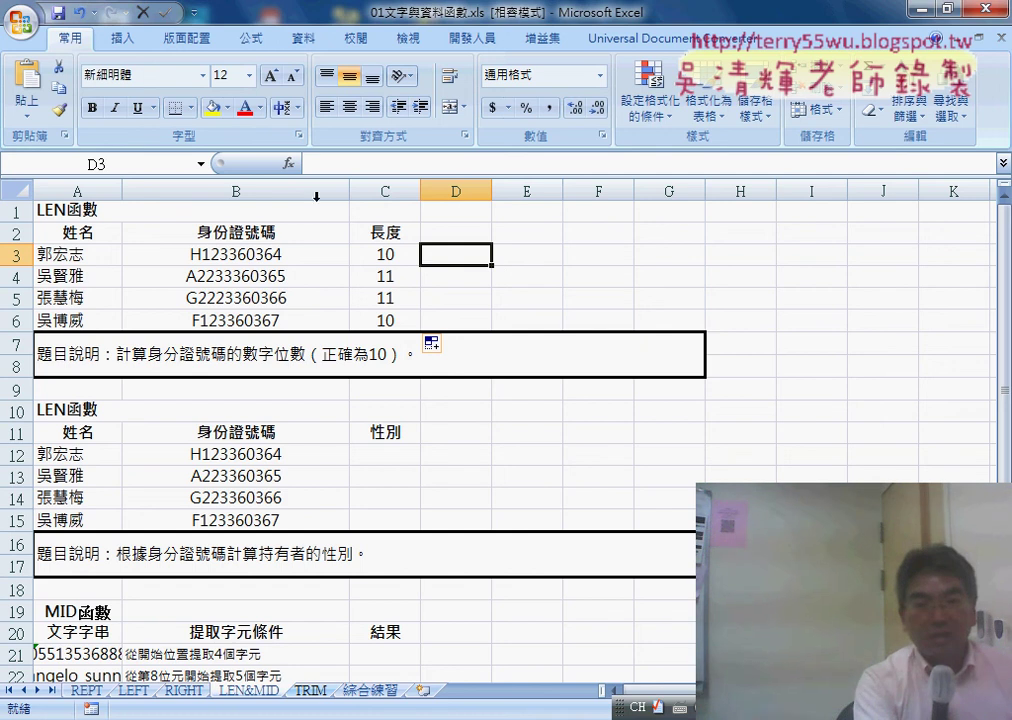
Put =LENB(B3) in D3, fill it to D6 (10, 11, 11, 10), then edit B4.
left_click(288, 163)
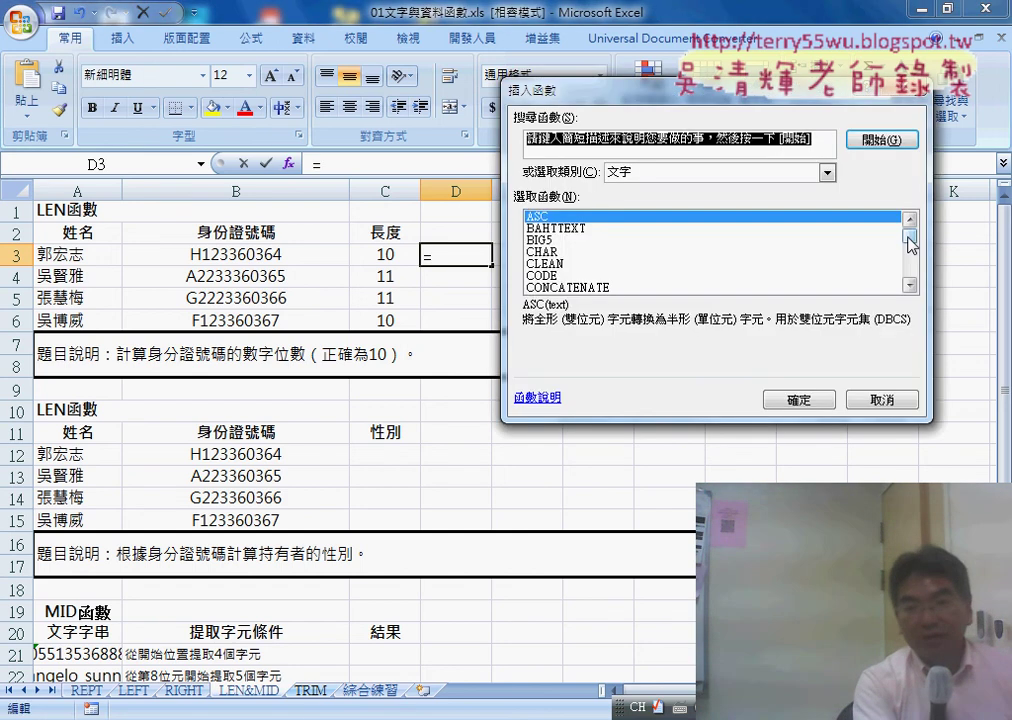
left_click_drag(911, 245, 912, 253)
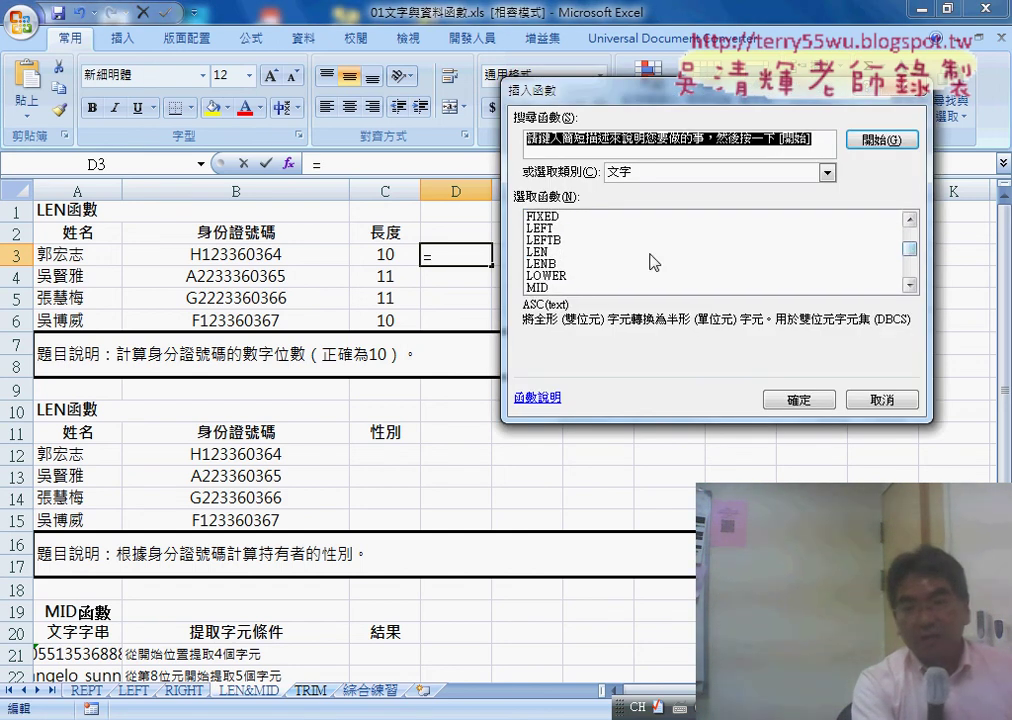
left_click(596, 265)
left_click(795, 399)
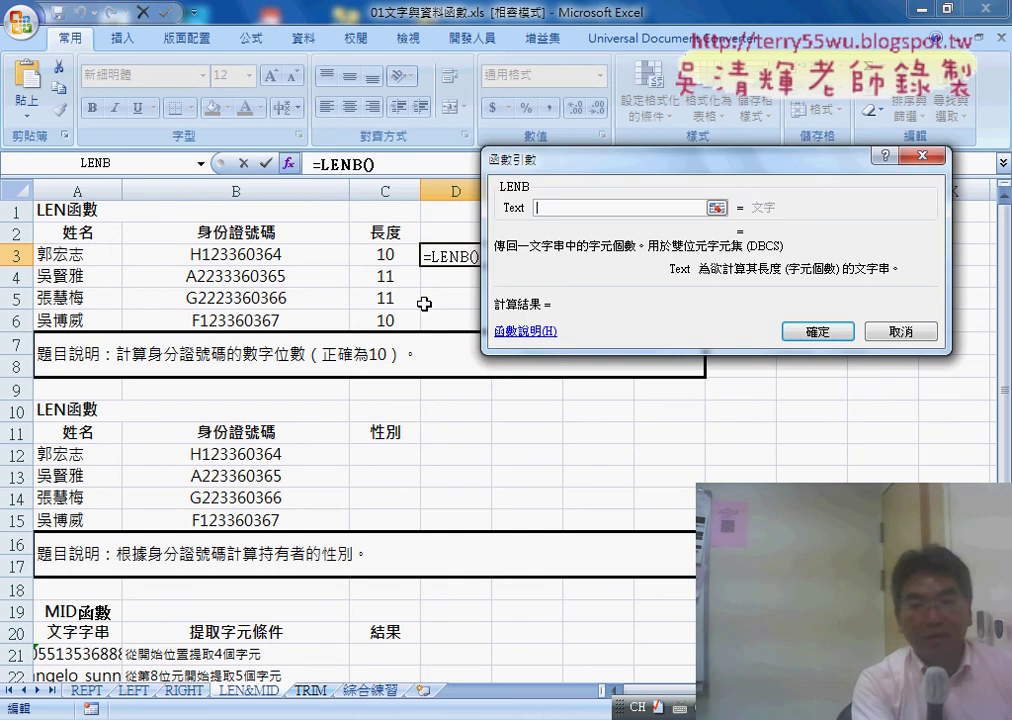
left_click(264, 254)
left_click(817, 331)
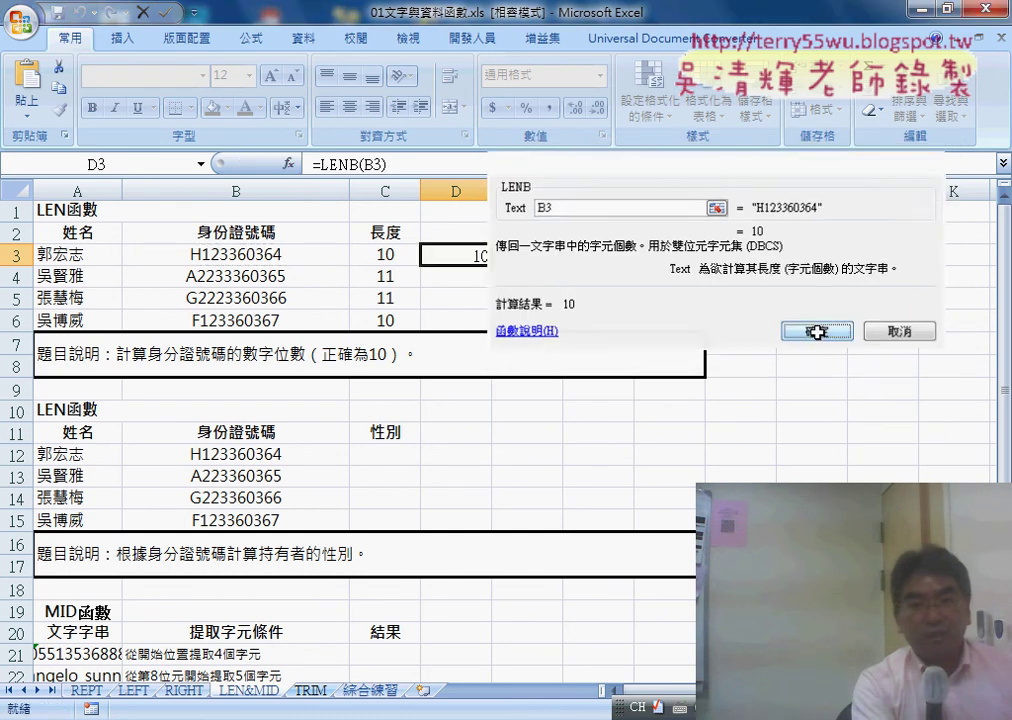
left_click_drag(491, 265, 490, 326)
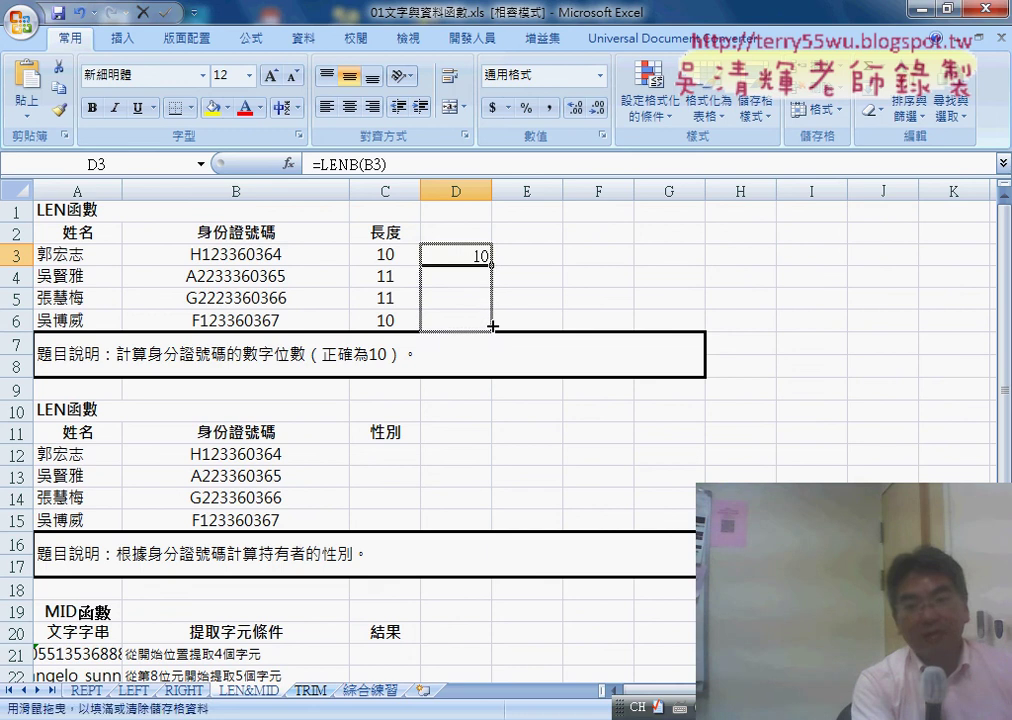
left_click(190, 277)
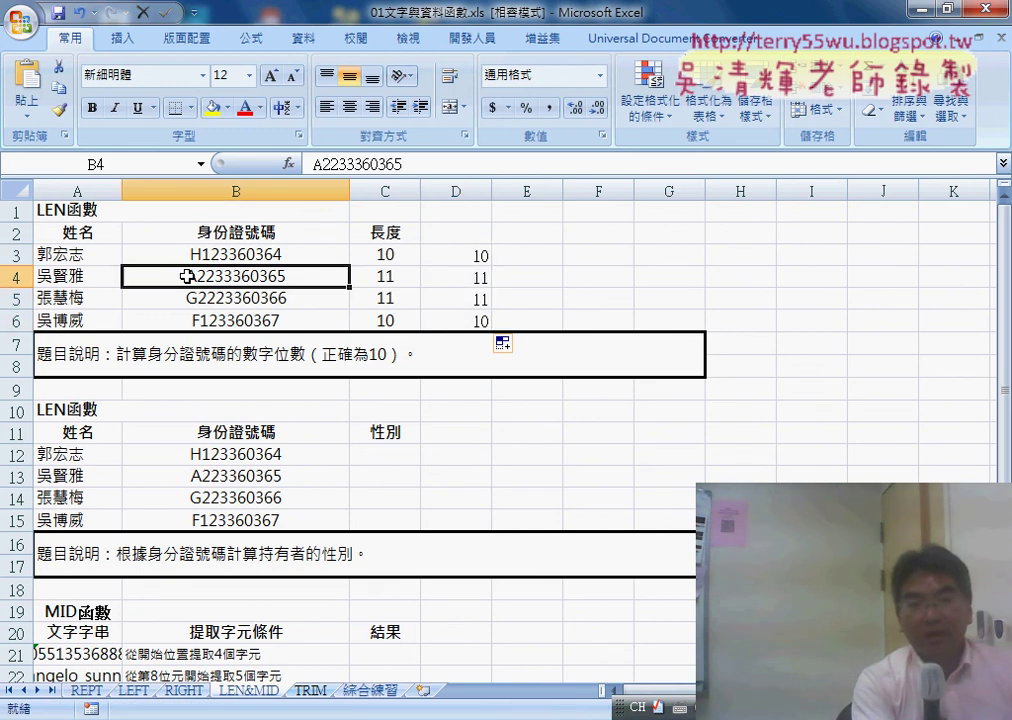
double_click(190, 277)
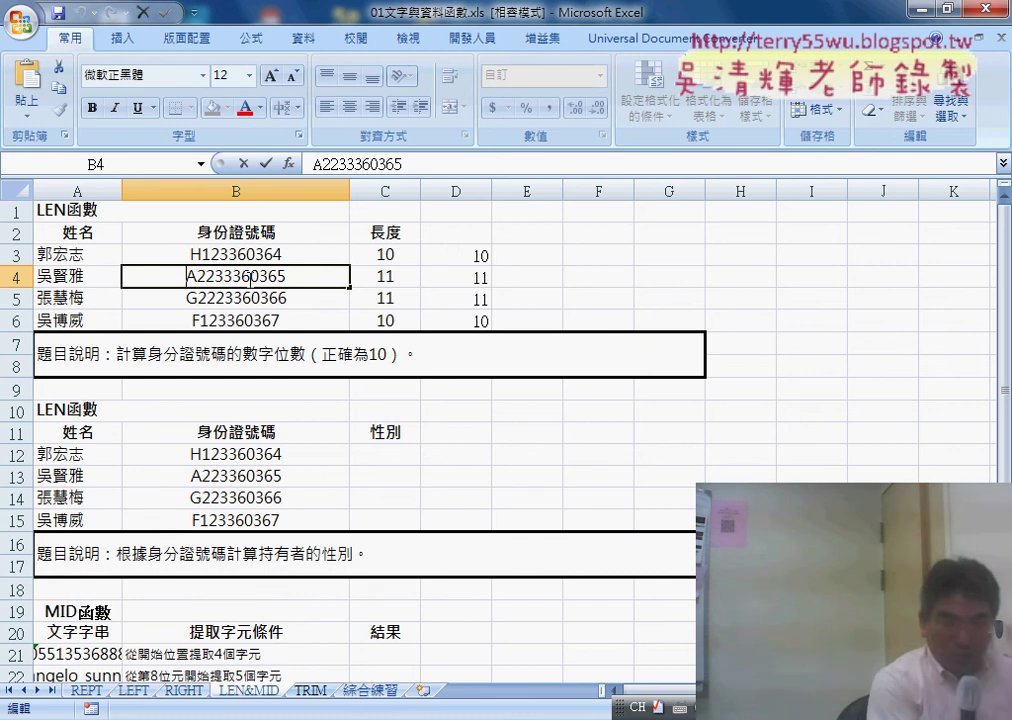
Prefix the second ID number in B4 with the character 吳.
key("Home")
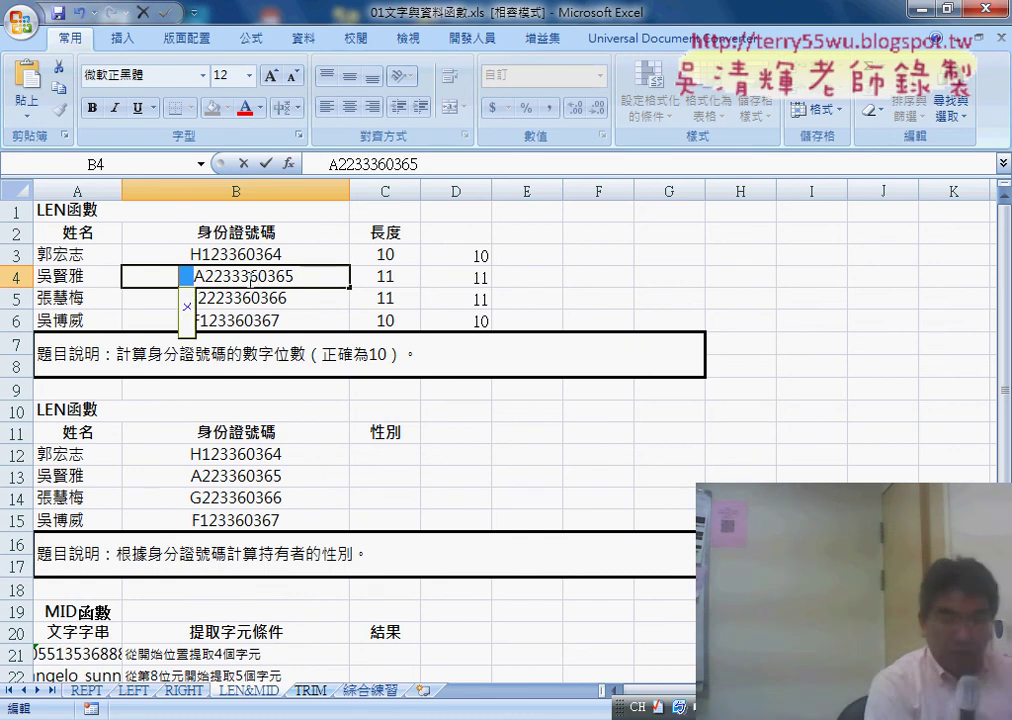
type("吳")
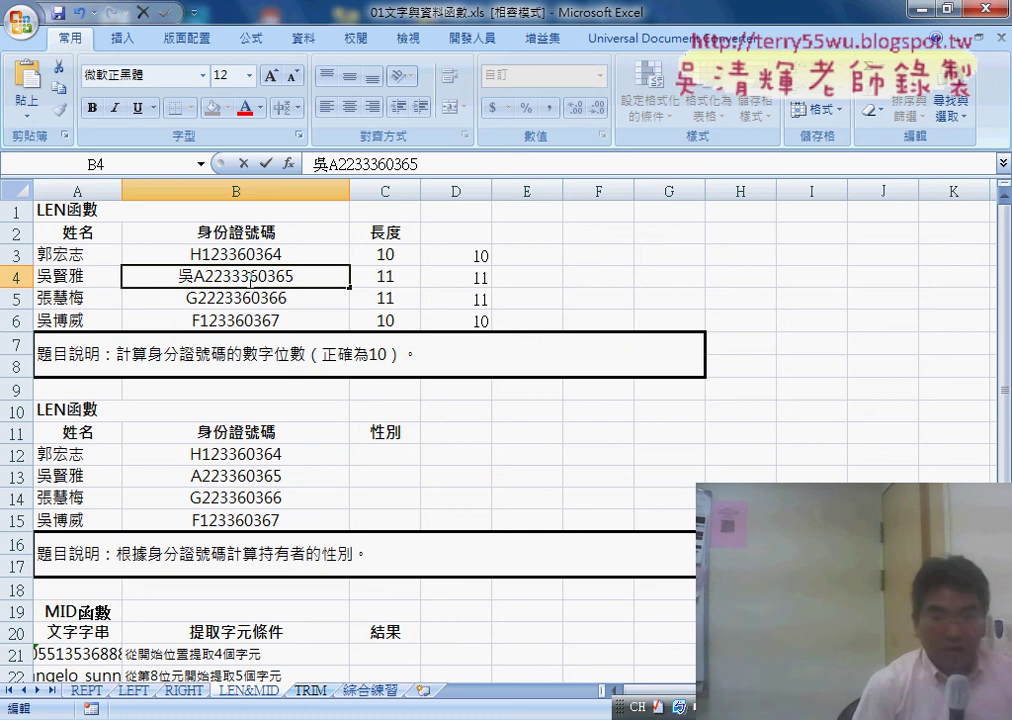
key("Return")
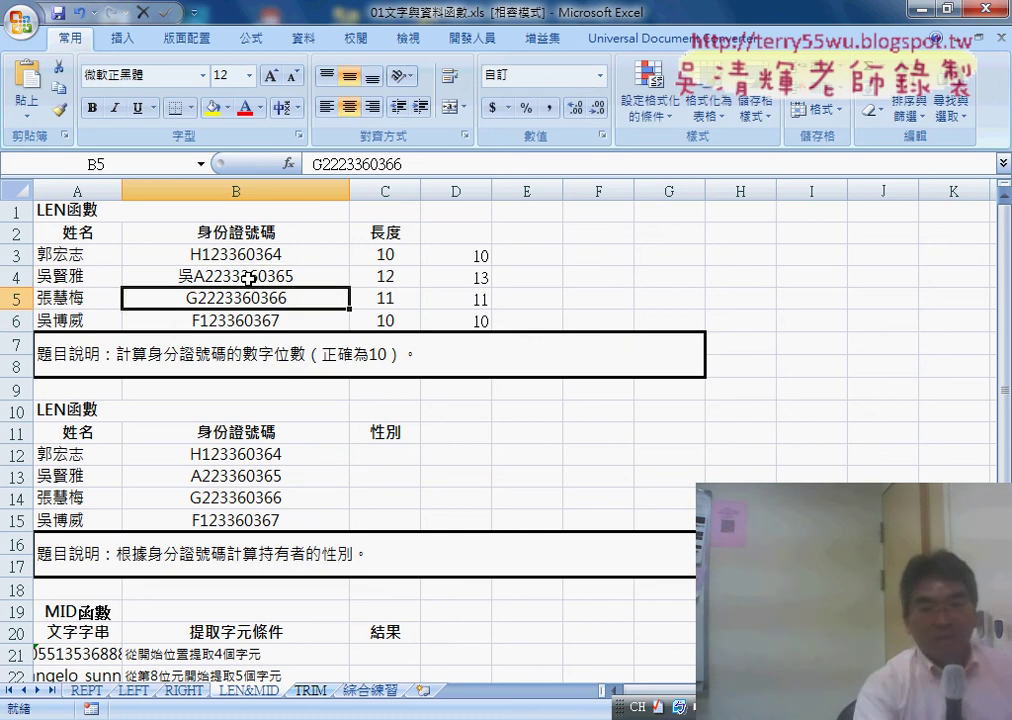
Compare row 4's LEN result of 12 with its LENB result of 13.
left_click(247, 279)
left_click(396, 279)
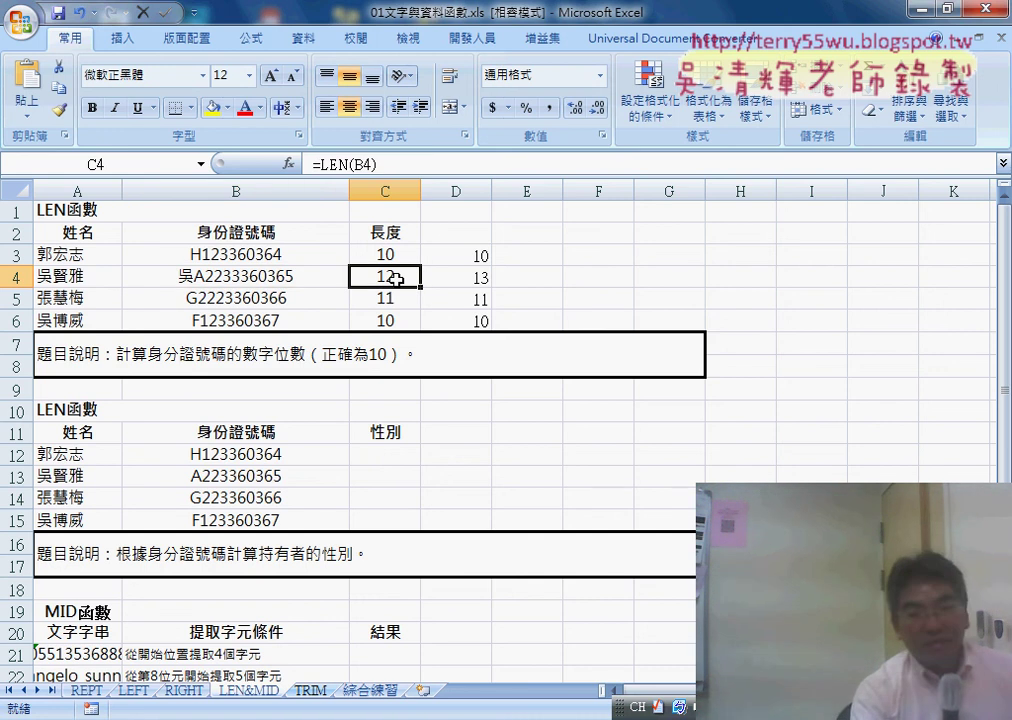
left_click(465, 279)
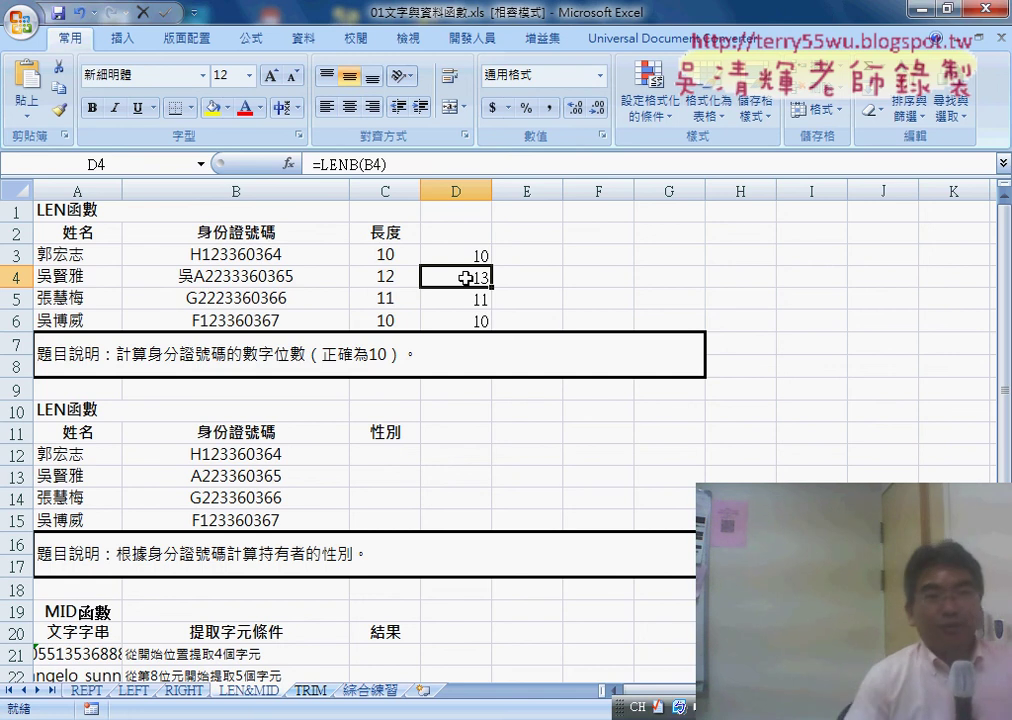
left_click(281, 279)
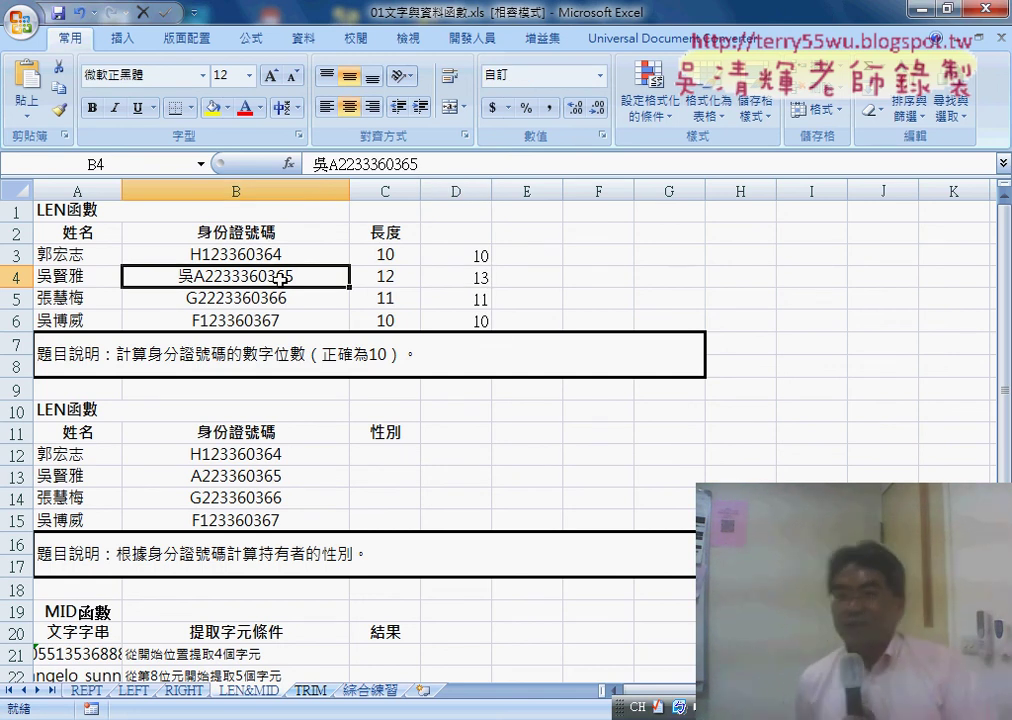
left_click(483, 280)
left_click(392, 279)
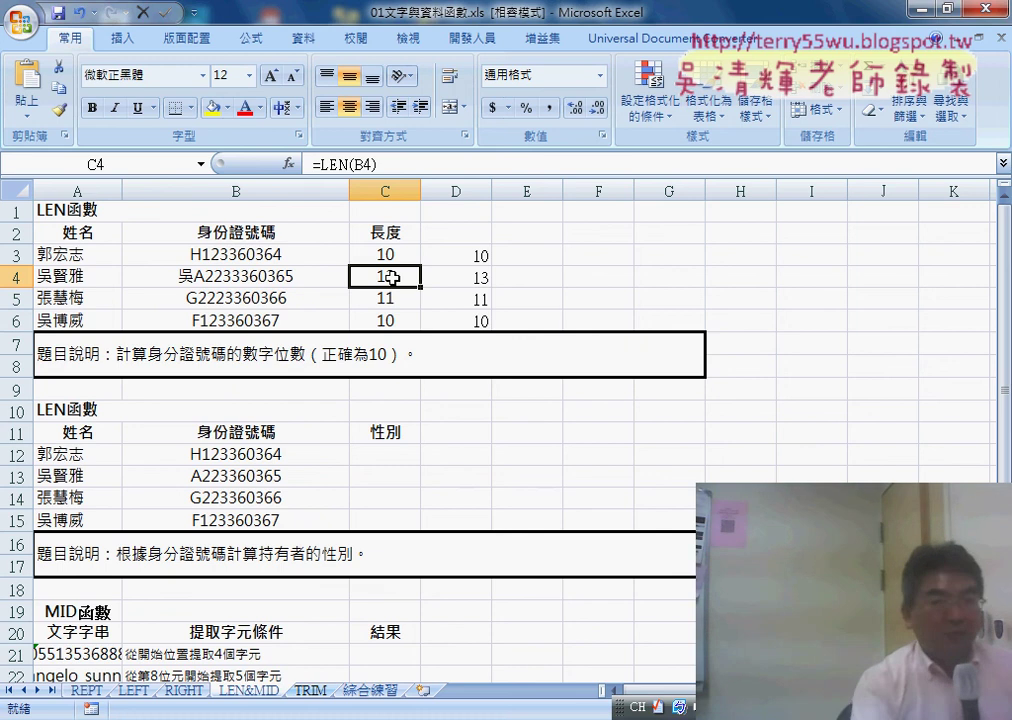
Clear the LENB counts from D3:D6 and start an IF function from the Logical category in D3.
left_click_drag(478, 256, 481, 320)
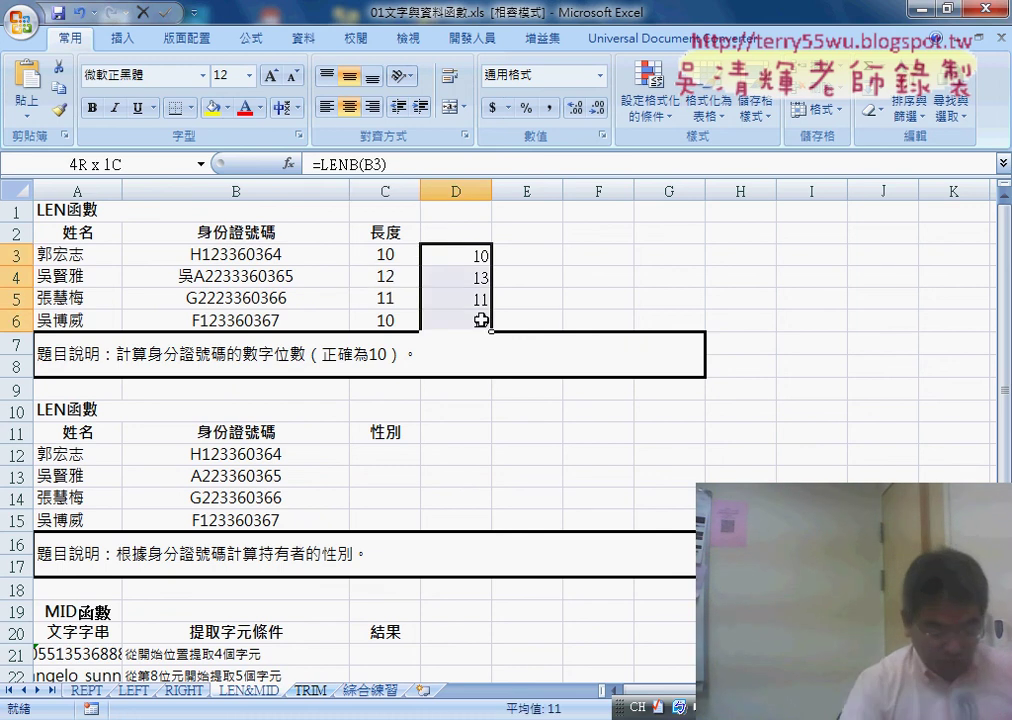
key("Delete")
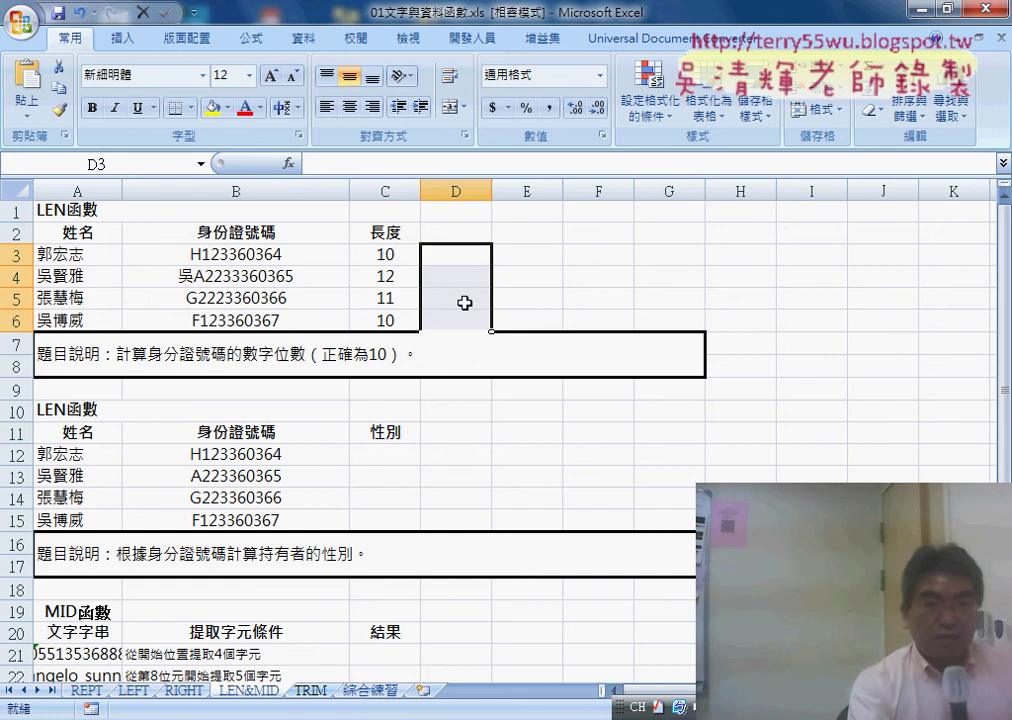
left_click(452, 259)
left_click(288, 163)
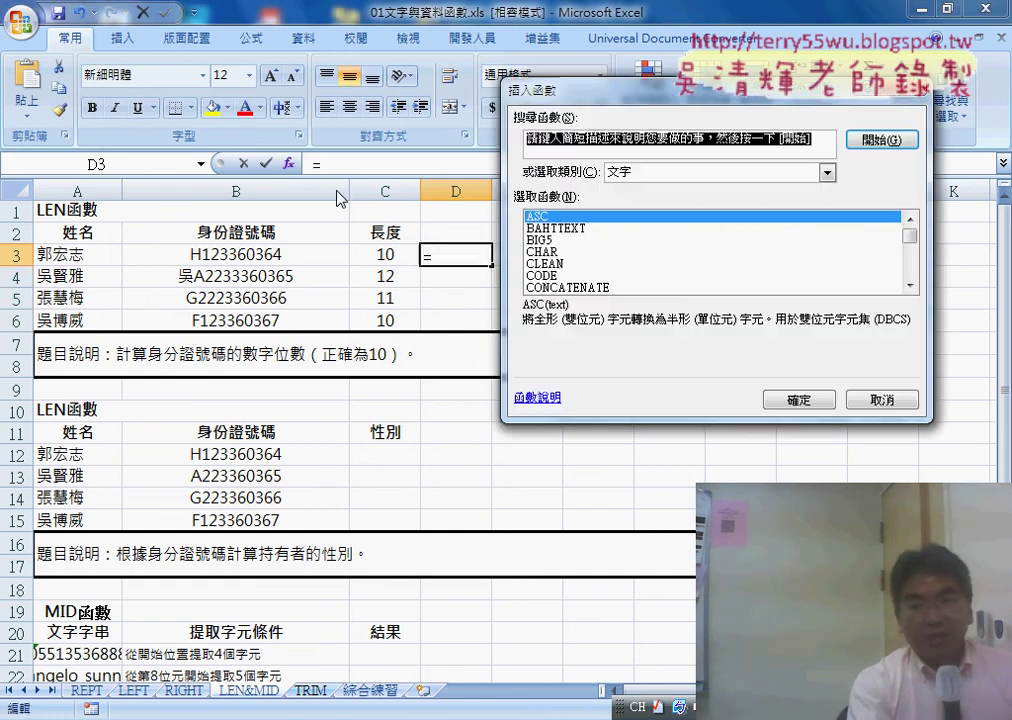
left_click(628, 189)
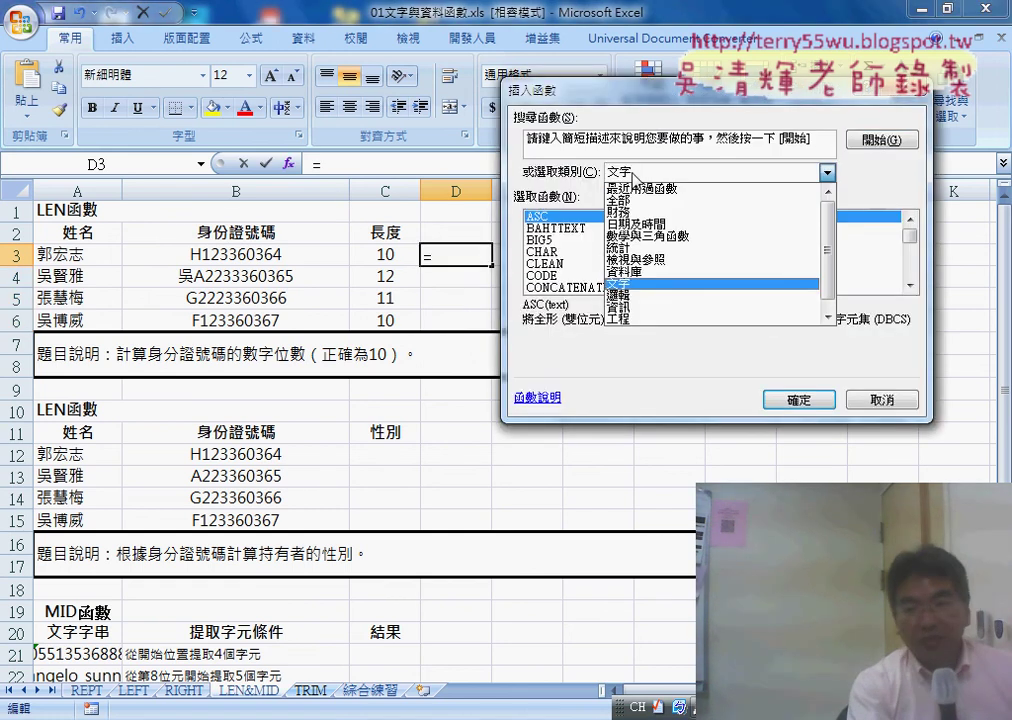
left_click(642, 296)
double_click(540, 240)
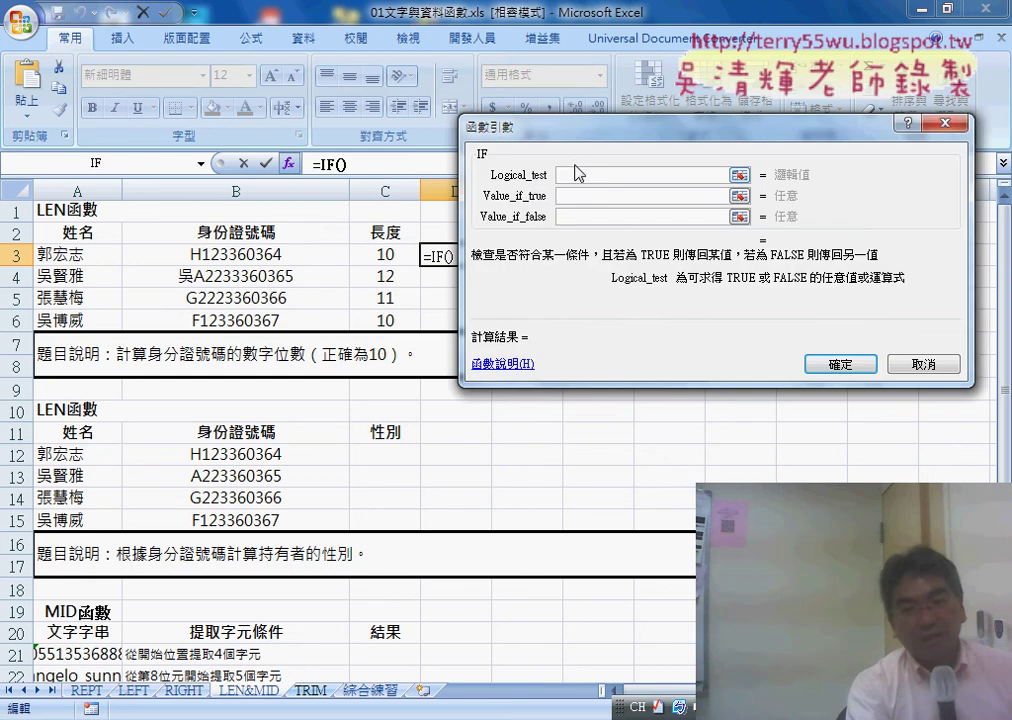
Give the IF the condition C3=10 with "Y" if true and "N" if false.
left_click_drag(460, 132, 544, 127)
left_click(385, 254)
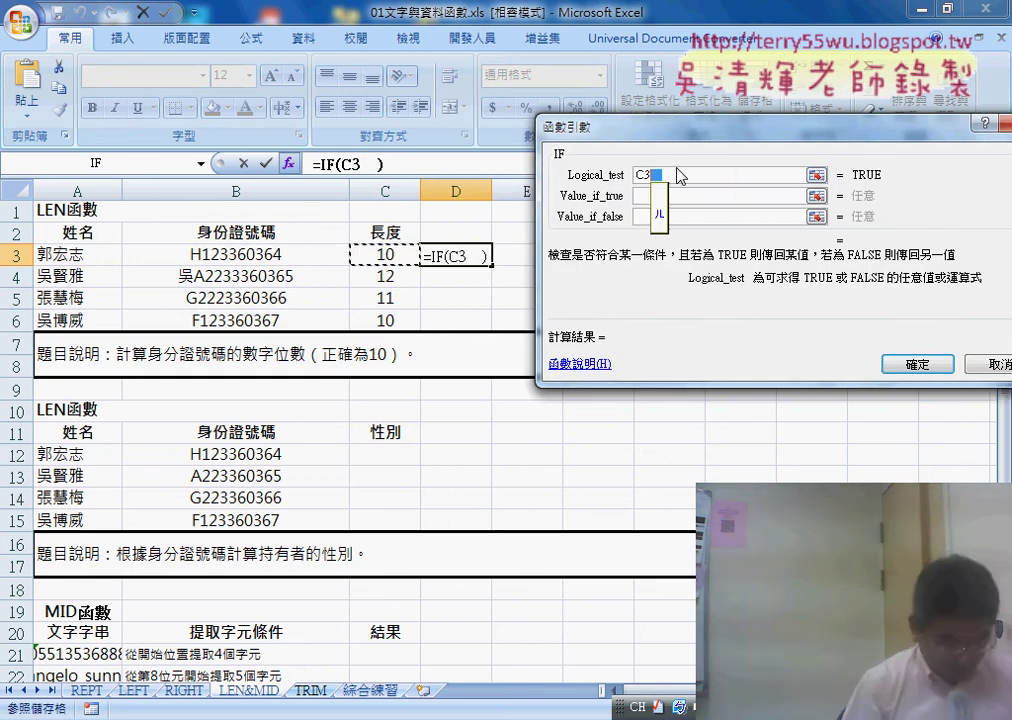
type("=10")
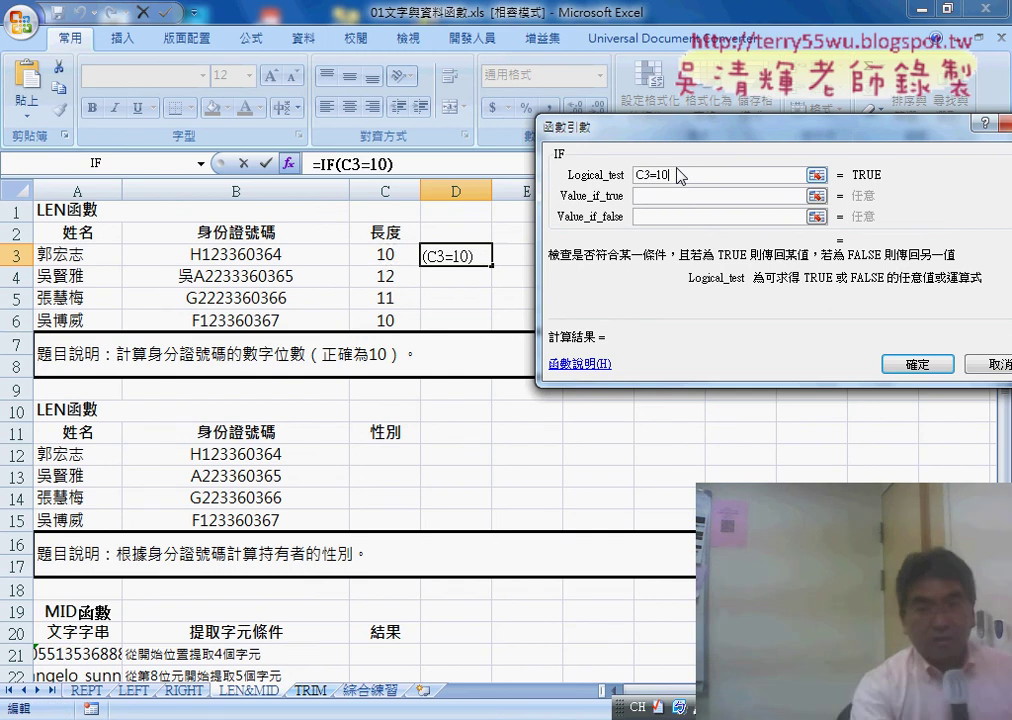
left_click(668, 195)
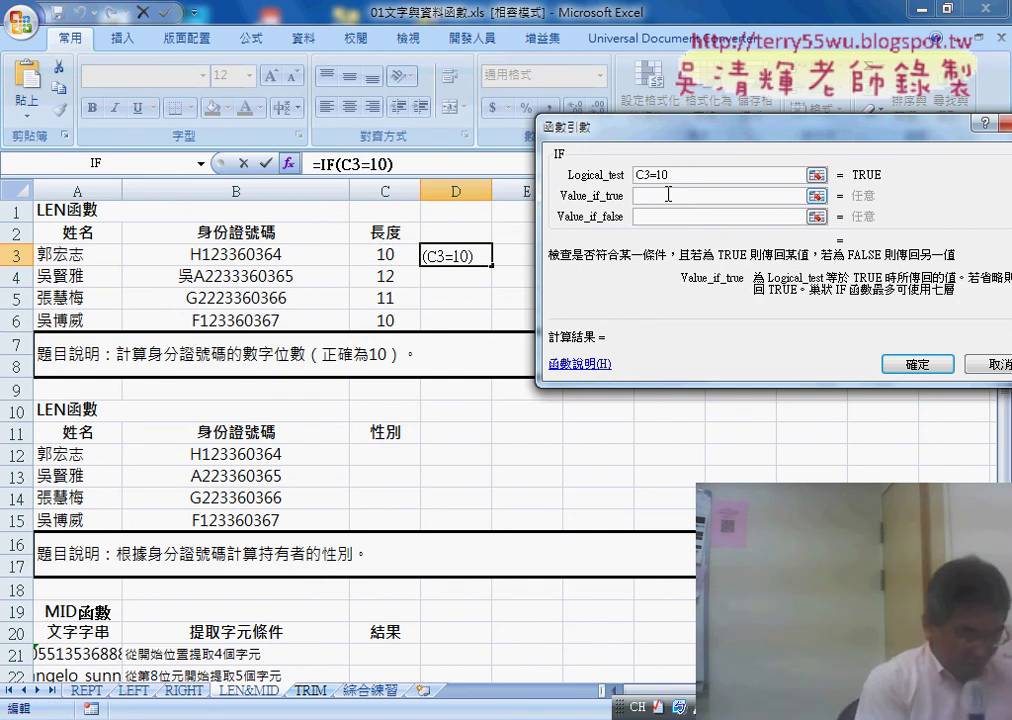
type("Y")
key("Tab")
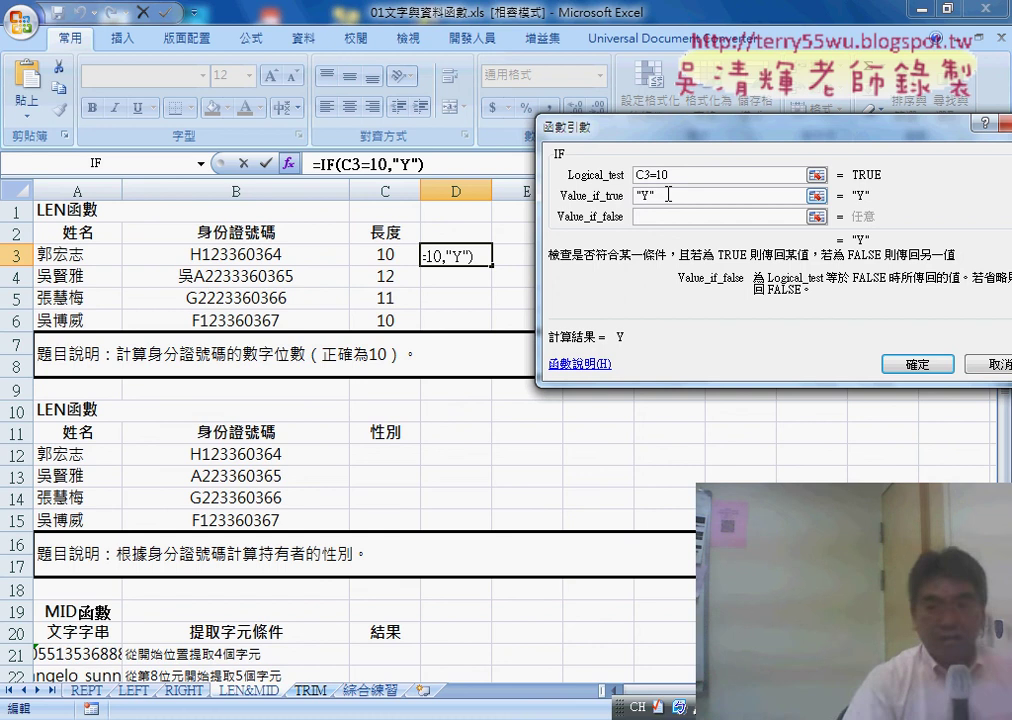
type("N")
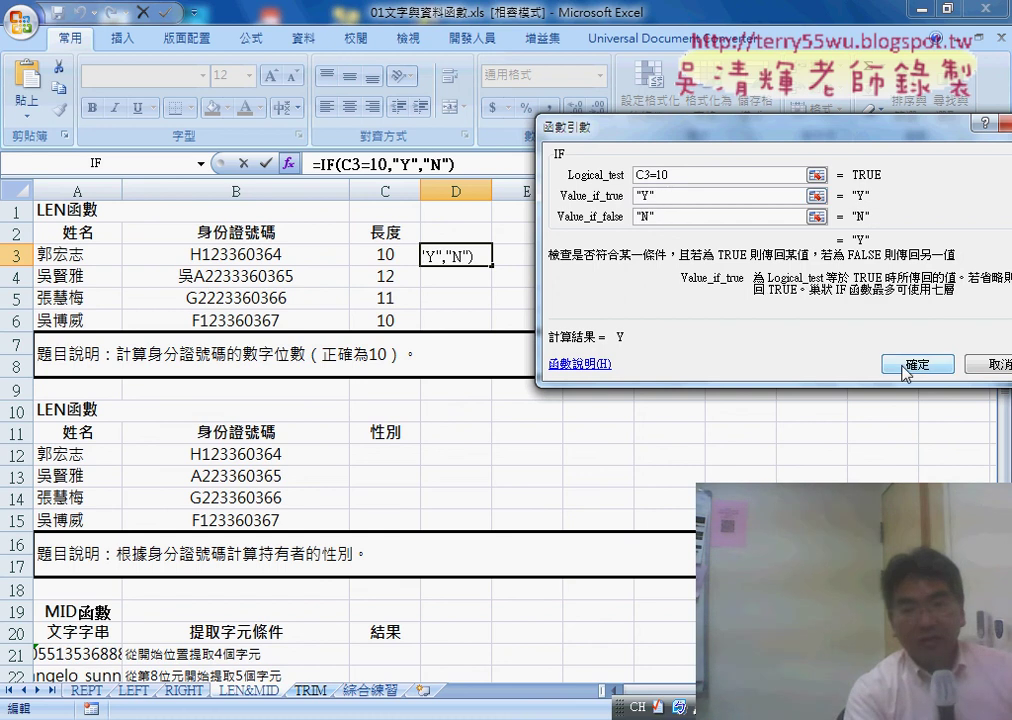
left_click(910, 365)
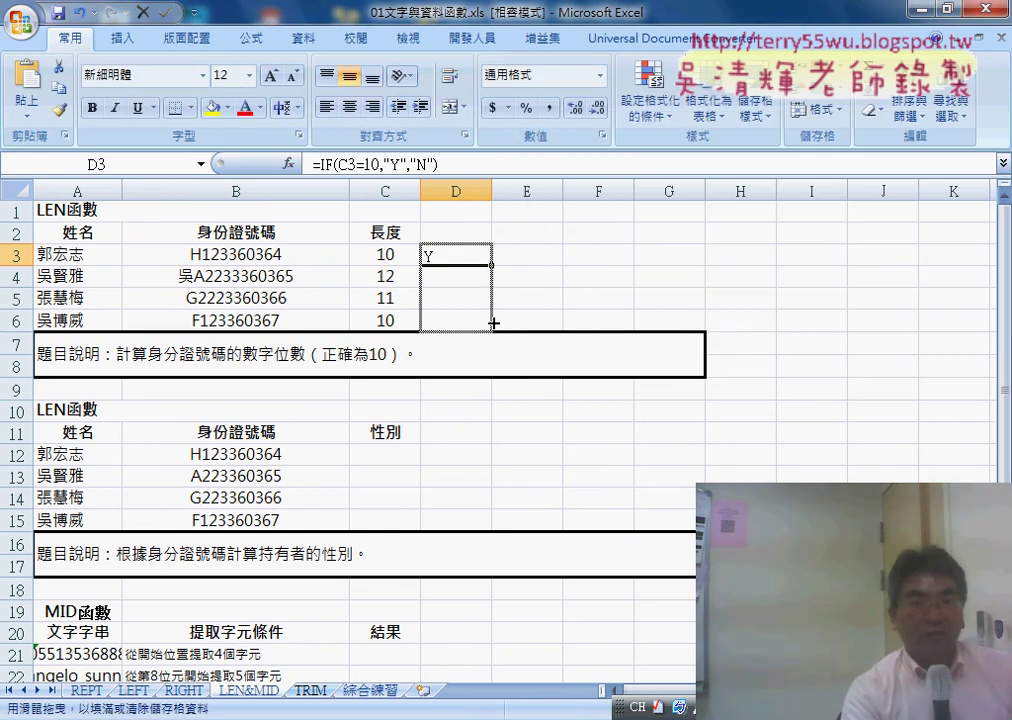
Fill the IF check from D3 down to D6 (Y, N, N, Y), then select C12.
left_click_drag(493, 265, 491, 325)
scroll(522, 429, "down", 1)
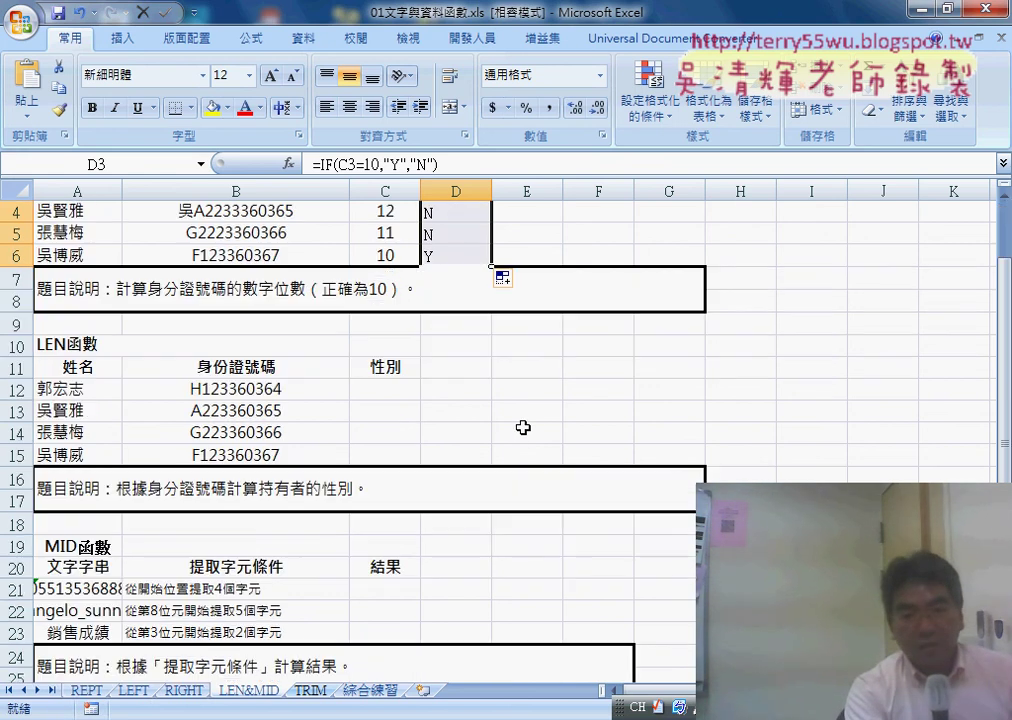
left_click(384, 392)
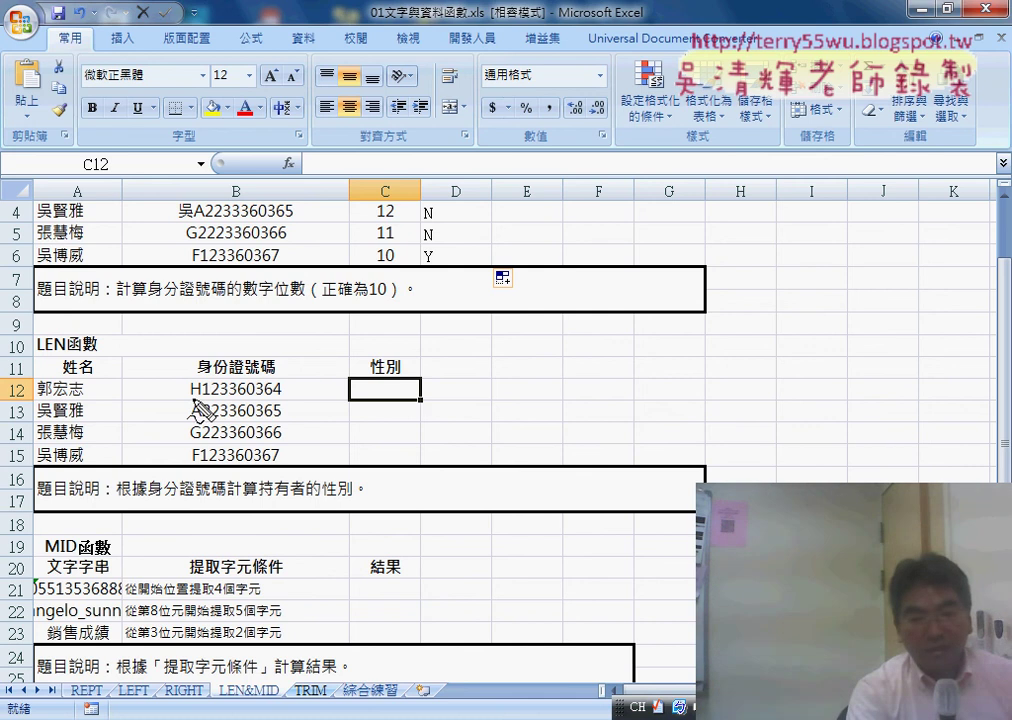
left_click_drag(205, 399, 207, 402)
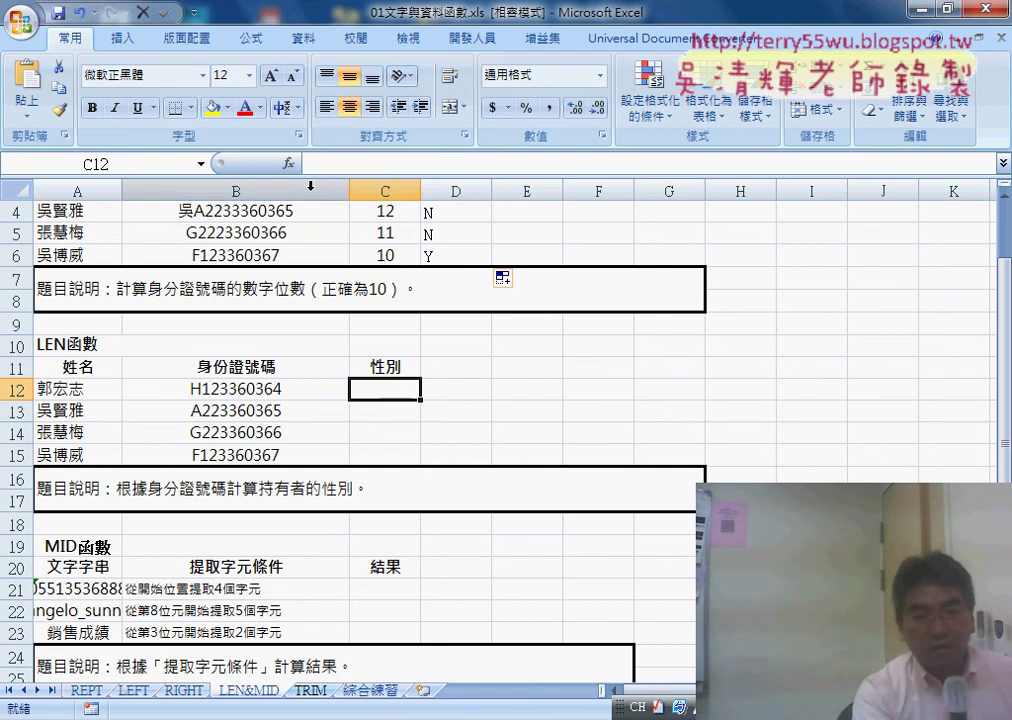
Insert the MID function from the 文字 category into C12 under 性別.
left_click(289, 163)
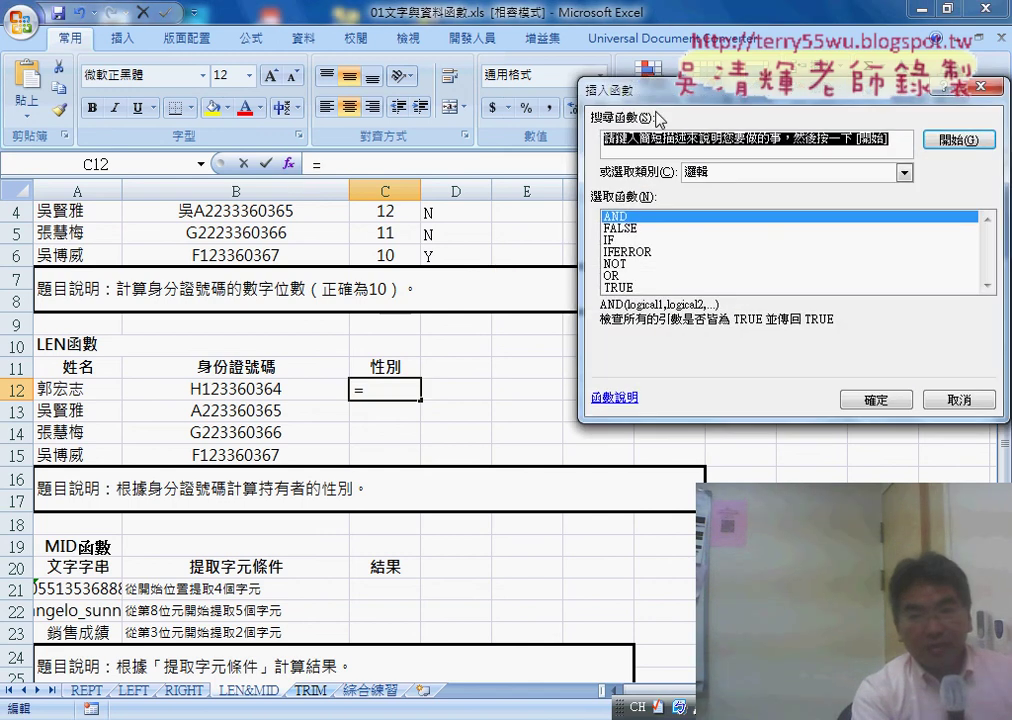
left_click_drag(640, 89, 452, 98)
left_click(716, 179)
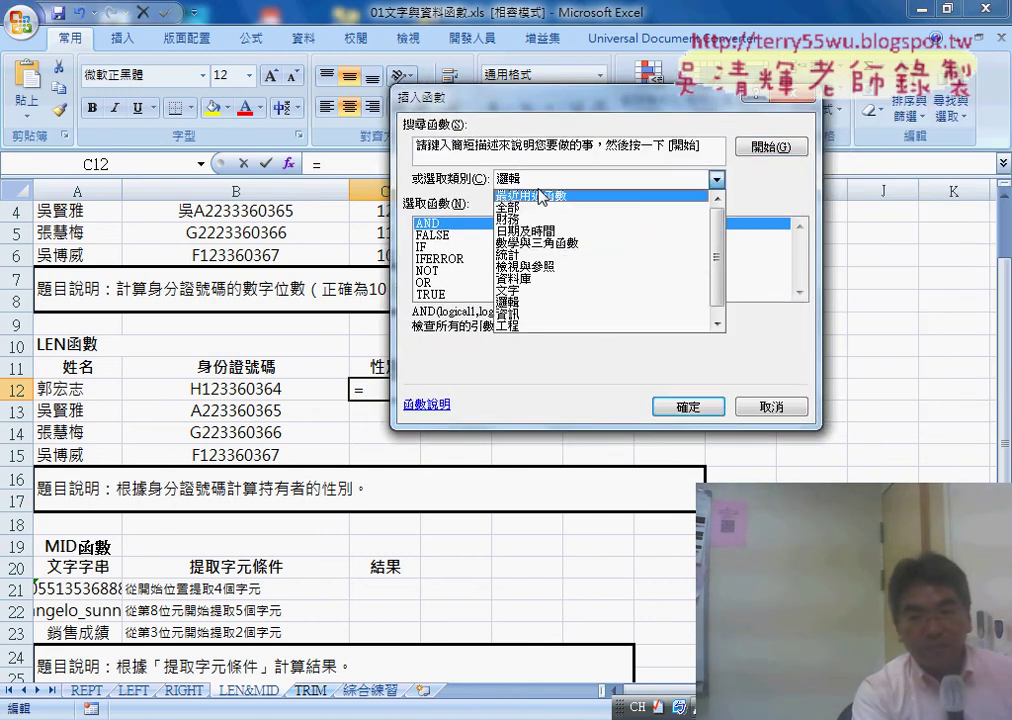
left_click(550, 290)
left_click_drag(799, 242, 799, 265)
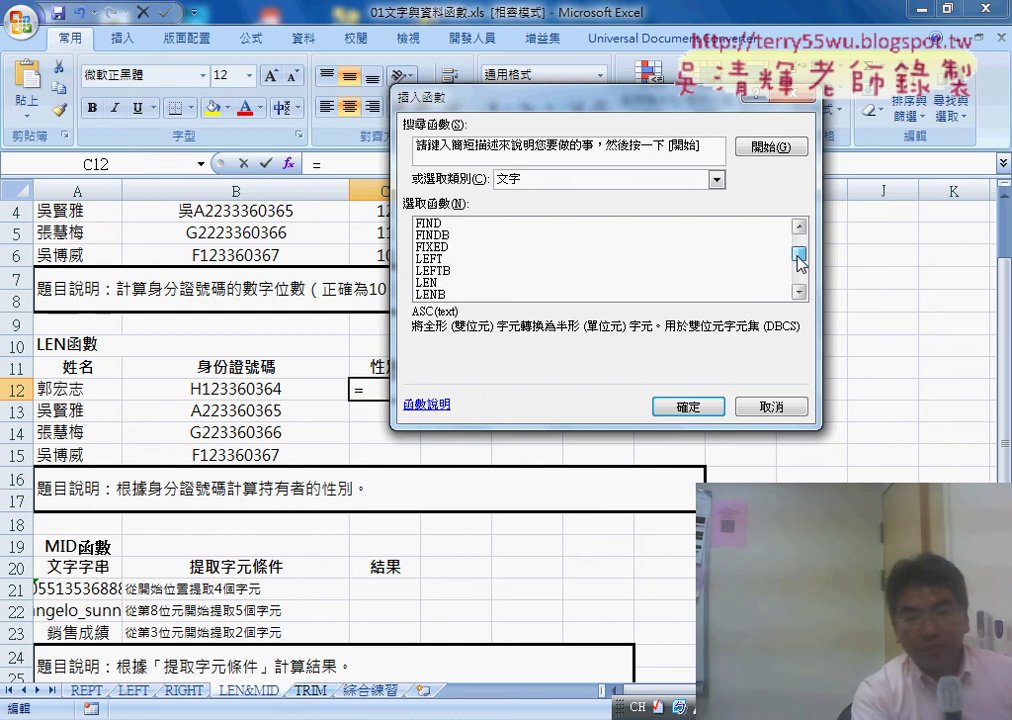
double_click(470, 247)
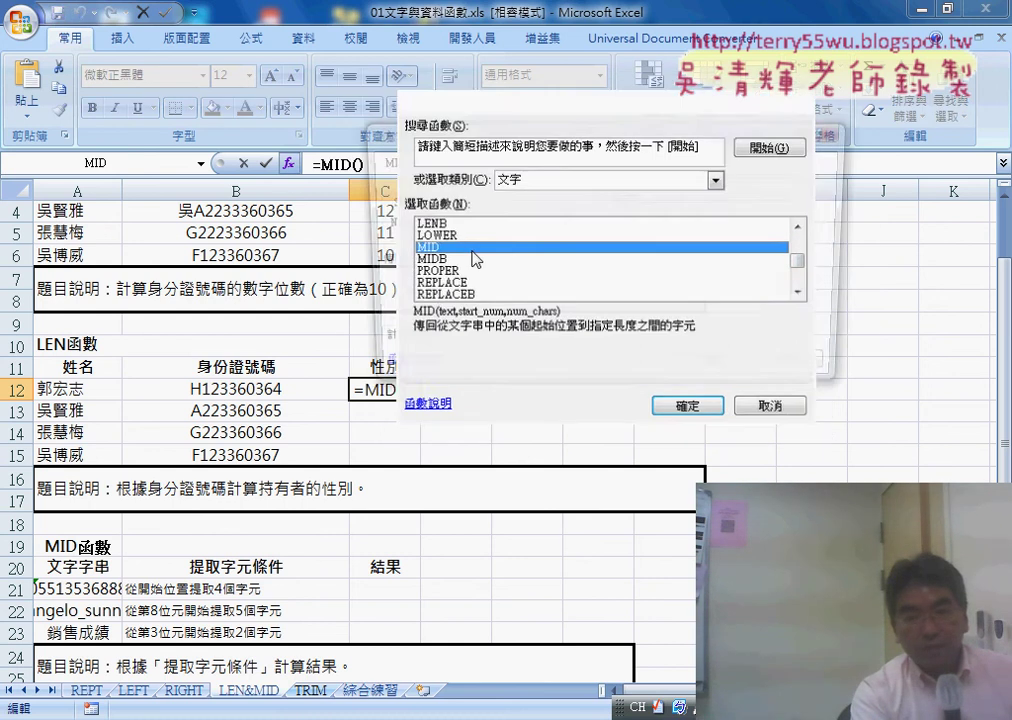
left_click_drag(481, 167, 583, 202)
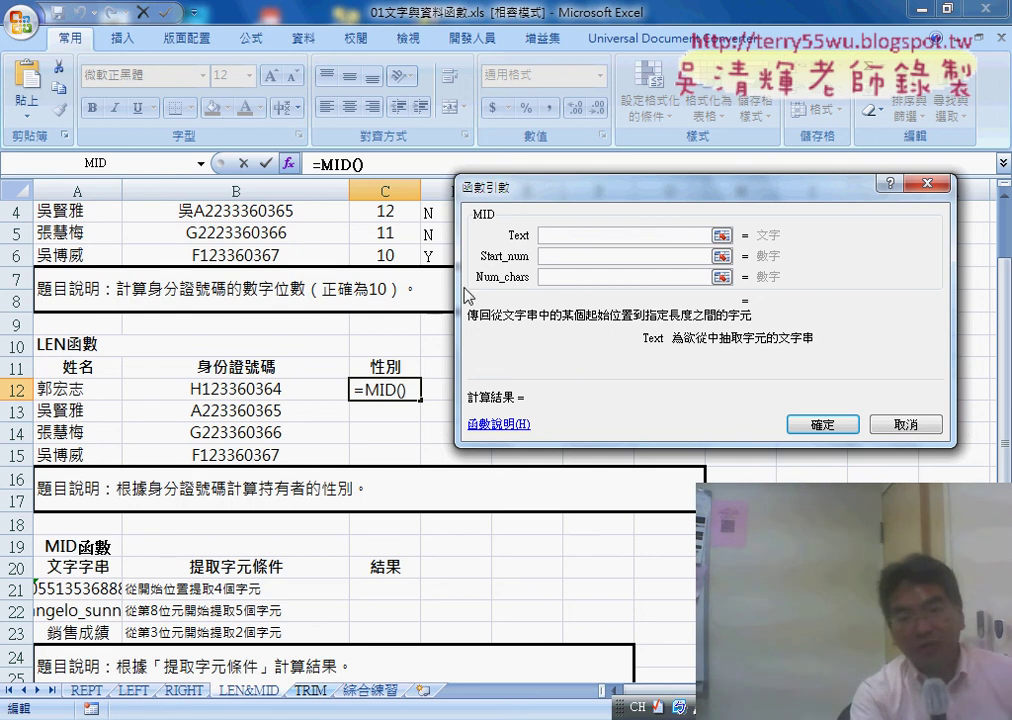
Set MID's arguments to Text B12, Start_num 2 and Num_chars 1, previewing 1.
left_click(265, 389)
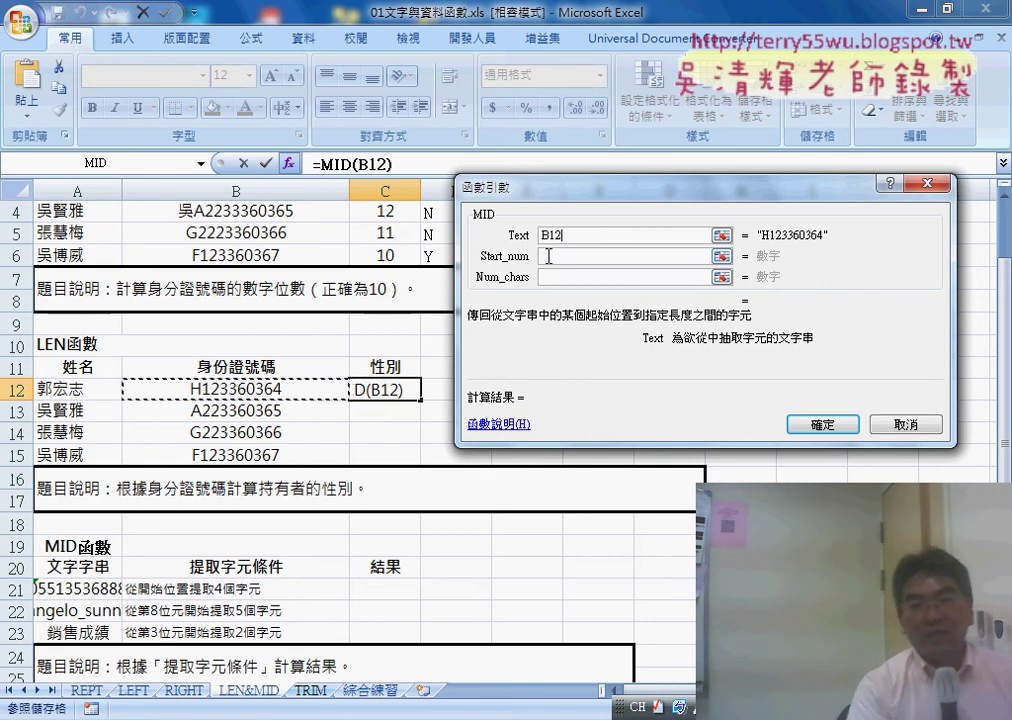
left_click(546, 256)
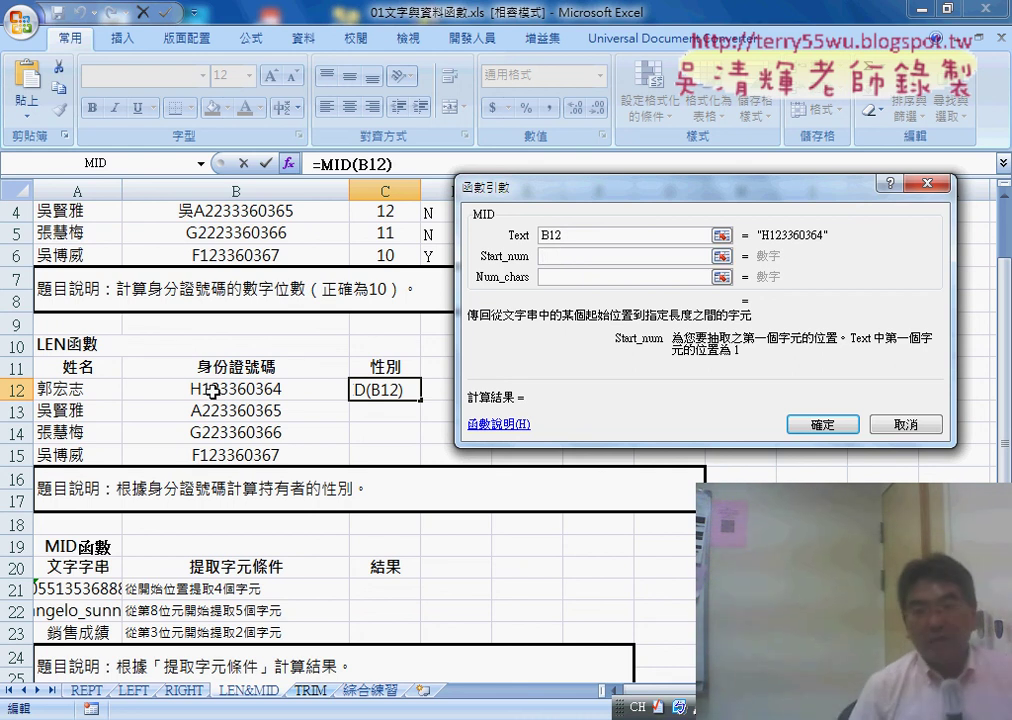
type("2")
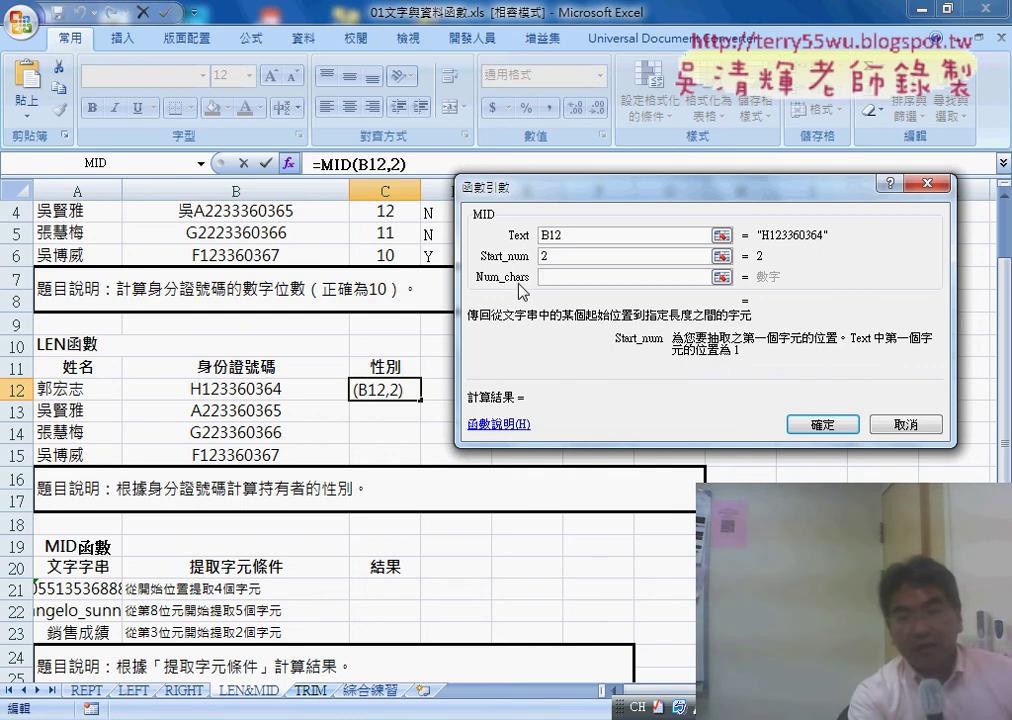
left_click(550, 277)
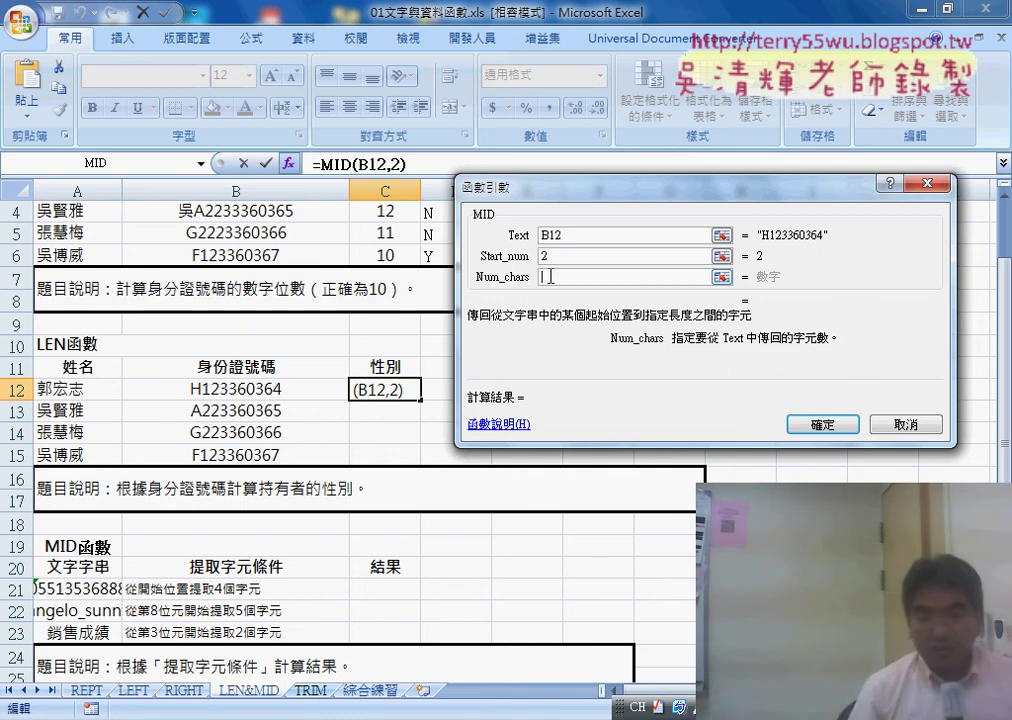
type("1")
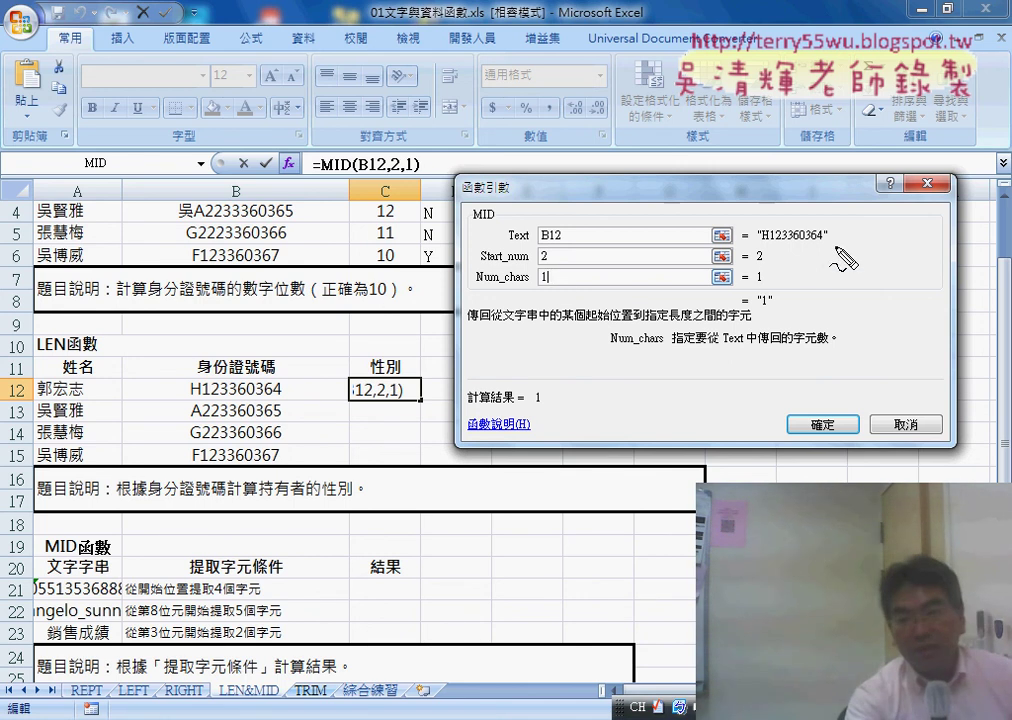
Circle the MID preview of 1, clear the annotations, and confirm =MID(B12,2,1).
mouse_move(804, 283)
left_mouse_down()
mouse_move(735, 243)
mouse_move(836, 215)
left_mouse_up()
left_click_drag(765, 241, 810, 241)
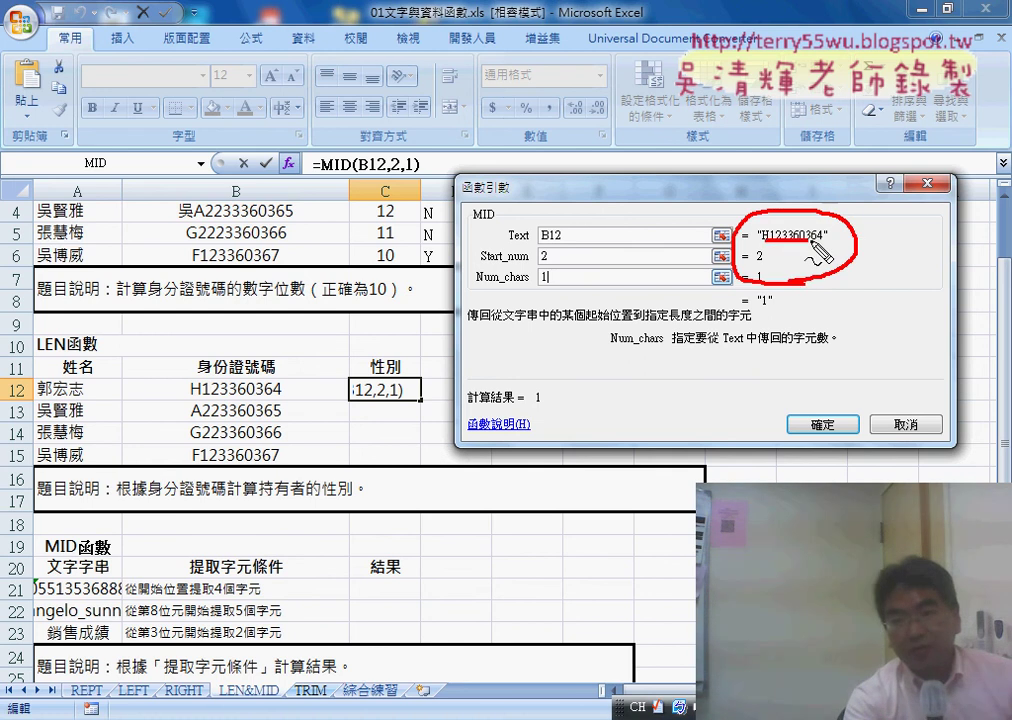
mouse_move(754, 262)
left_mouse_down()
mouse_move(768, 262)
mouse_move(788, 303)
left_mouse_up()
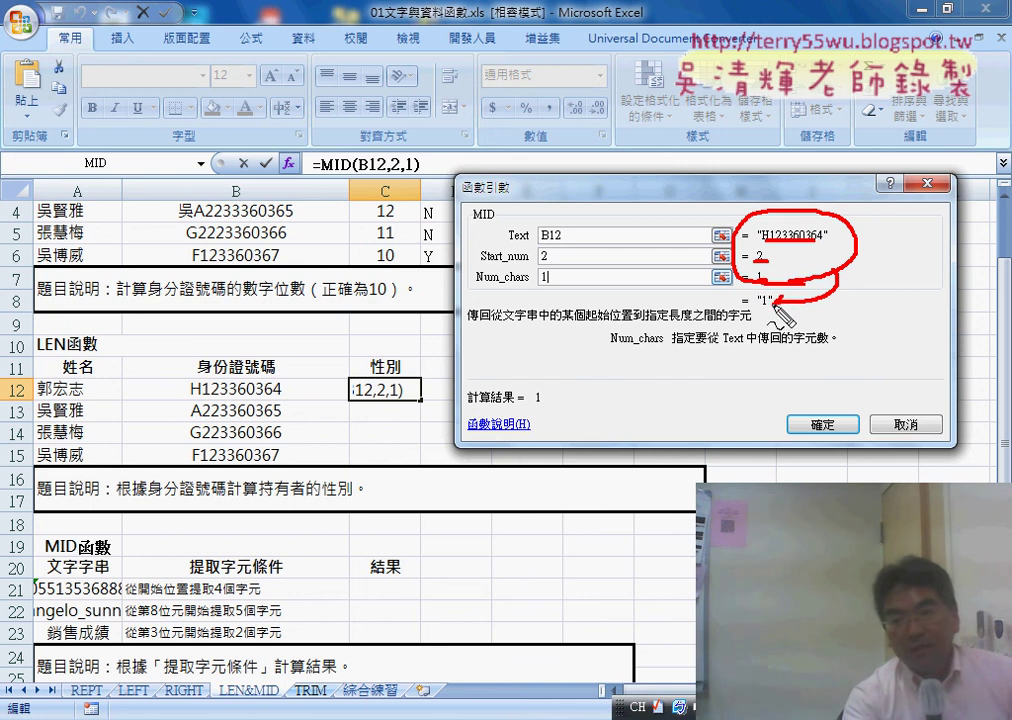
left_click_drag(784, 292, 776, 318)
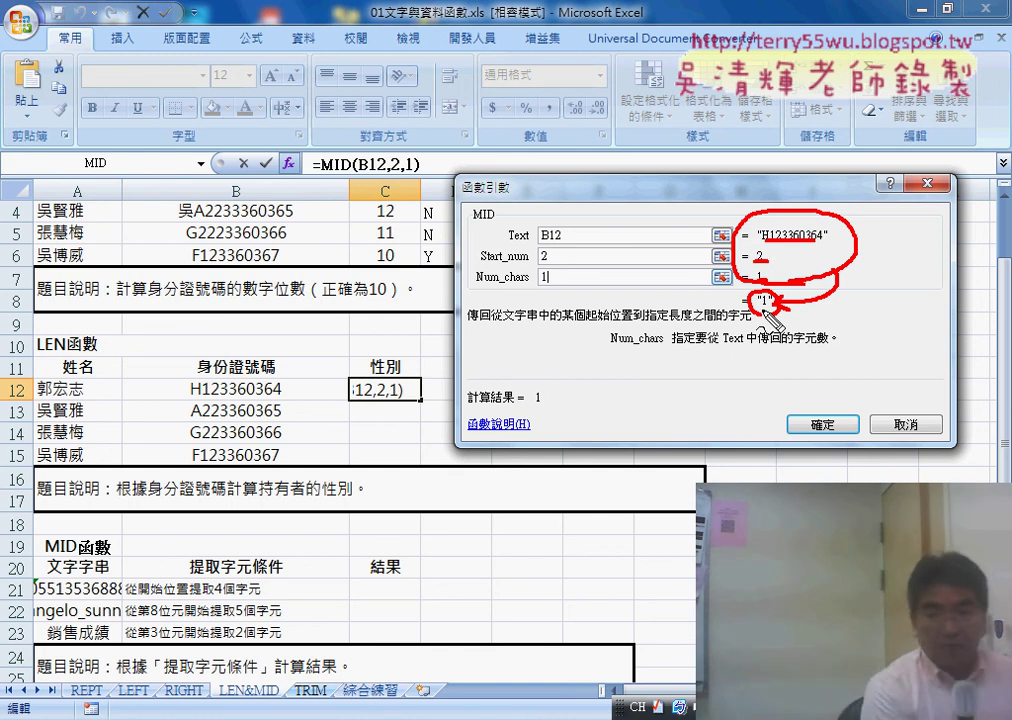
key("Escape")
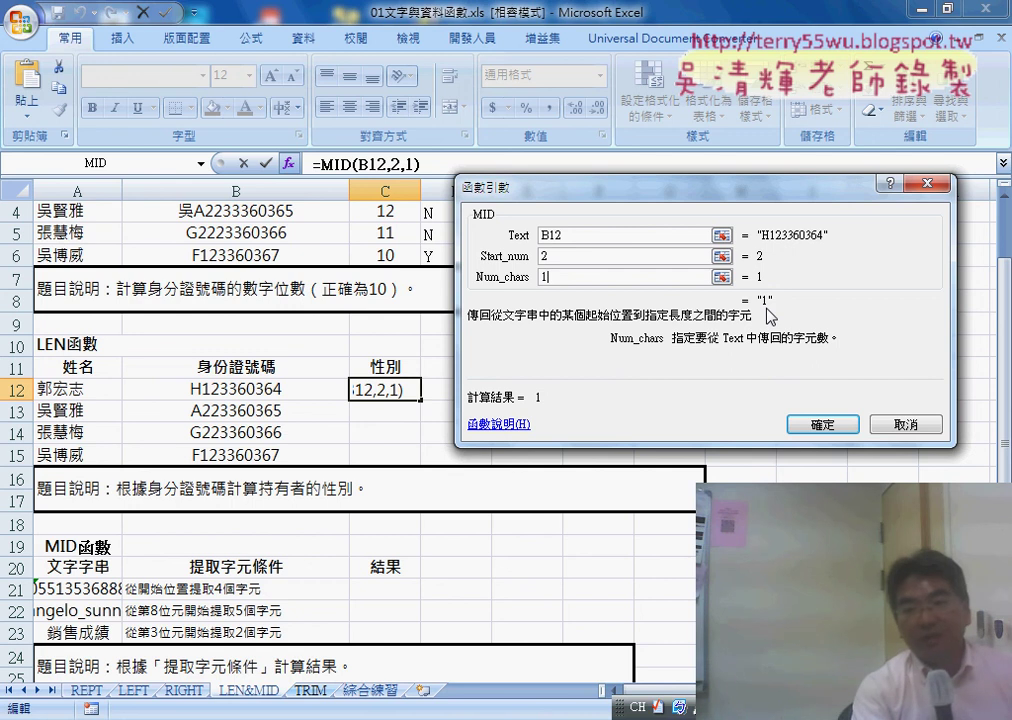
left_click(825, 425)
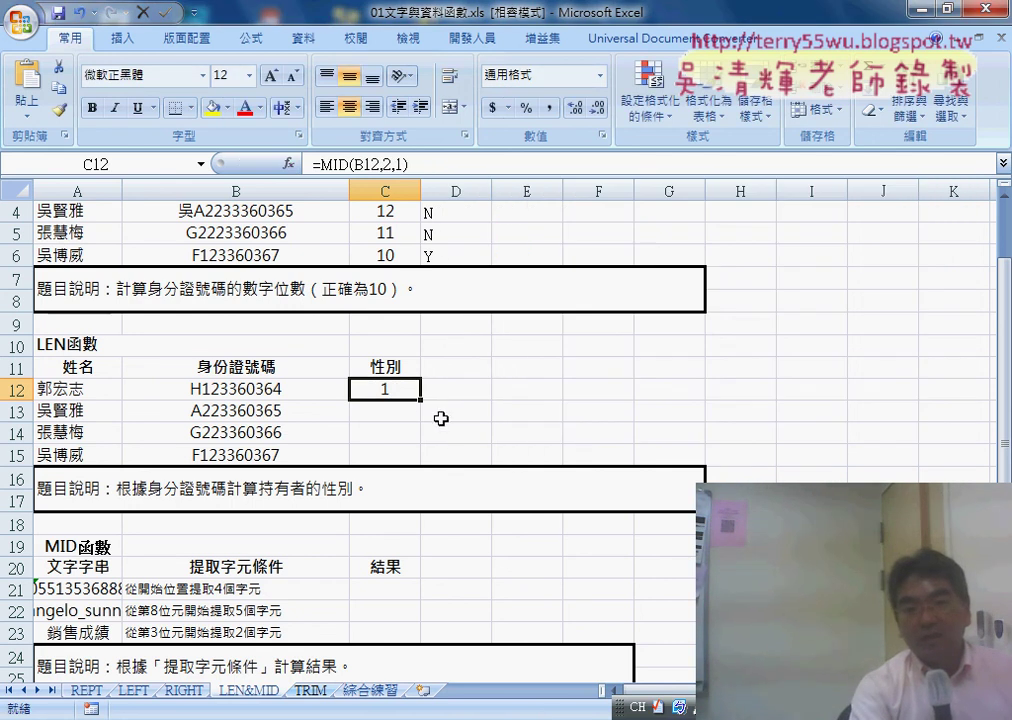
Cut MID(B12,2,1) out of C12's formula and insert the IF function from the Logical category.
left_click(320, 163)
left_click_drag(320, 163, 408, 163)
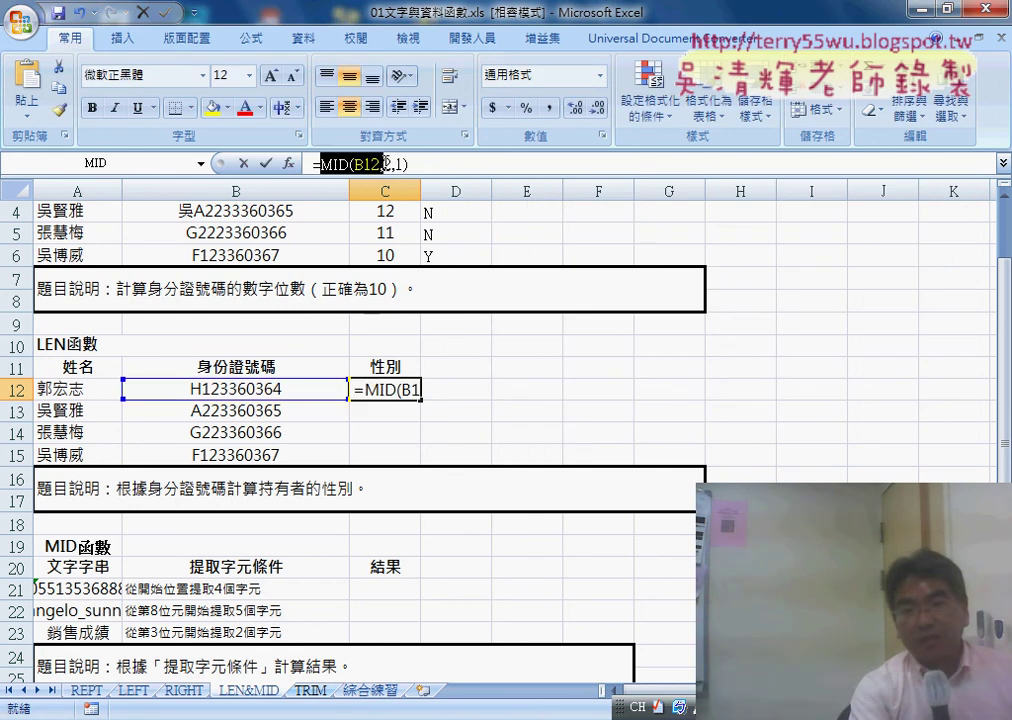
right_click(352, 165)
left_click(398, 177)
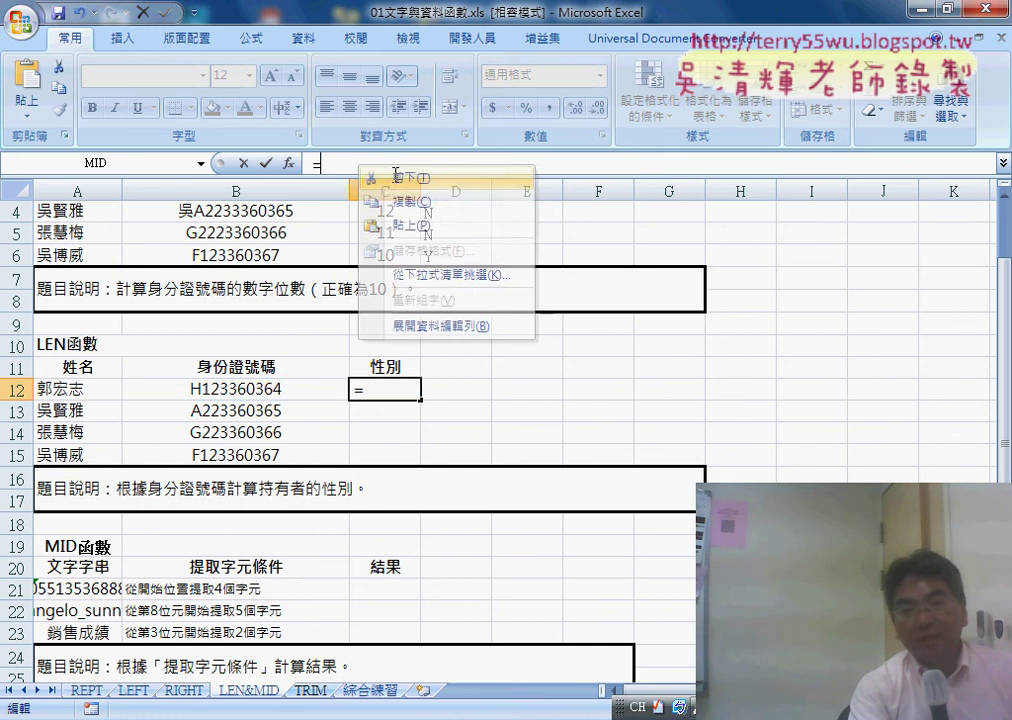
left_click(289, 164)
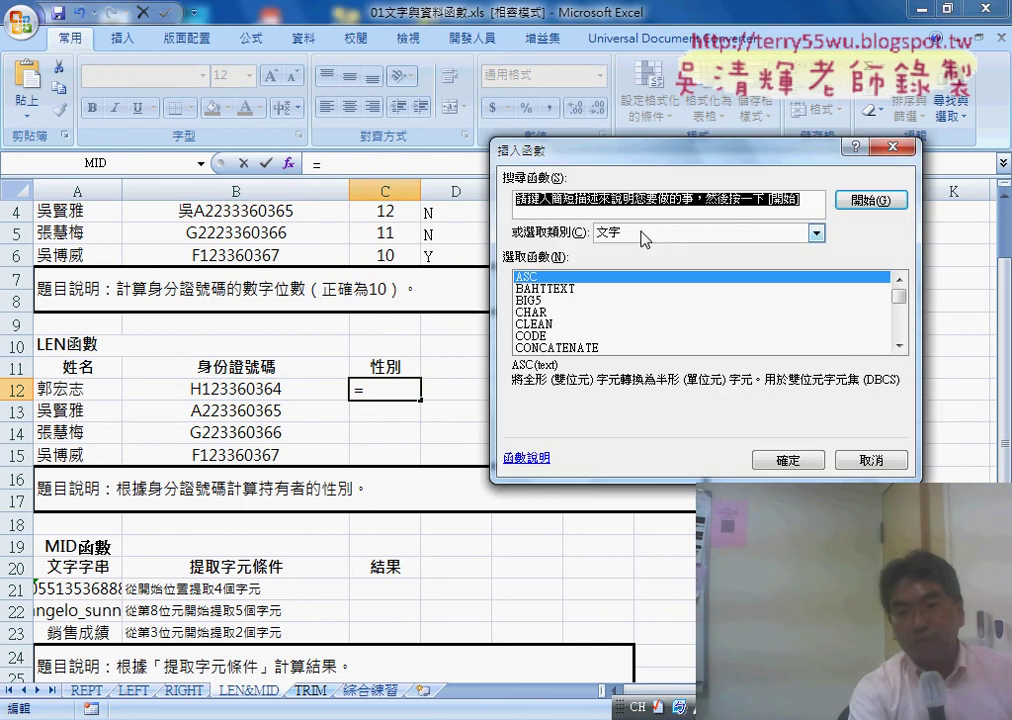
left_click(643, 240)
left_click(574, 318)
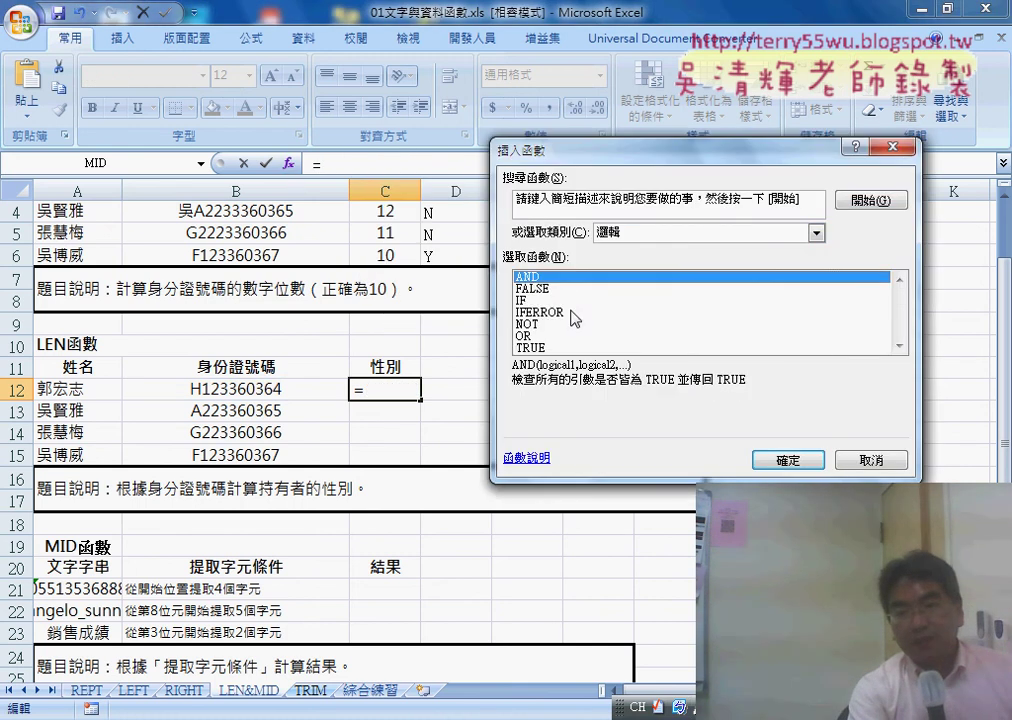
double_click(535, 300)
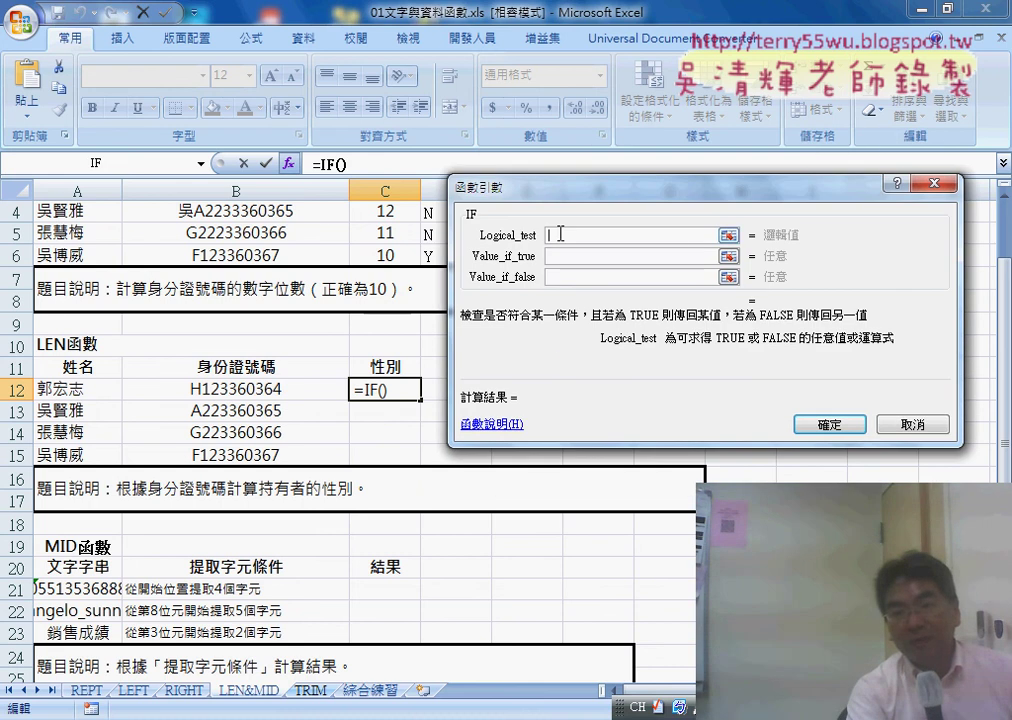
Fill IF's arguments with MID(B12,2,1)="1", "男" and "女" and confirm, so C12 shows 男.
right_click(560, 235)
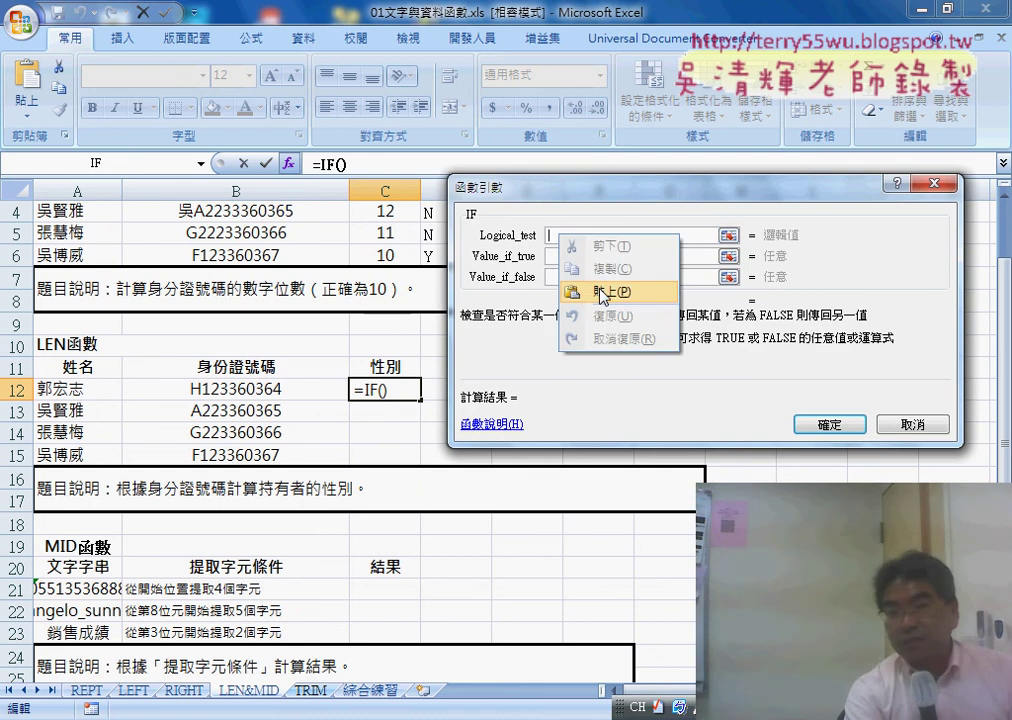
left_click(603, 291)
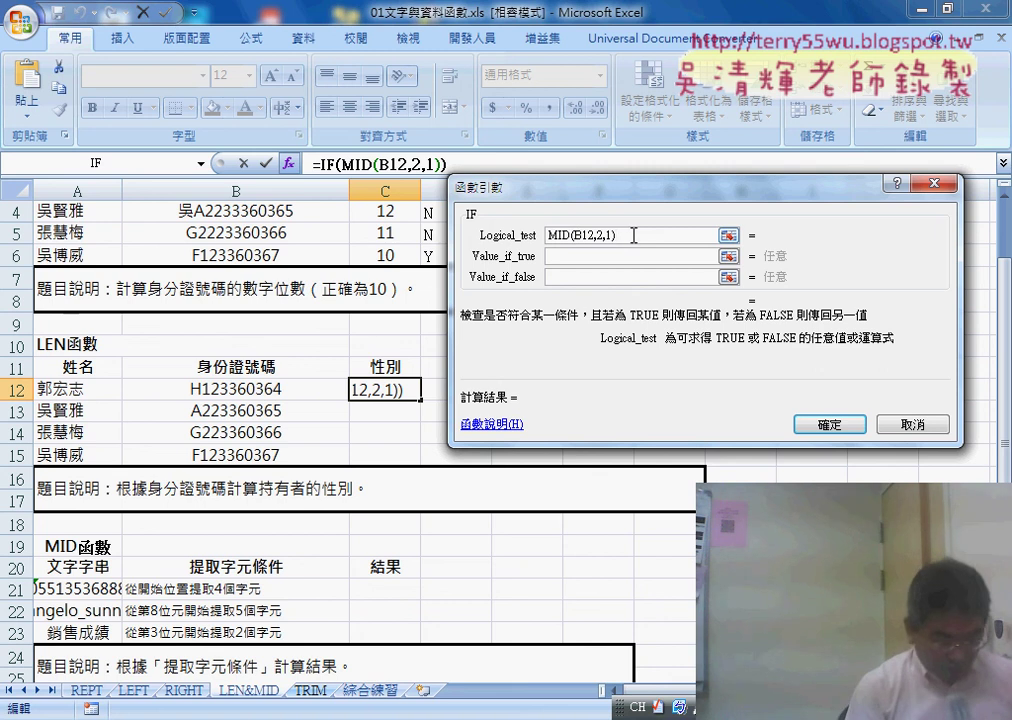
type("=")
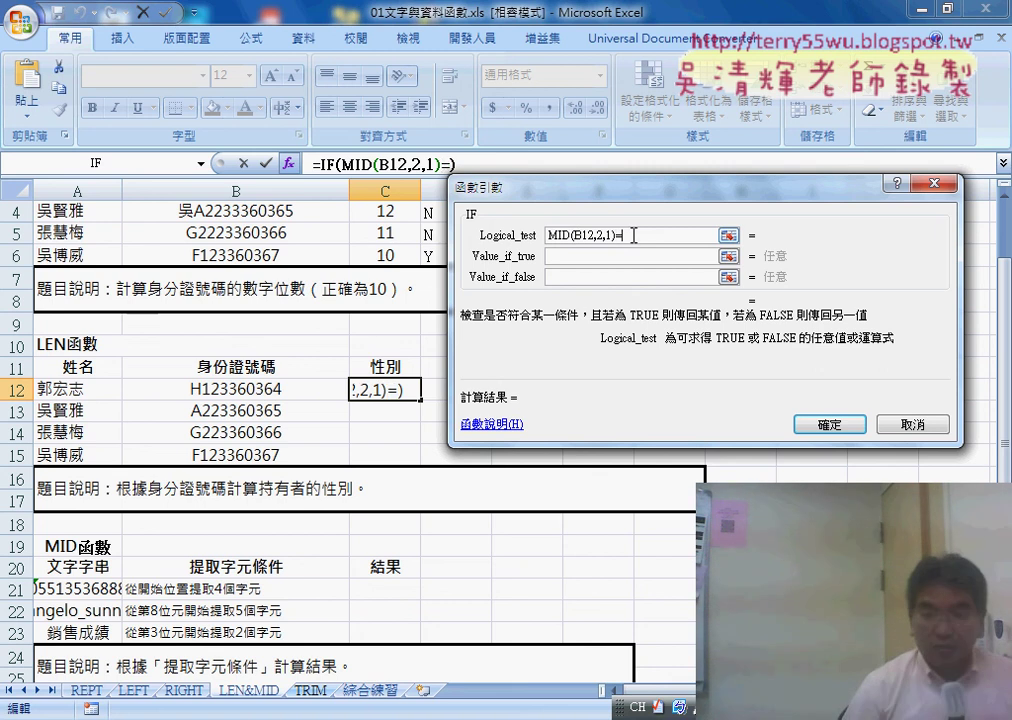
type("1")
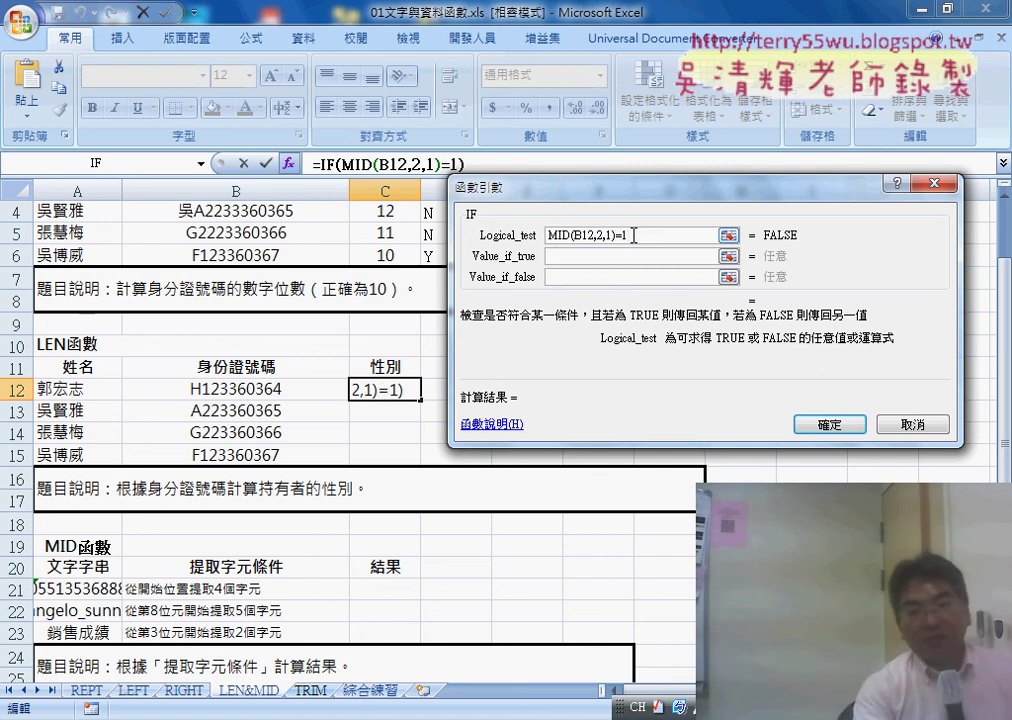
left_click(603, 256)
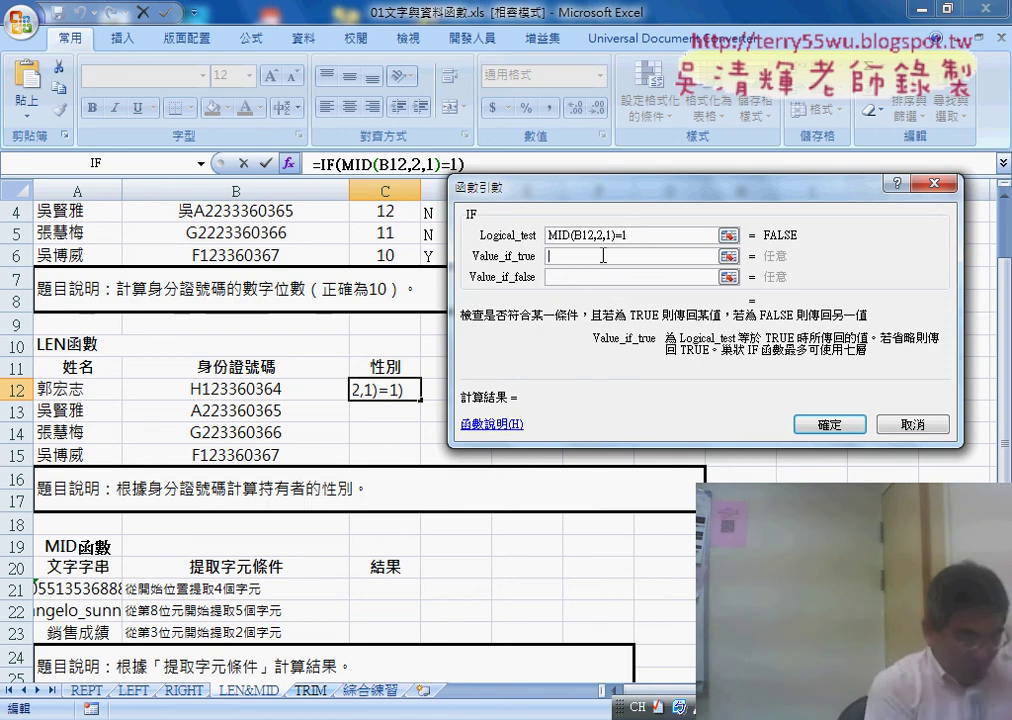
type("\"")
type("男")
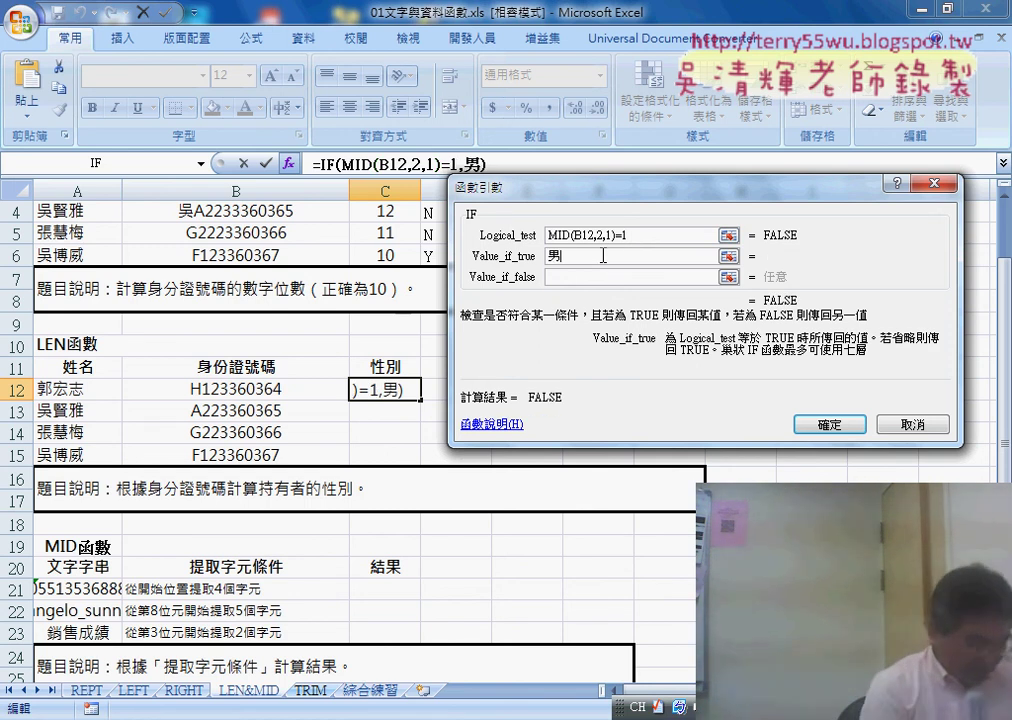
key("Tab")
type("女")
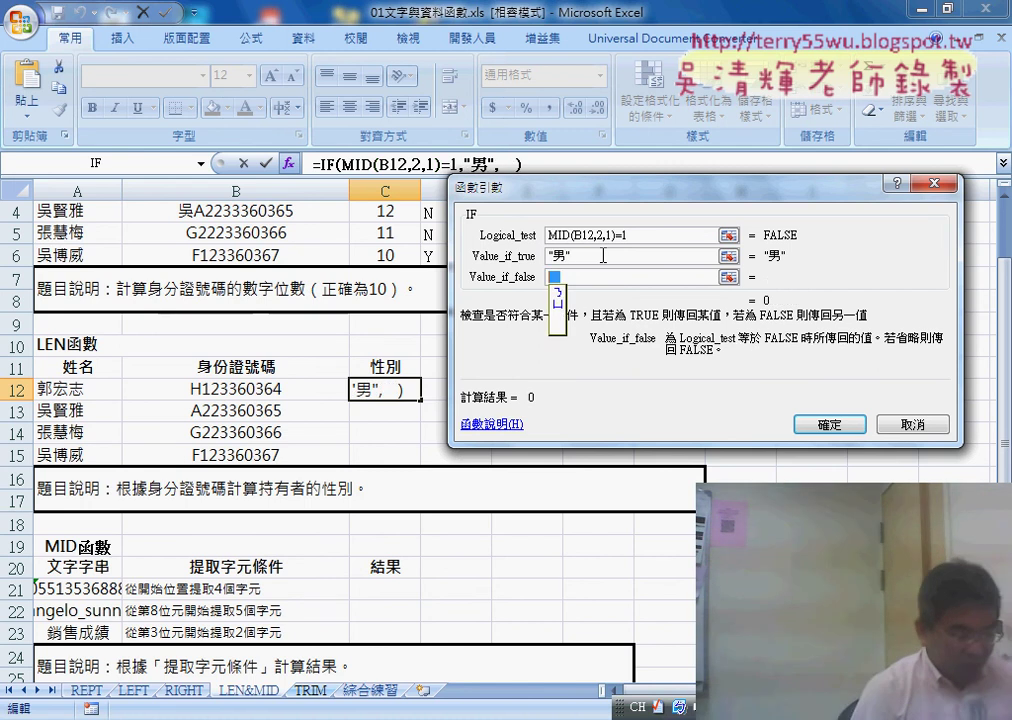
left_click(603, 256)
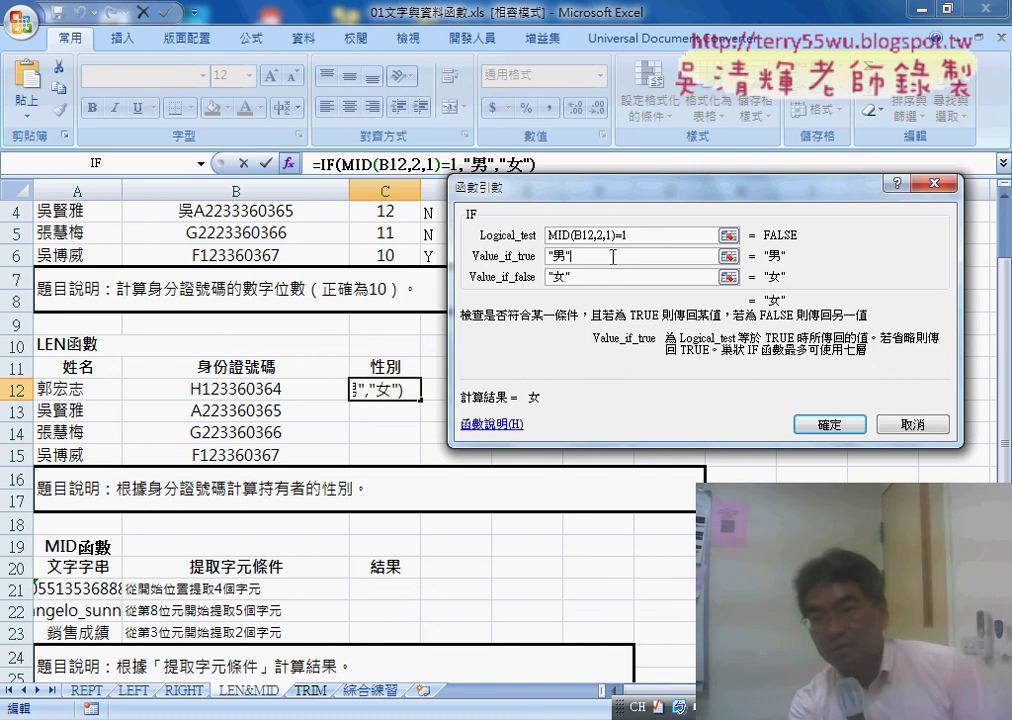
key("Tab")
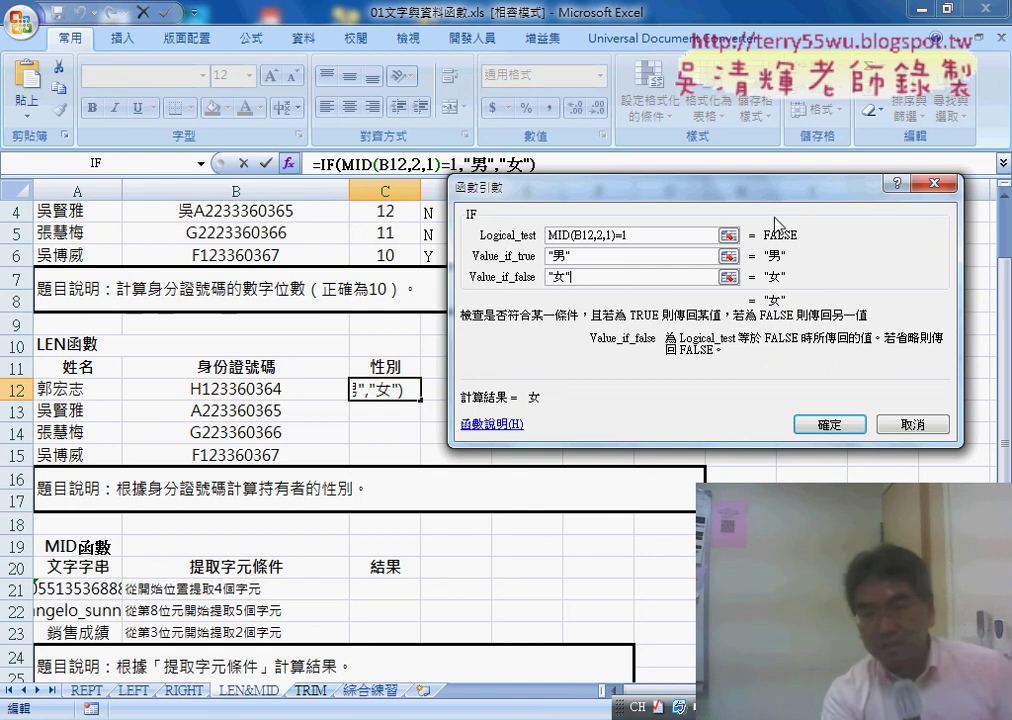
double_click(633, 235)
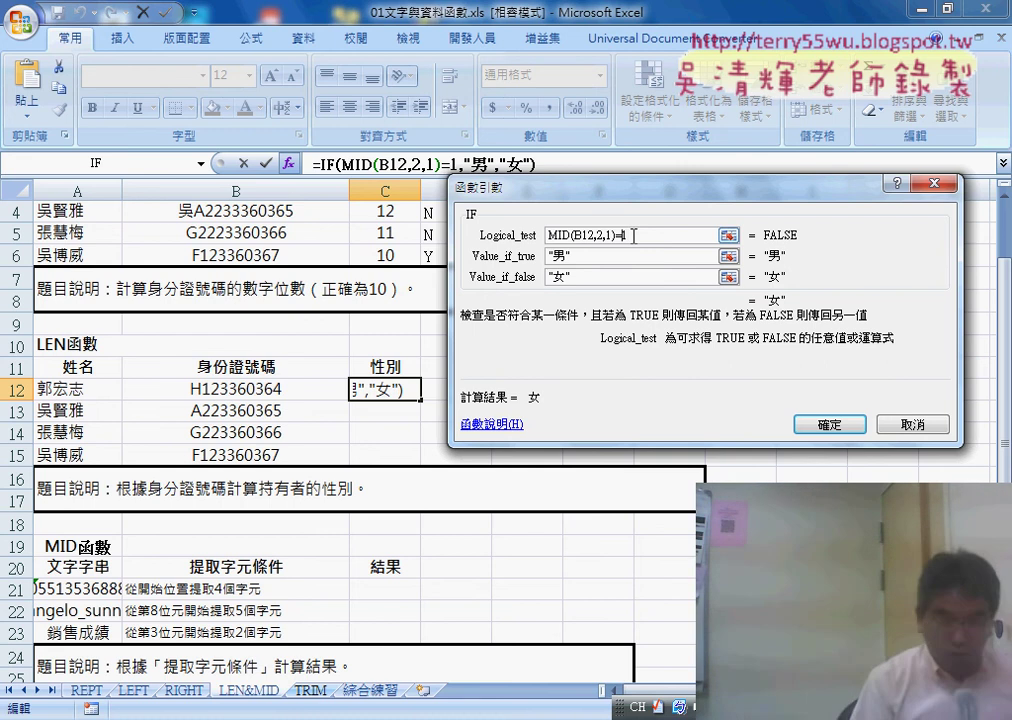
type("\"1")
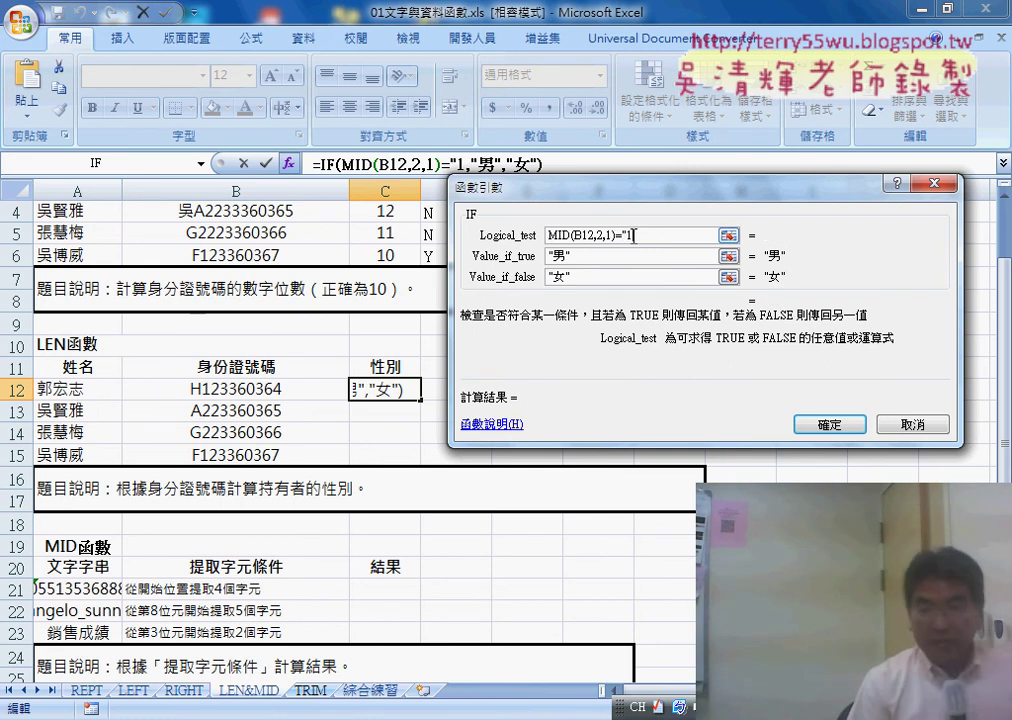
type("\"")
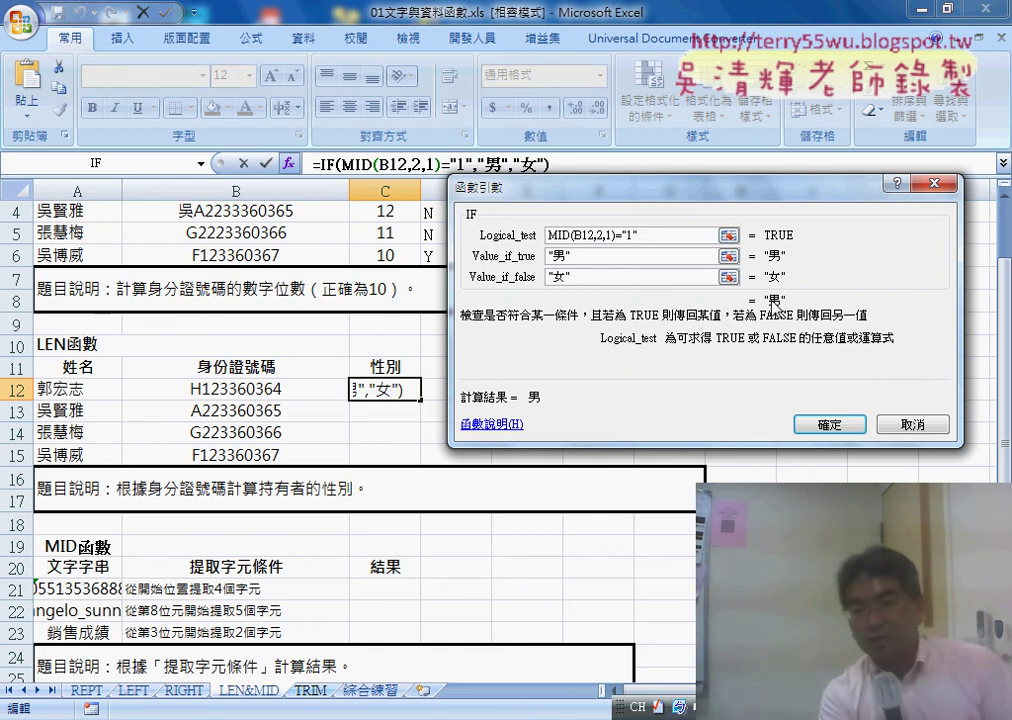
left_click(822, 428)
Fill the gender formula from C12 down to C15, giving 男, 女, 女, 男.
left_click_drag(422, 402, 421, 462)
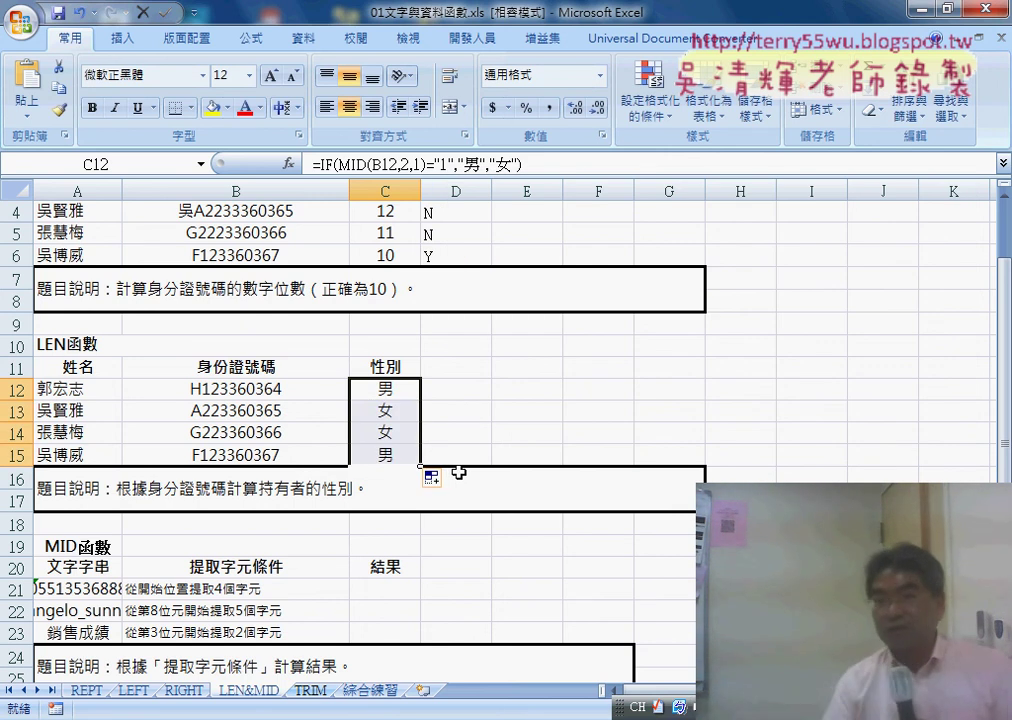
left_click(393, 394)
left_click(347, 164)
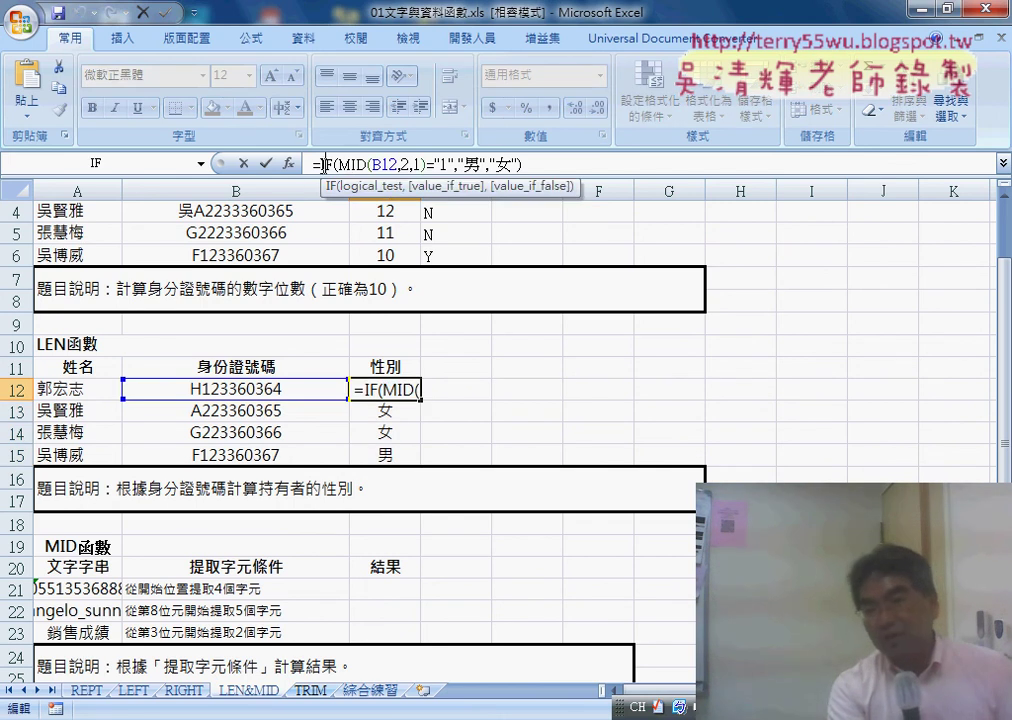
Remove the quotes around 1 in C12's IF condition, testing MID(B12,2,1)=1 unquoted.
left_click(288, 163)
left_click(668, 235)
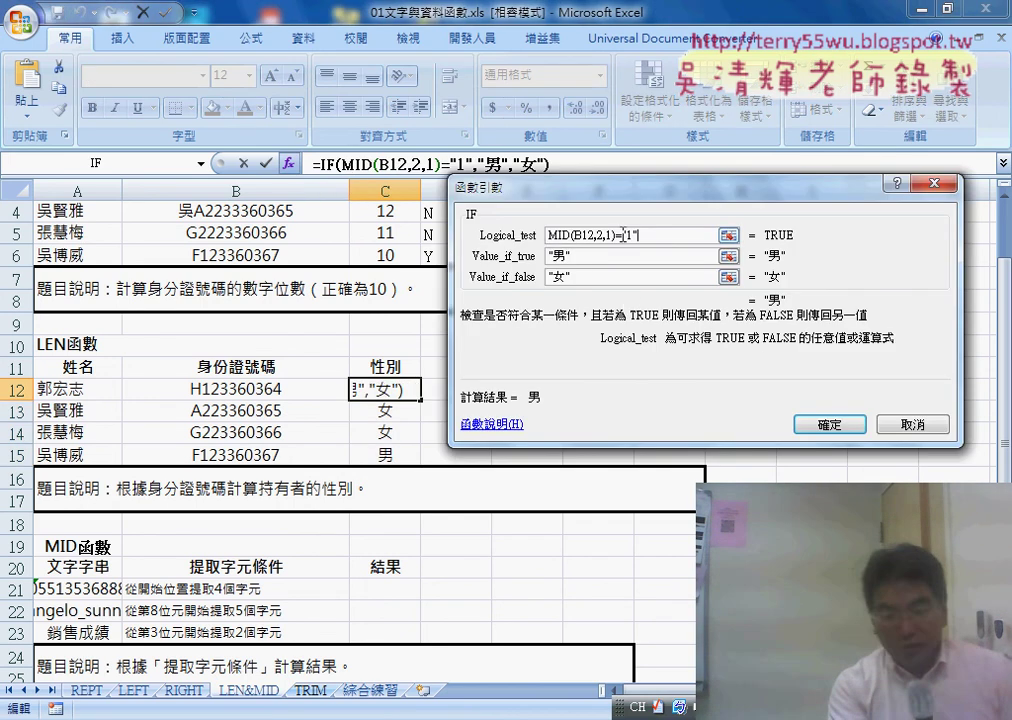
key("Left")
key("shift+Left")
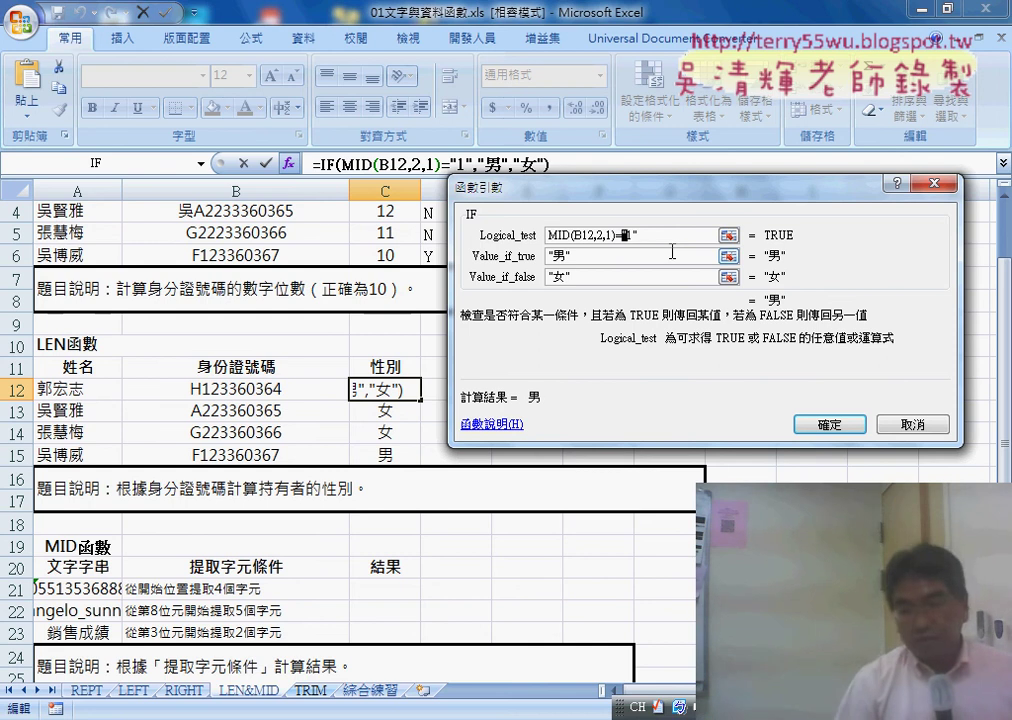
key("Delete")
key("Delete")
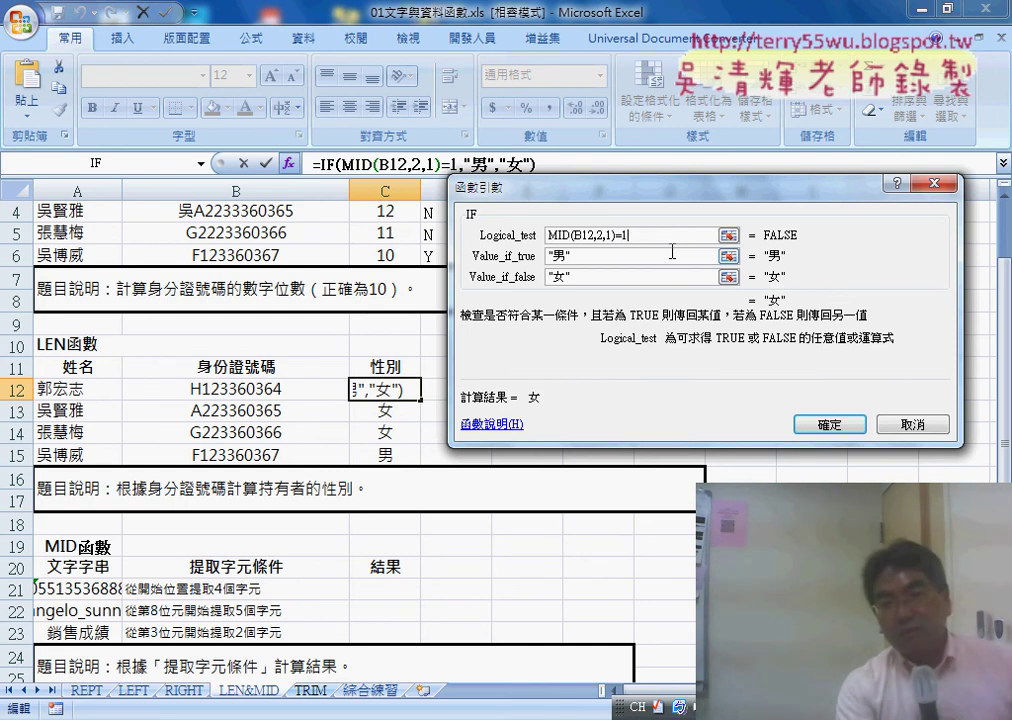
key("shift+Left")
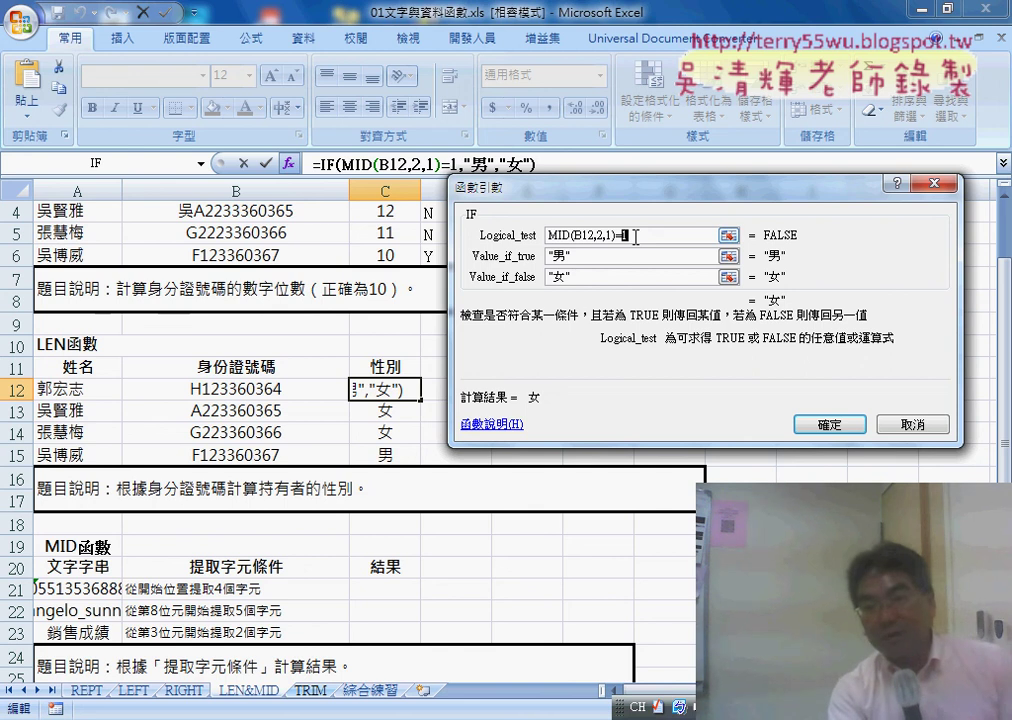
left_click_drag(616, 237, 533, 243)
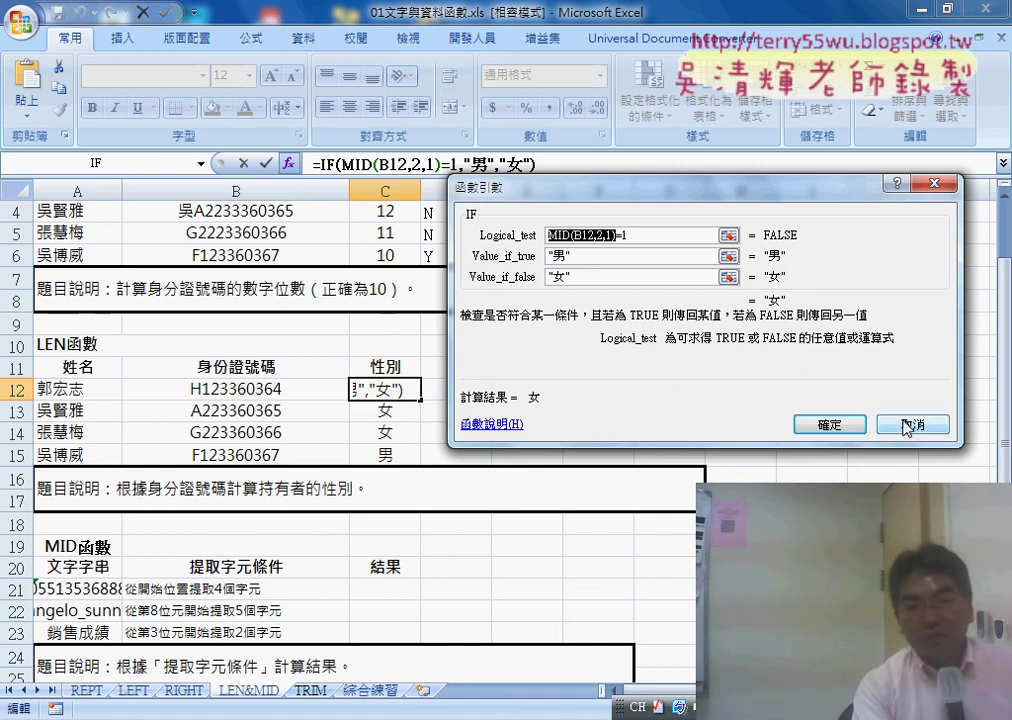
Discard the unquoted edit, then read VALUE's description in the Text functions without inserting it.
left_click(907, 427)
left_click(537, 396)
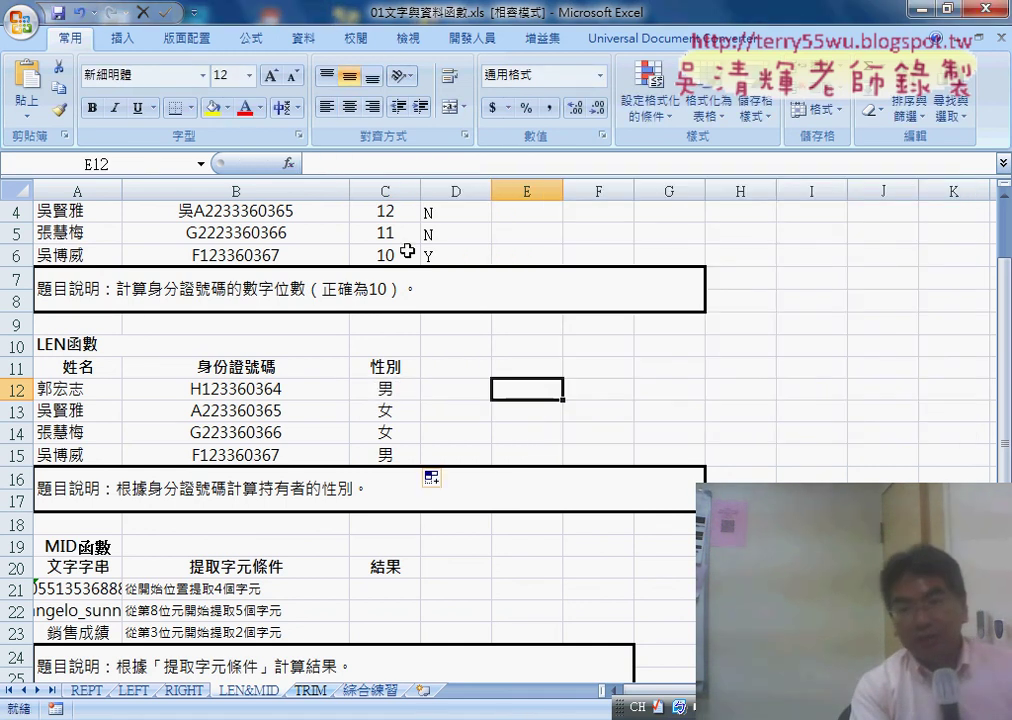
left_click(289, 163)
left_click(816, 232)
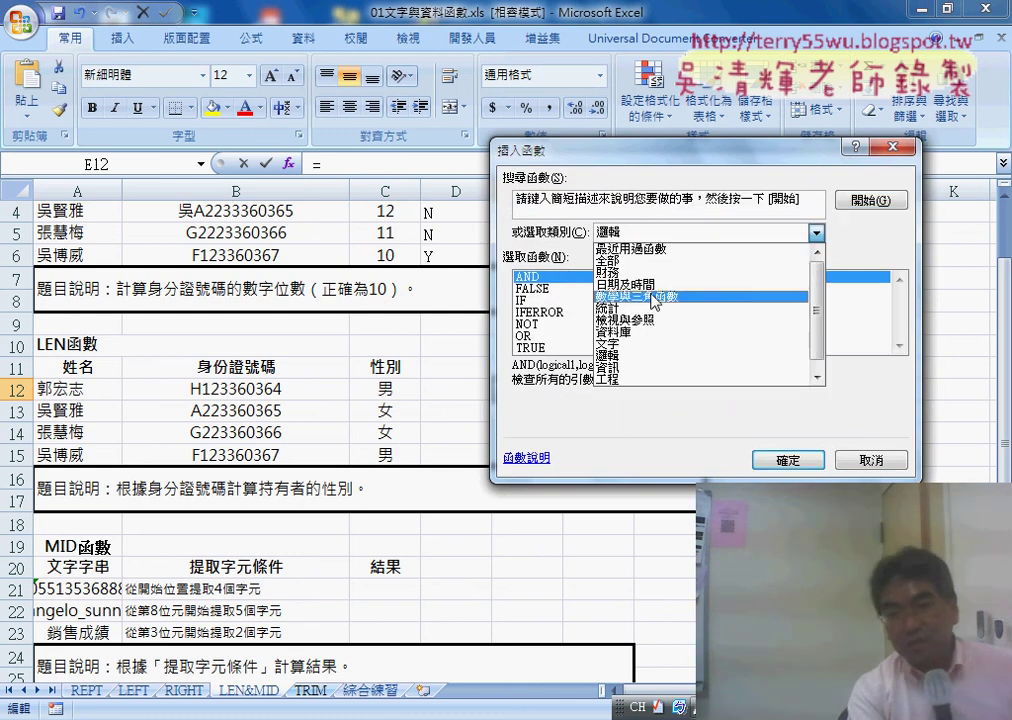
left_click(610, 338)
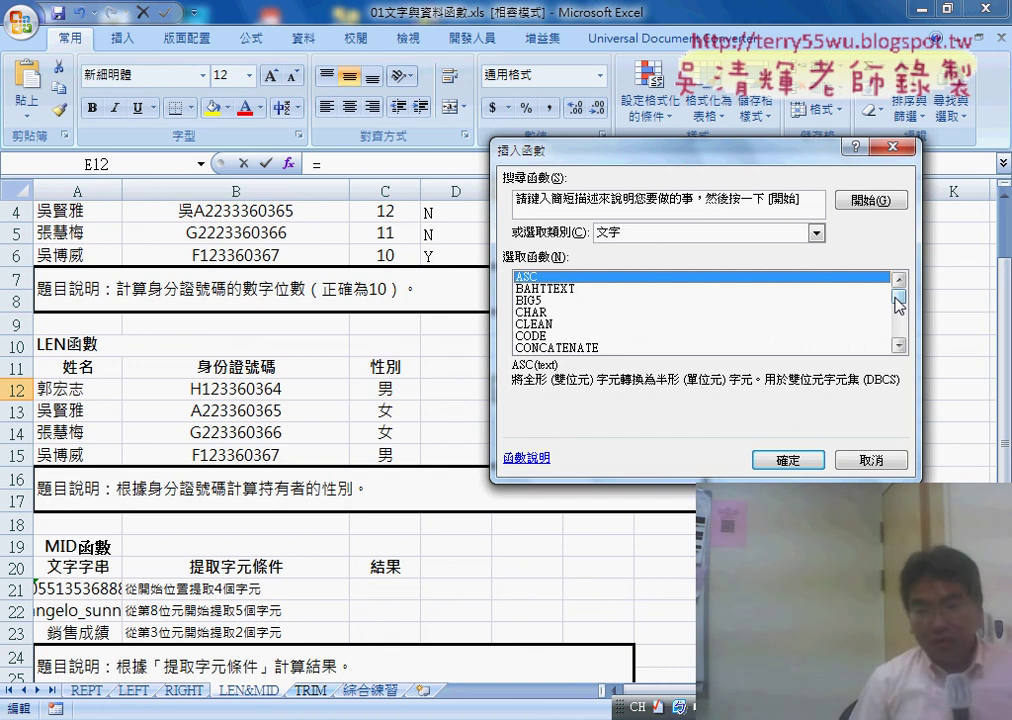
key("Down")
key("Down")
key("Down")
key("Down")
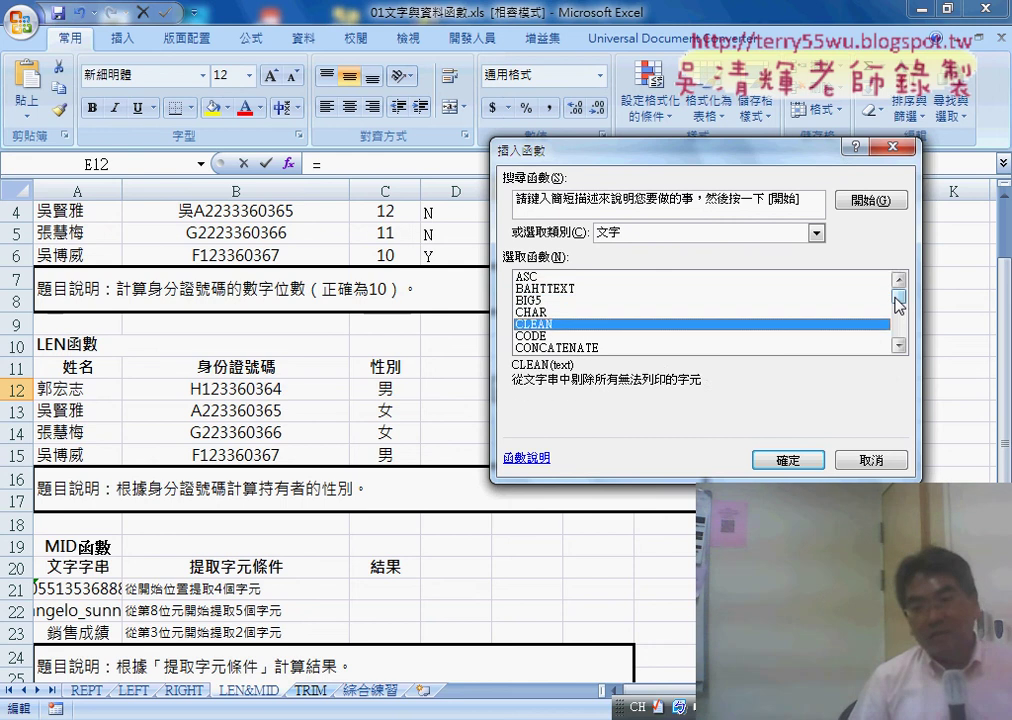
key("Down")
key("Down")
key("Down")
key("Down")
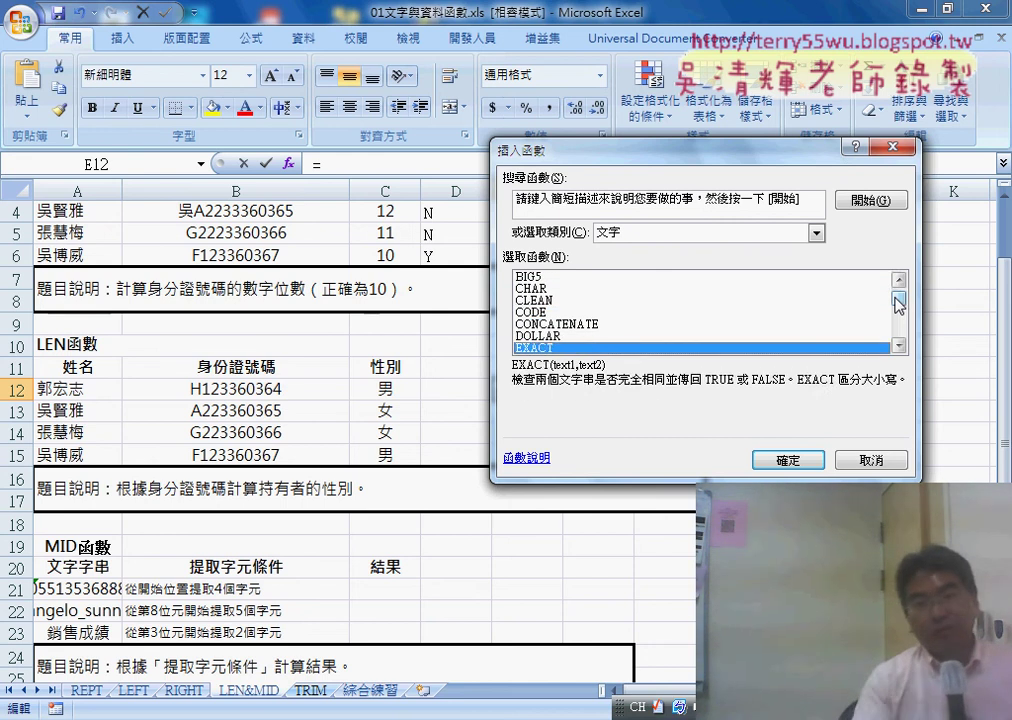
key("Down")
key("Down")
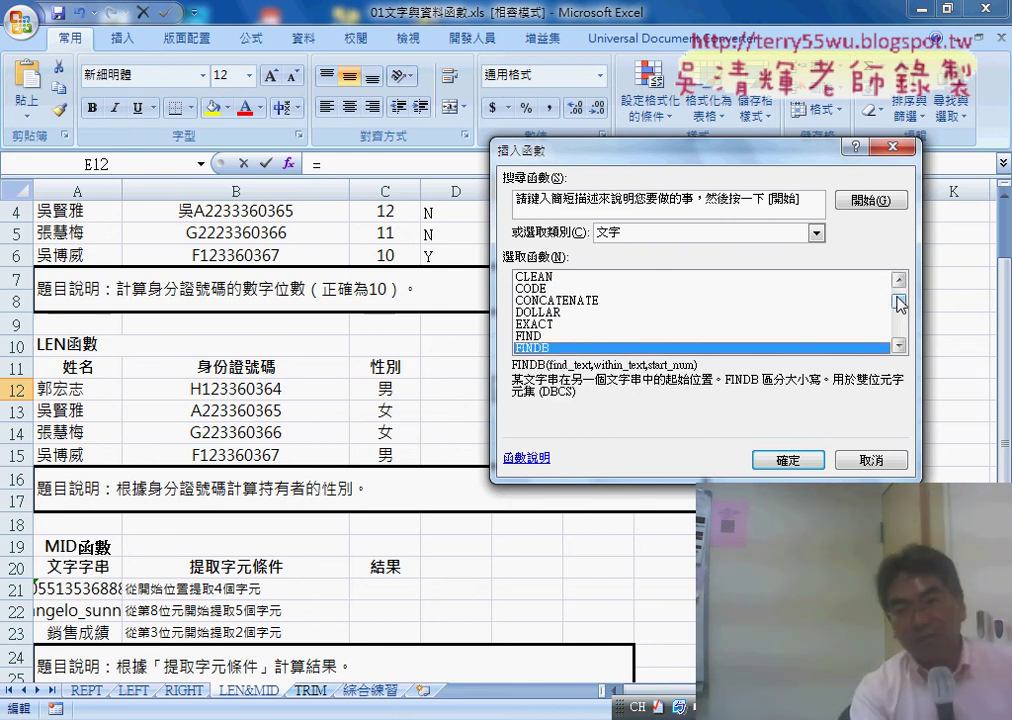
left_click_drag(901, 302, 900, 329)
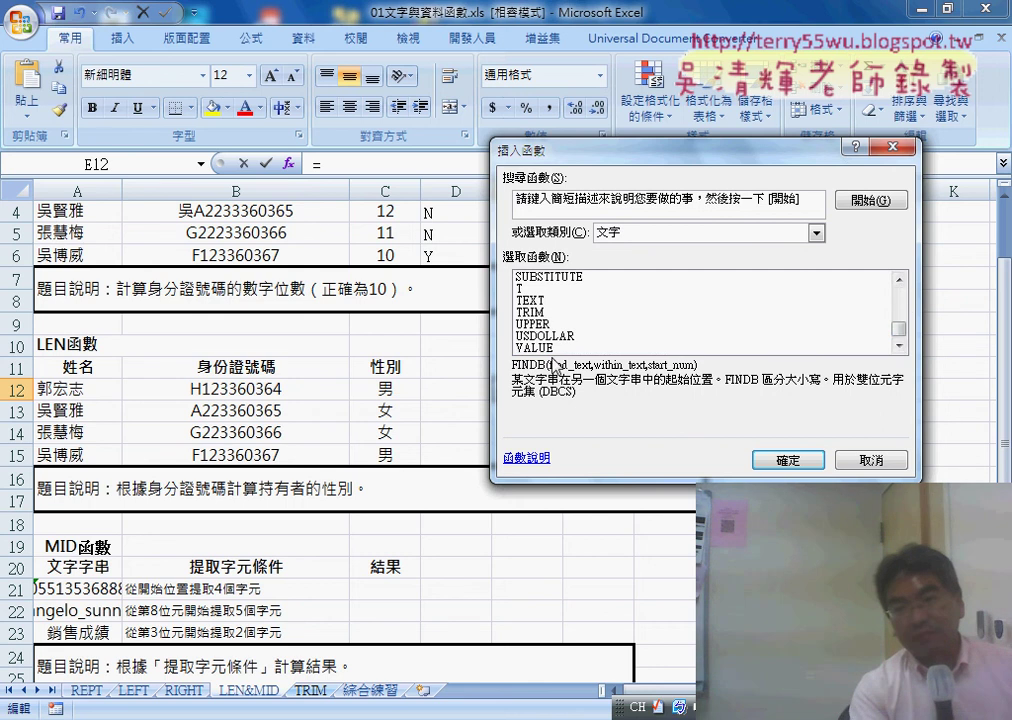
left_click(538, 348)
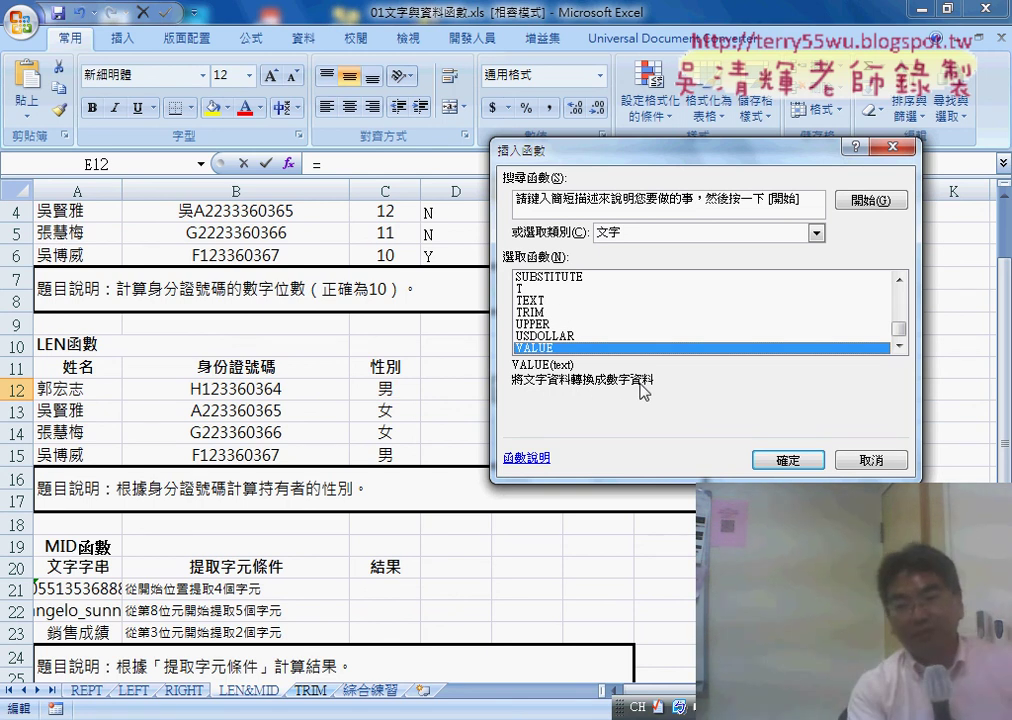
left_click(880, 460)
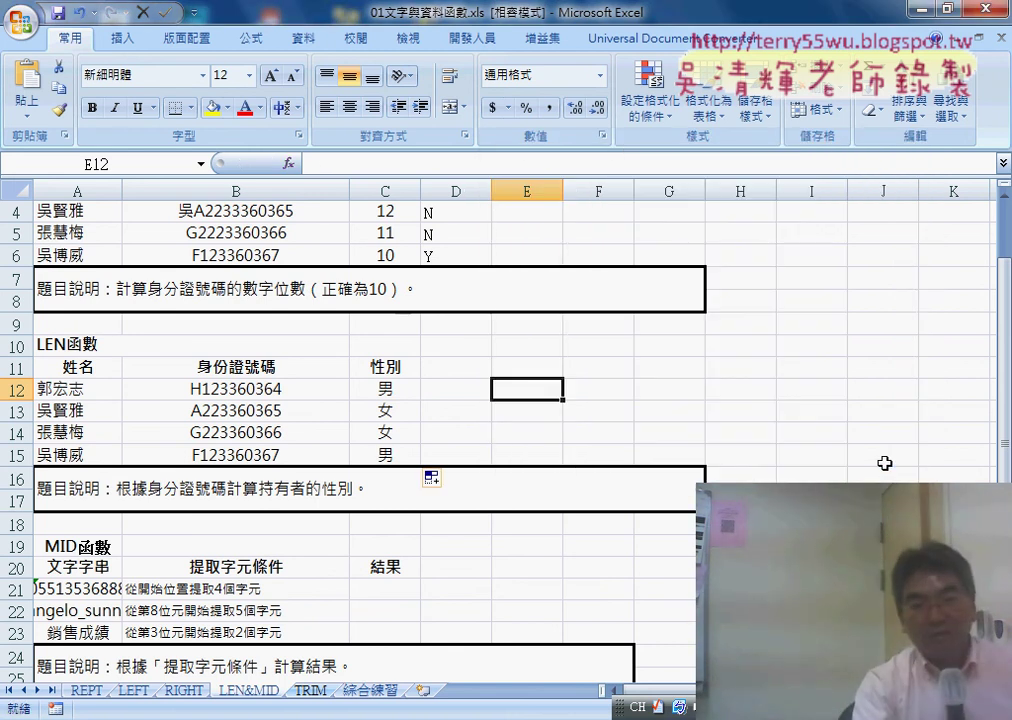
Rewrite C12's condition as VALUE(MID(B12,2,1))=1, then fill it to C15 showing 男, 女, 女, 男.
left_click(386, 389)
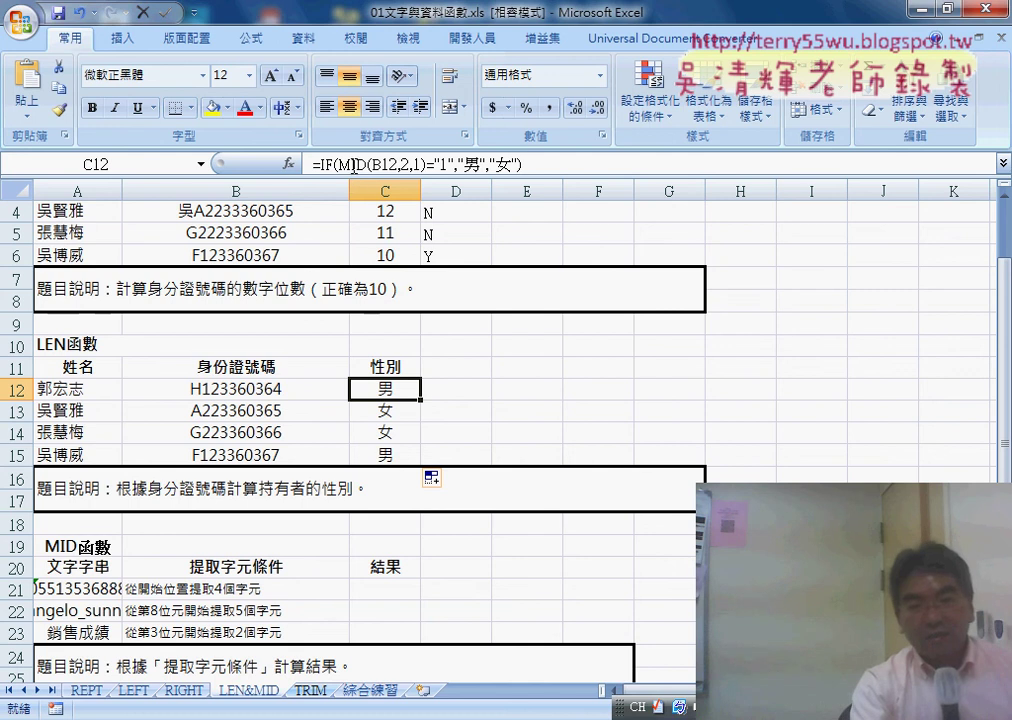
left_click(287, 163)
left_click(287, 163)
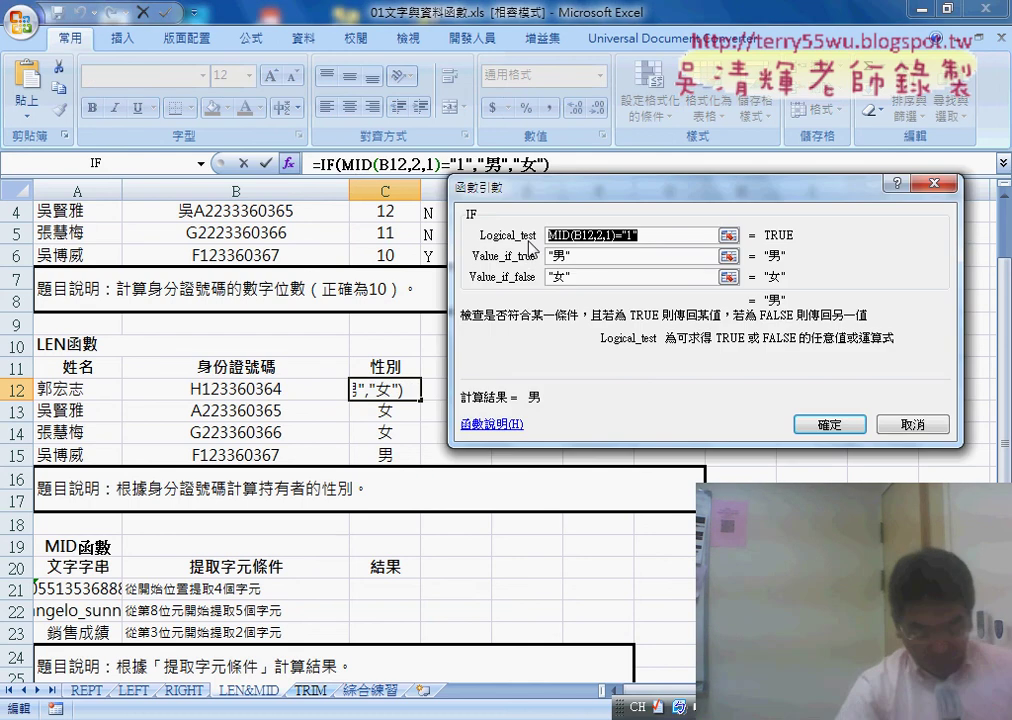
left_click(633, 235)
key("BackSpace")
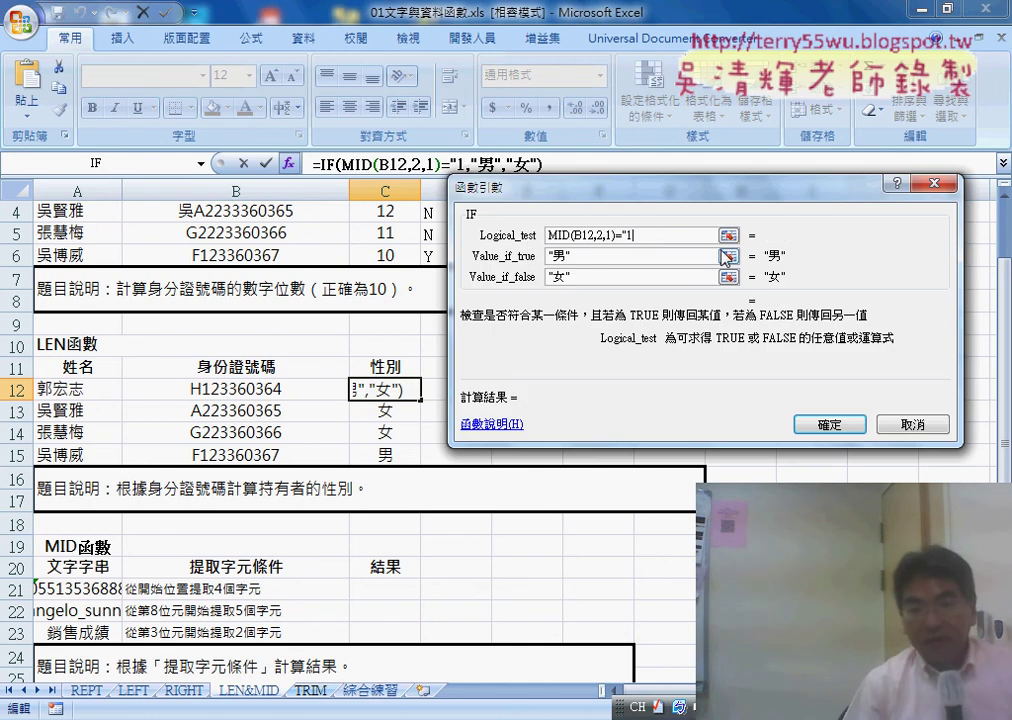
key("BackSpace")
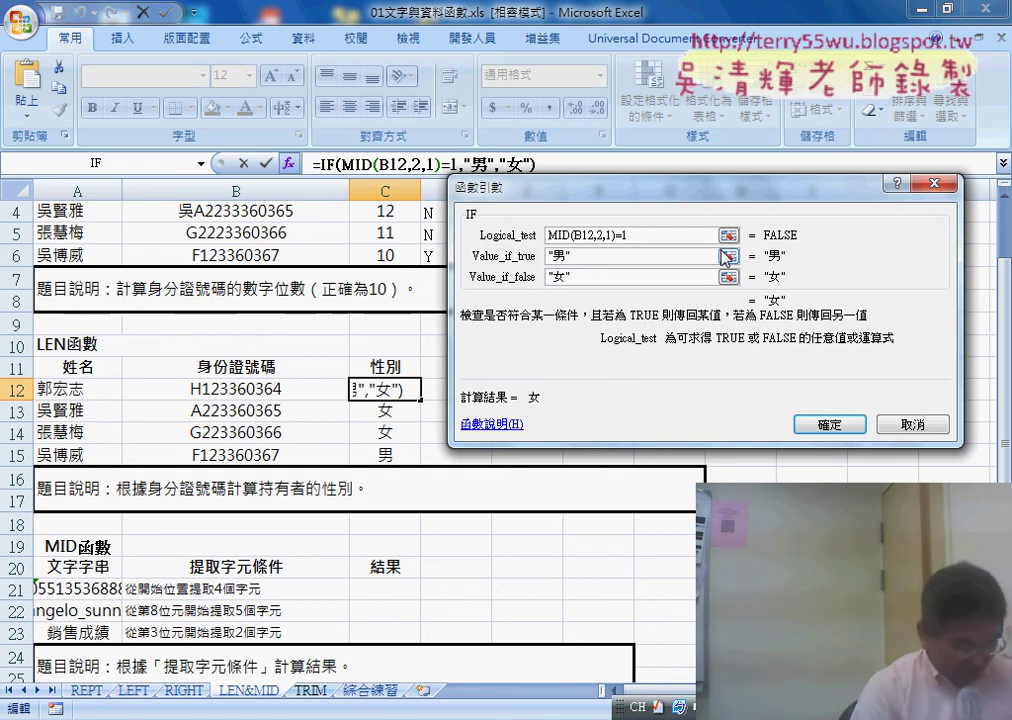
key("Home")
type("v")
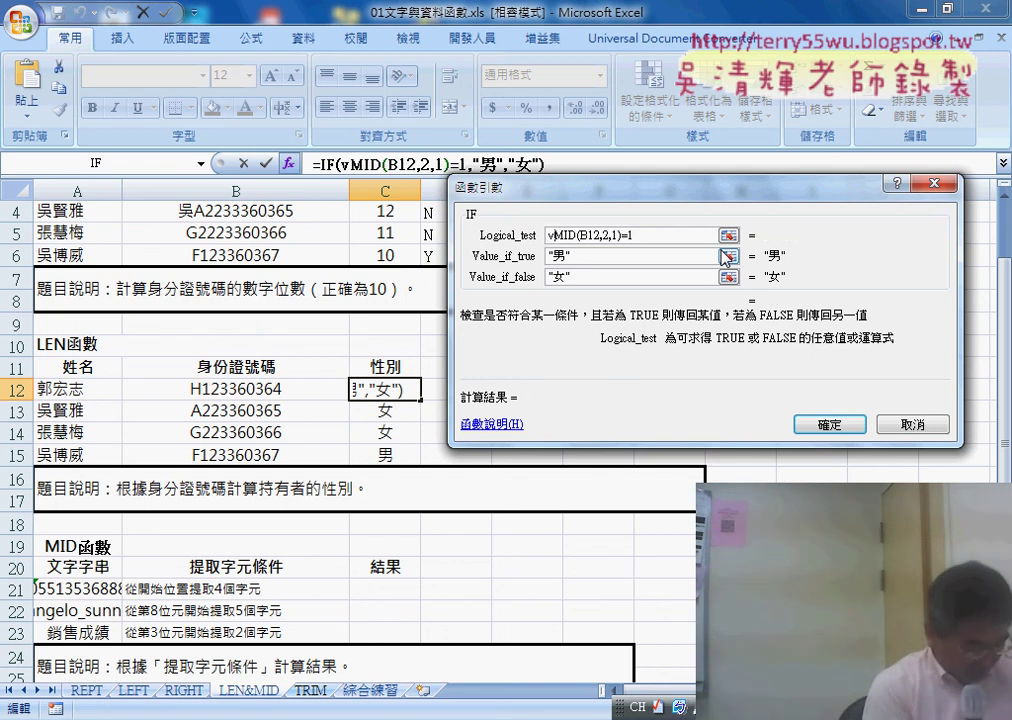
type("alue")
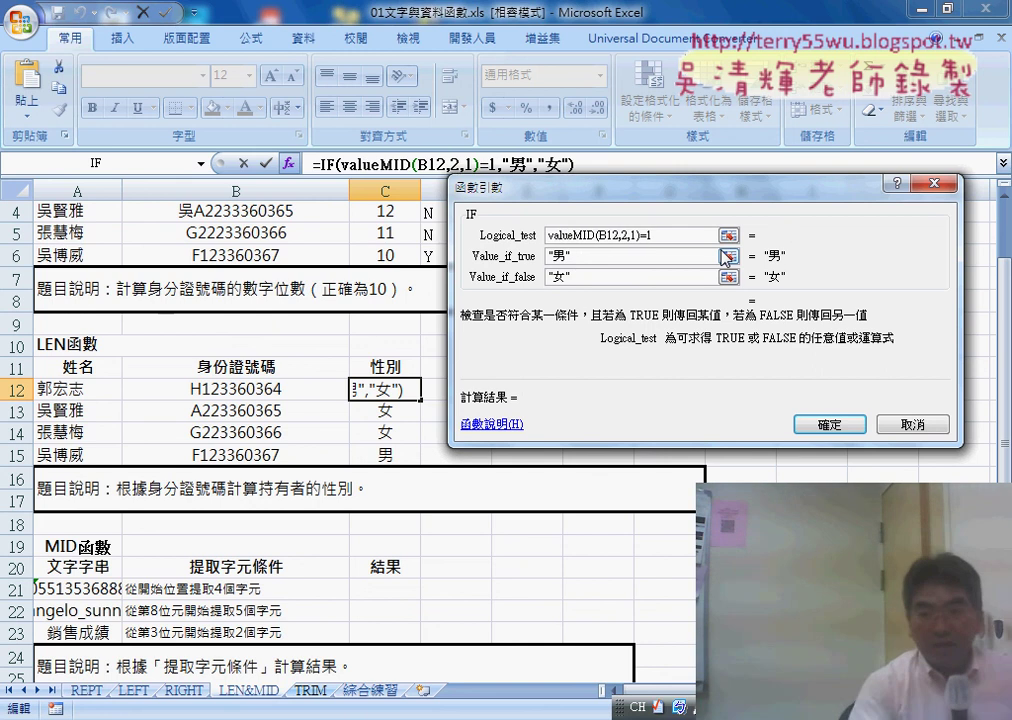
type("(")
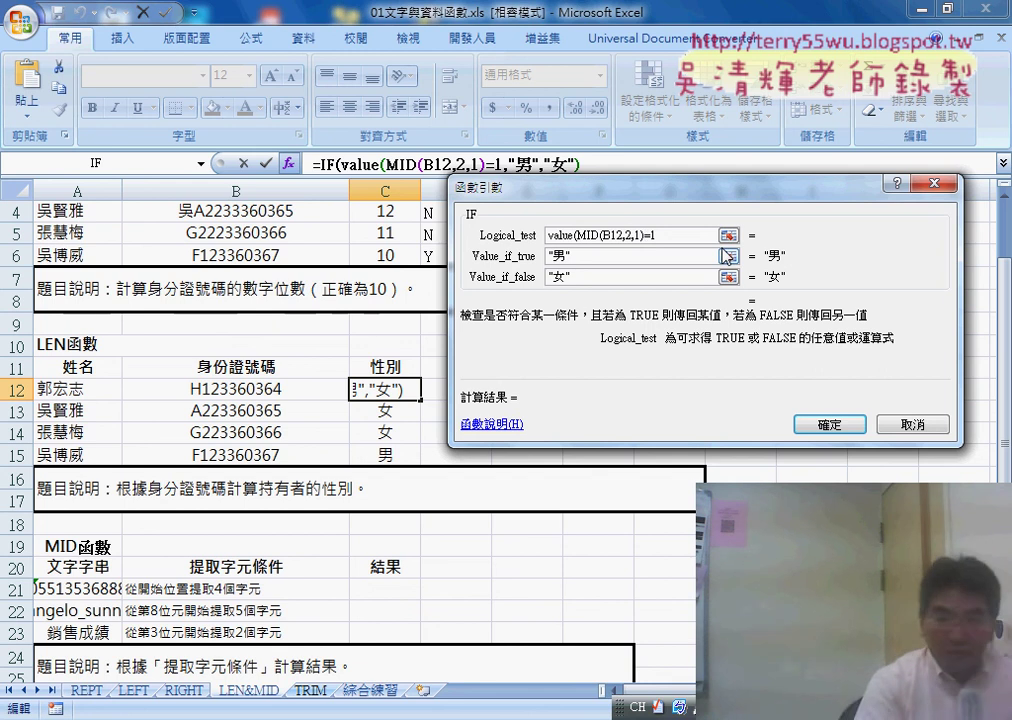
type(")")
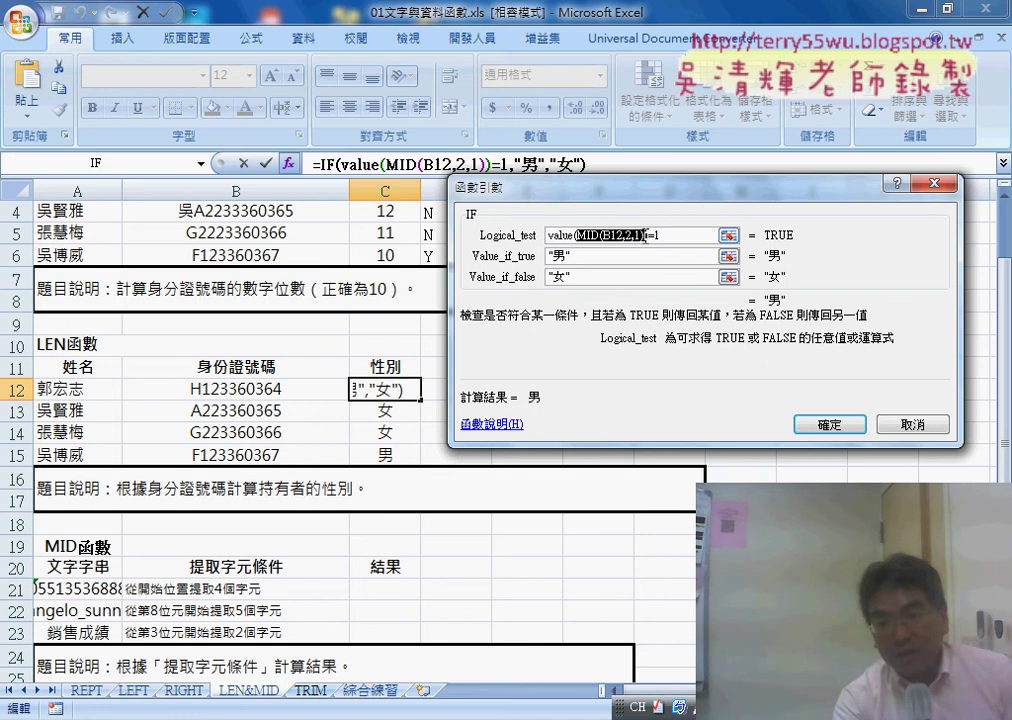
left_click_drag(551, 235, 573, 235)
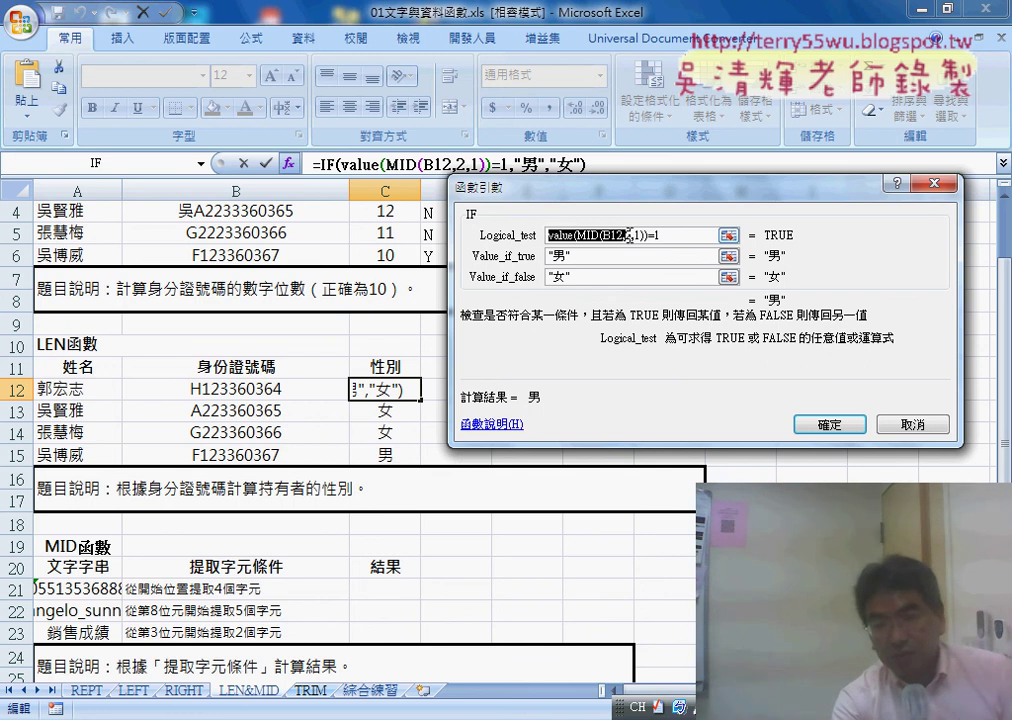
left_click_drag(655, 235, 676, 235)
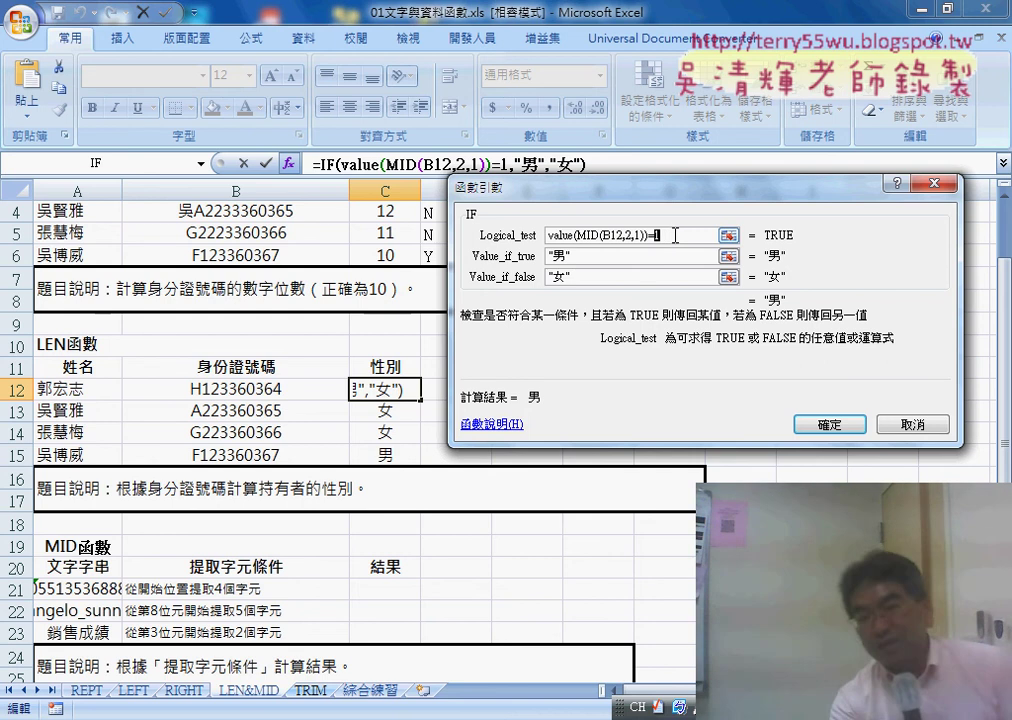
left_click(827, 423)
left_click_drag(421, 400, 420, 460)
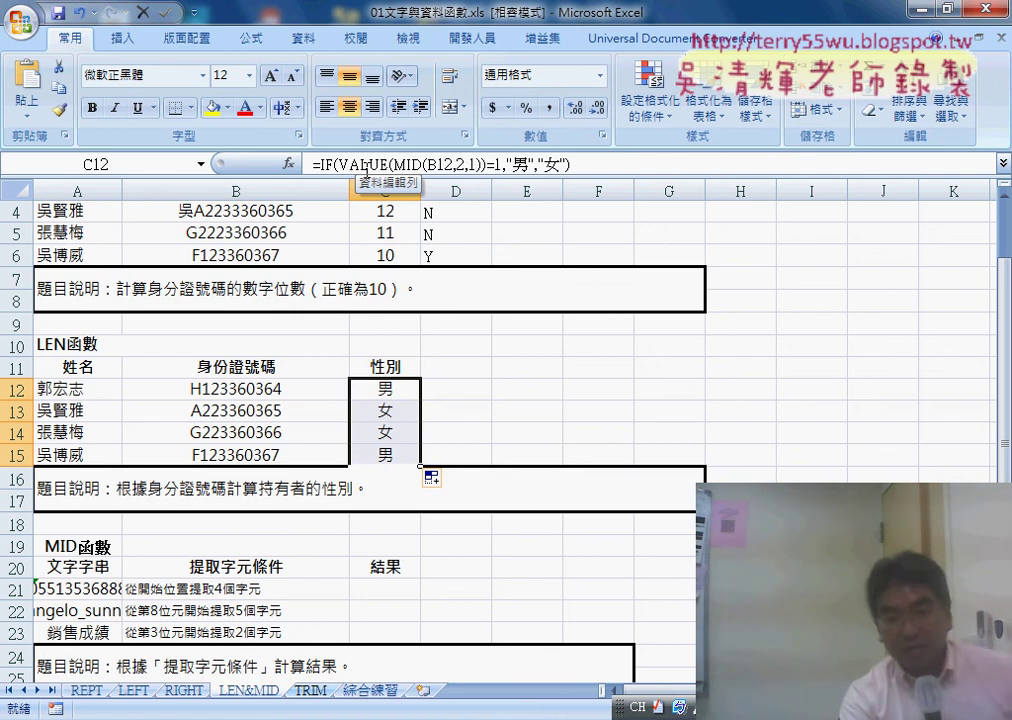
Switch to the LEFT sheet with the customer name, gender and city table.
left_click(460, 551)
scroll(445, 570, "down", 2)
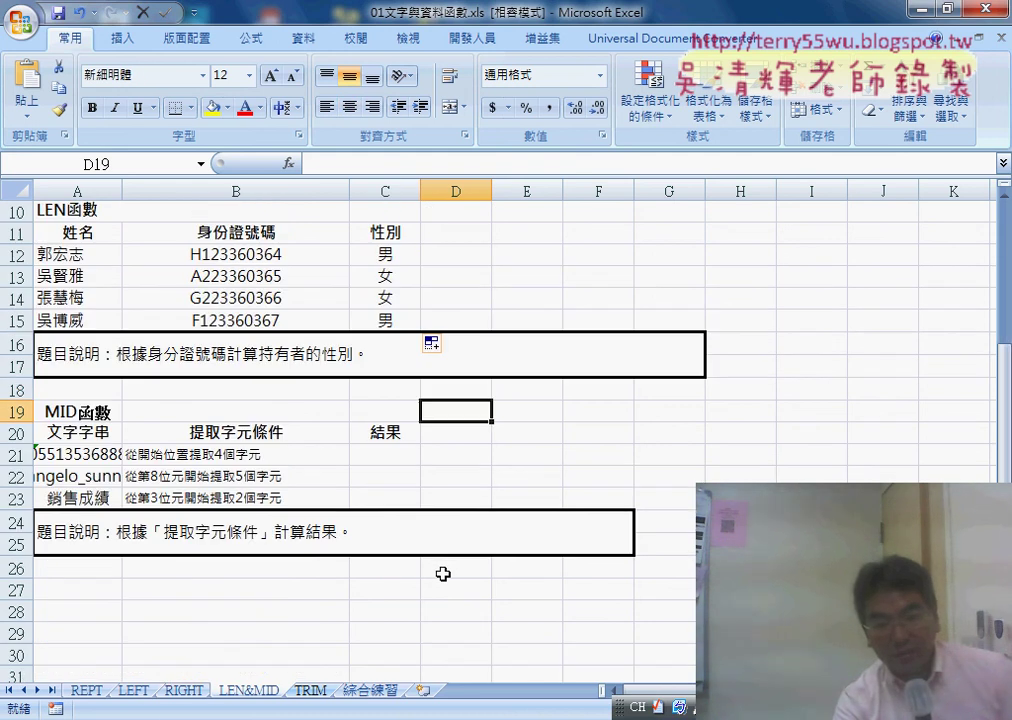
left_click(131, 691)
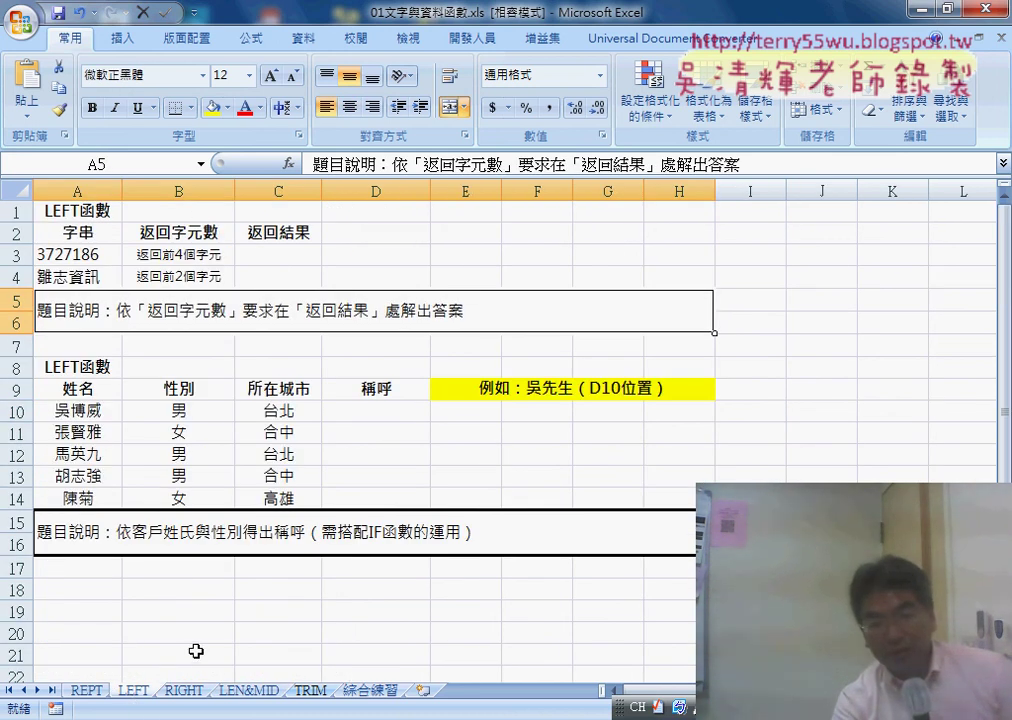
Review the customers' names and genders in columns A and B, then select D10 for the salutation.
left_click(105, 411)
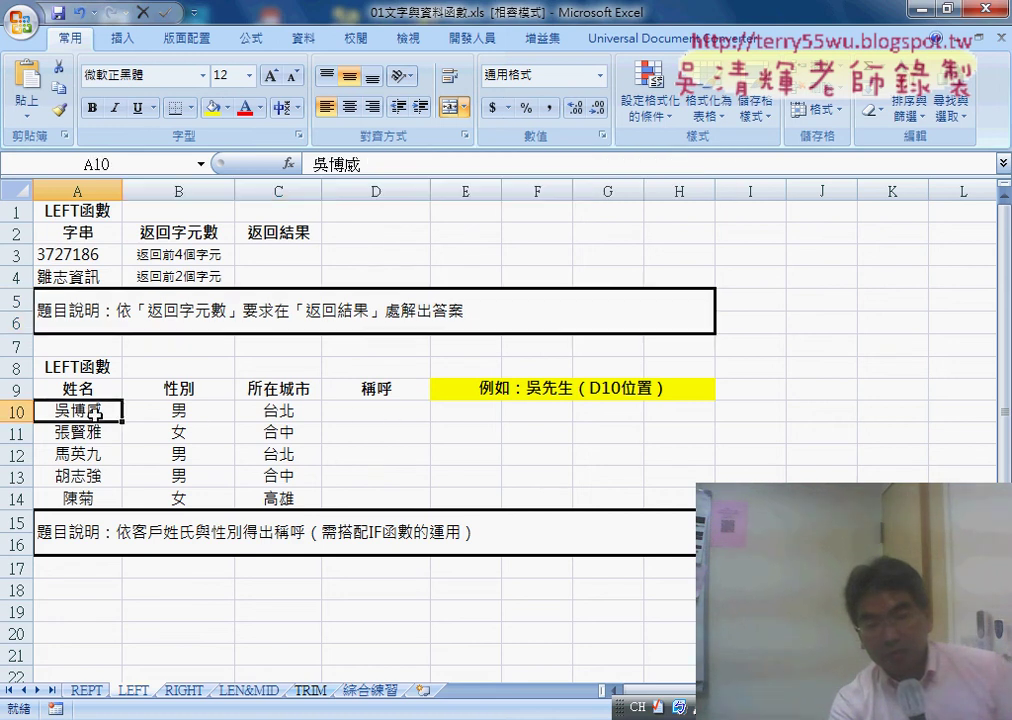
left_click(198, 413)
left_click(85, 432)
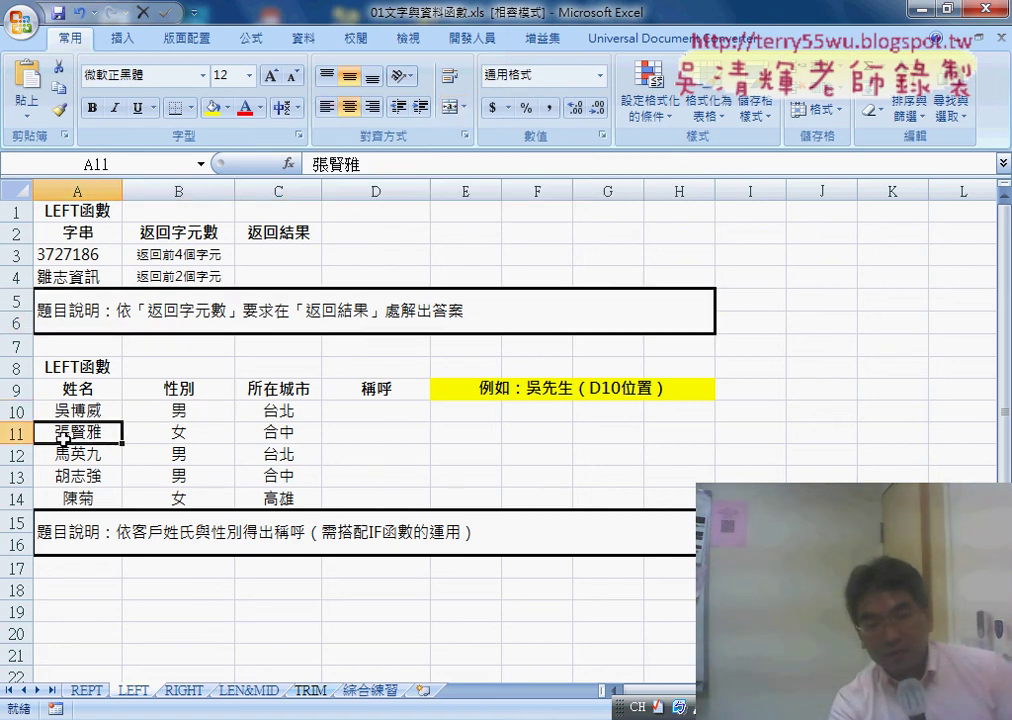
left_click(188, 434)
left_click(388, 412)
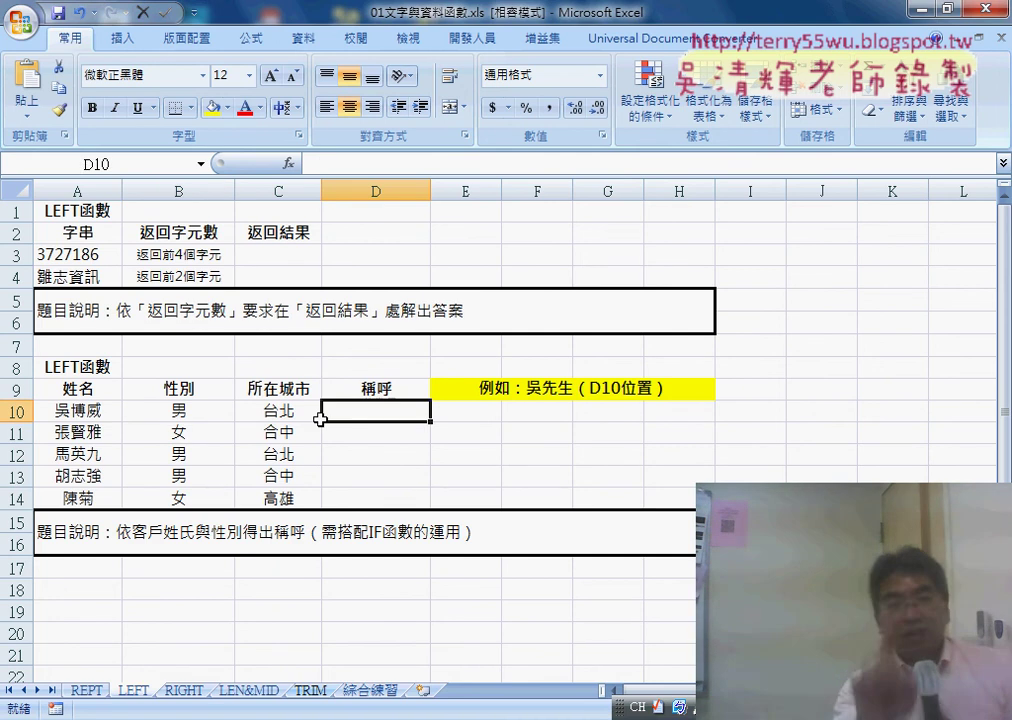
left_click(67, 413)
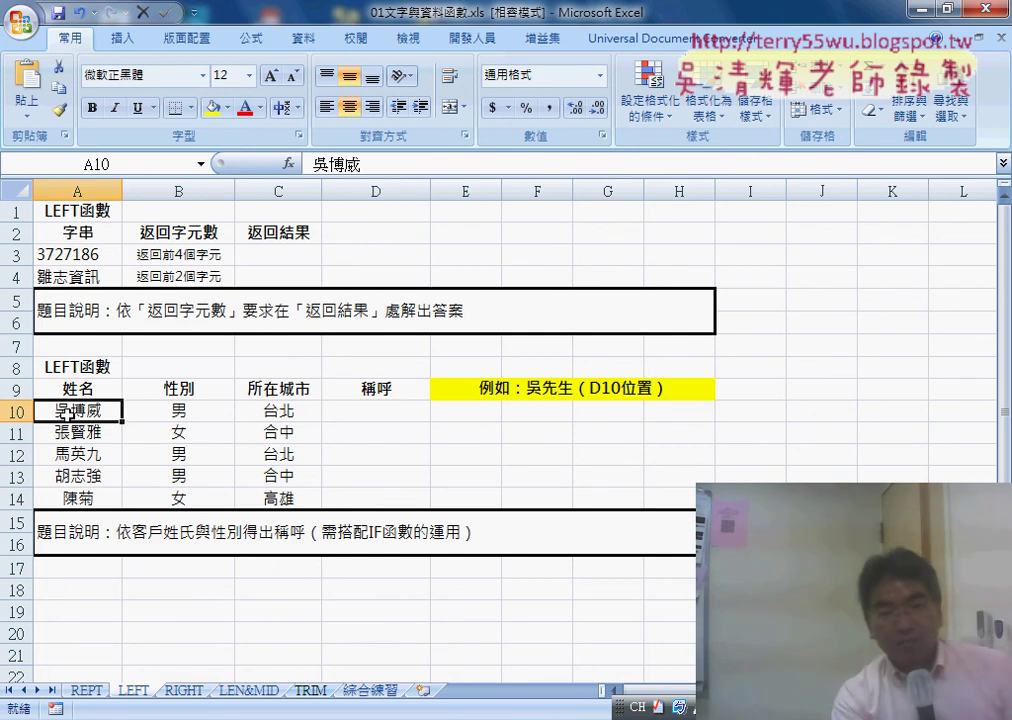
left_click(197, 410)
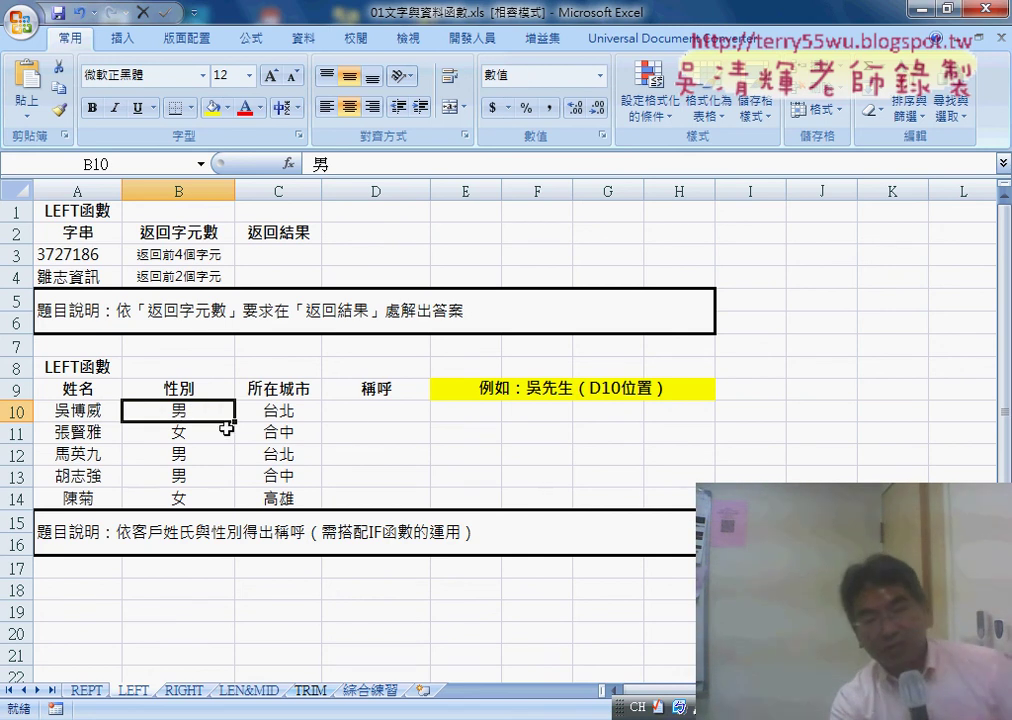
left_click(390, 412)
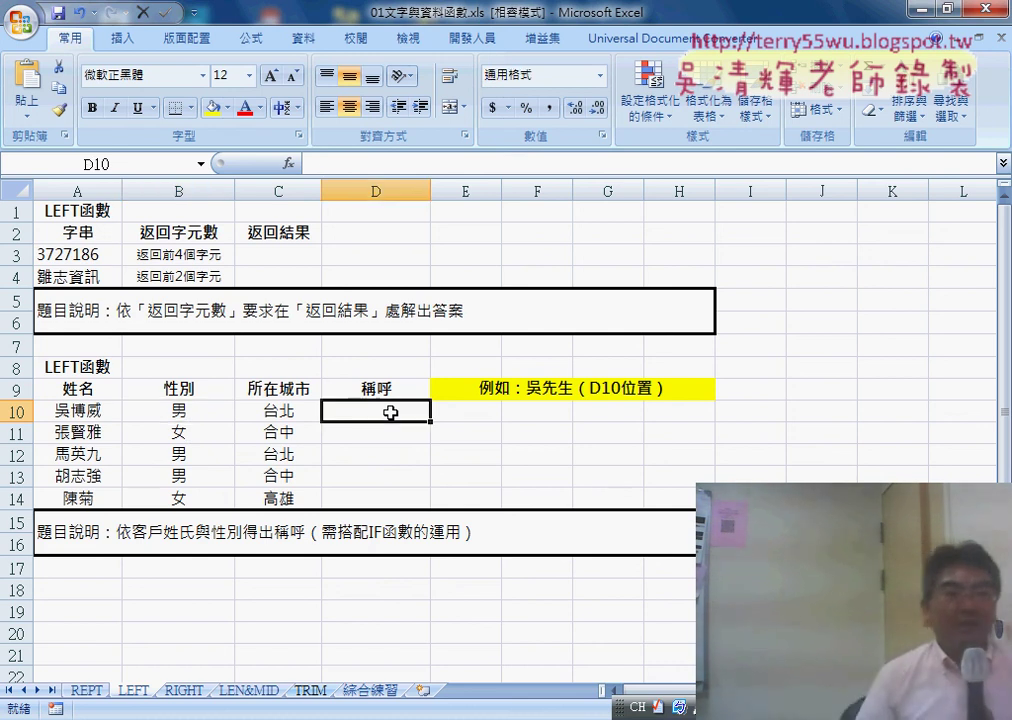